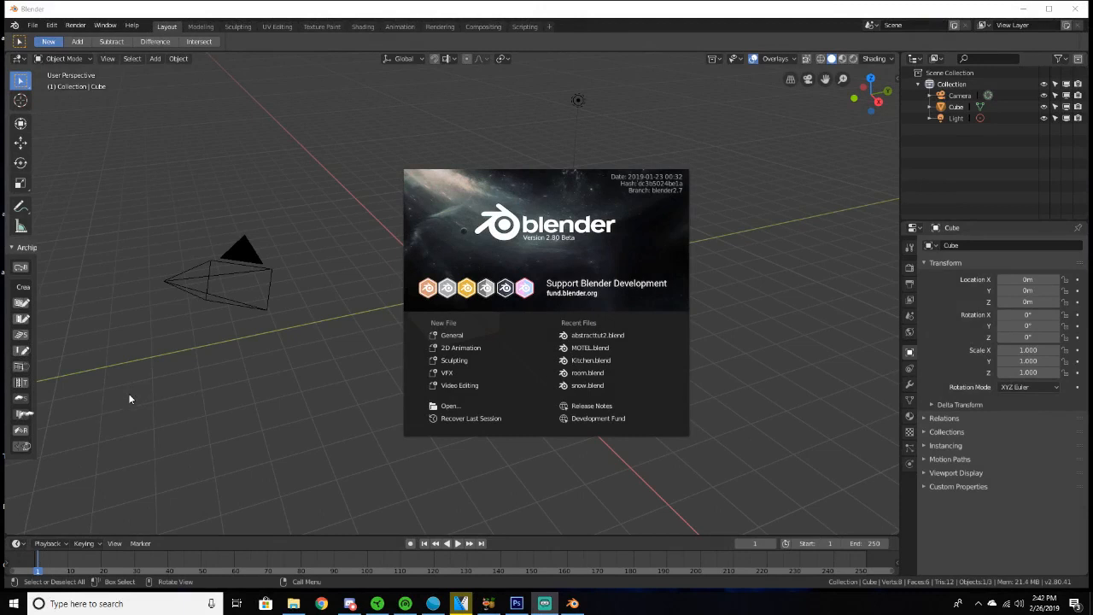
Dismiss the splash screen and delete the default cube.
click(202, 376)
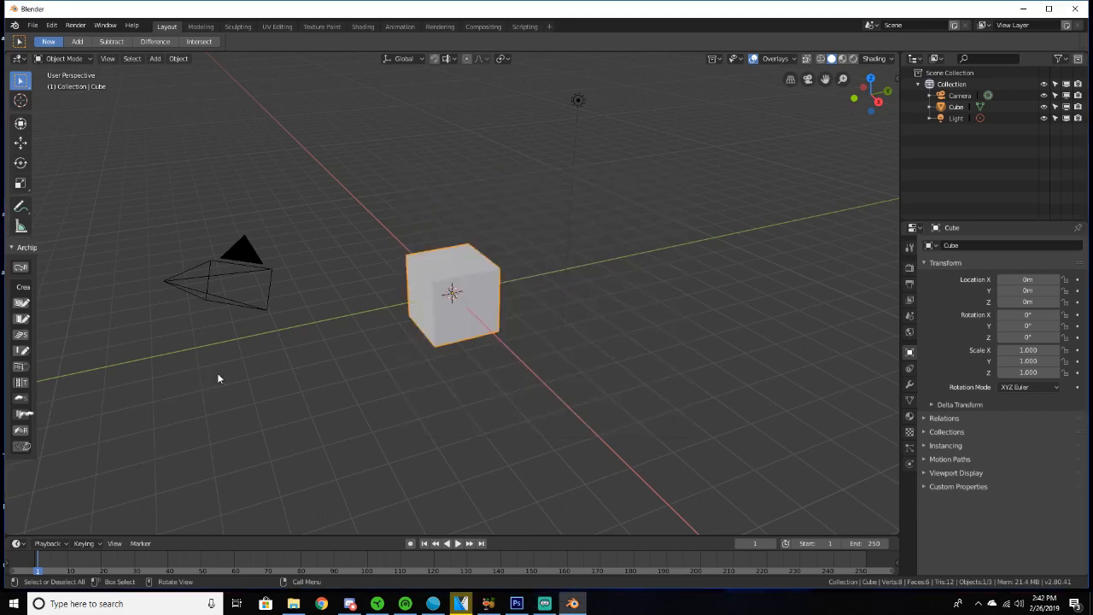
middle_drag(217, 378, 558, 400)
scroll(376, 359, up, 5)
scroll(637, 384, down, 4)
scroll(557, 399, up, 2)
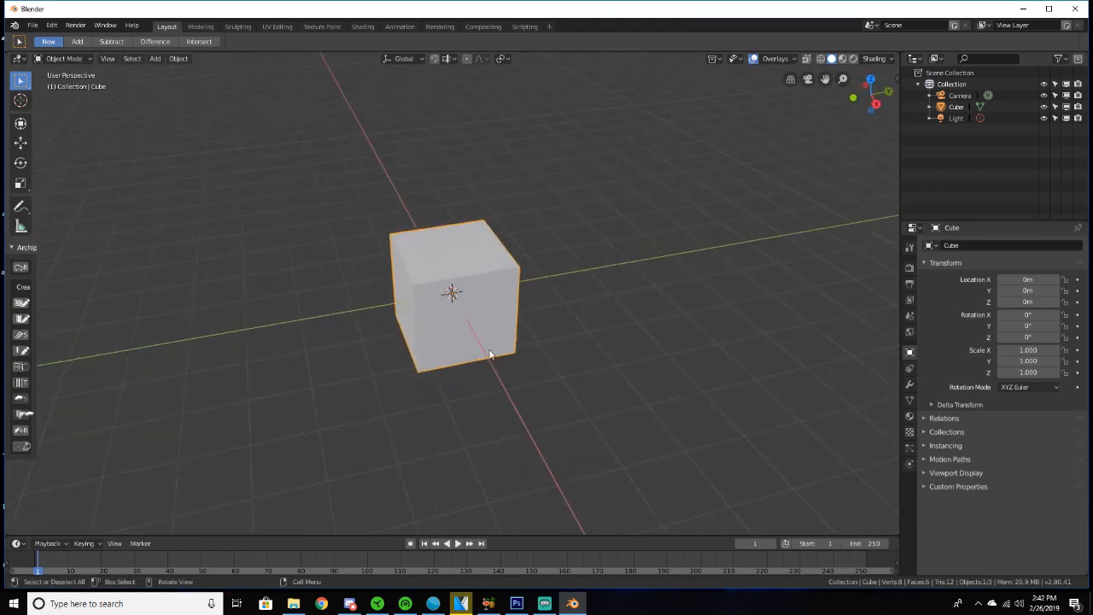
key(x)
click(476, 317)
Add a UV sphere at the origin and scale it up to about 2.45.
key(shift+a)
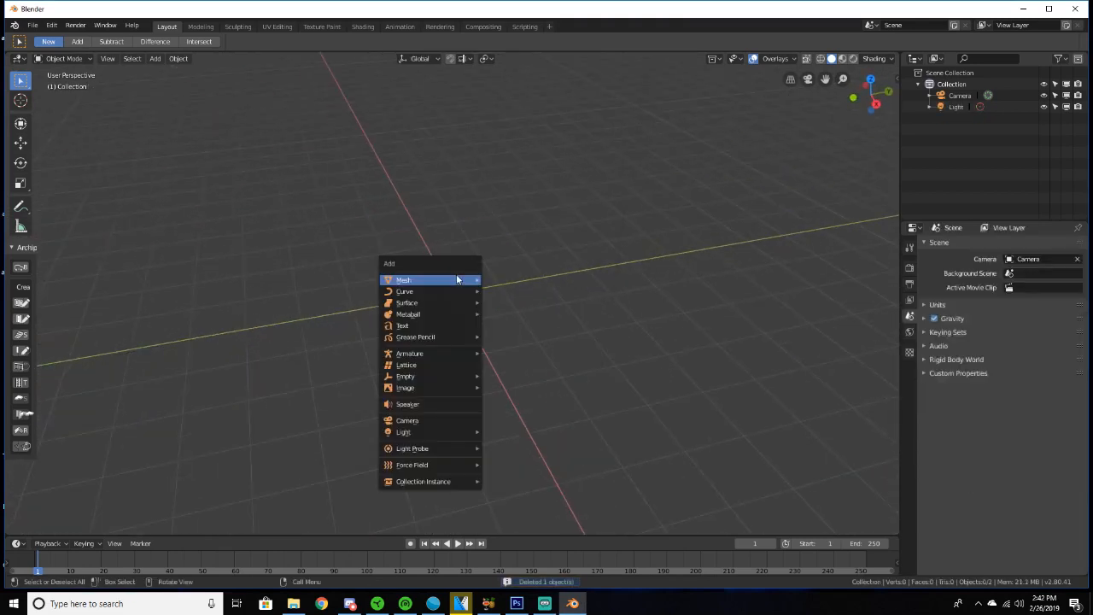
mouse_move(453, 280)
click(526, 316)
scroll(522, 314, up, 3)
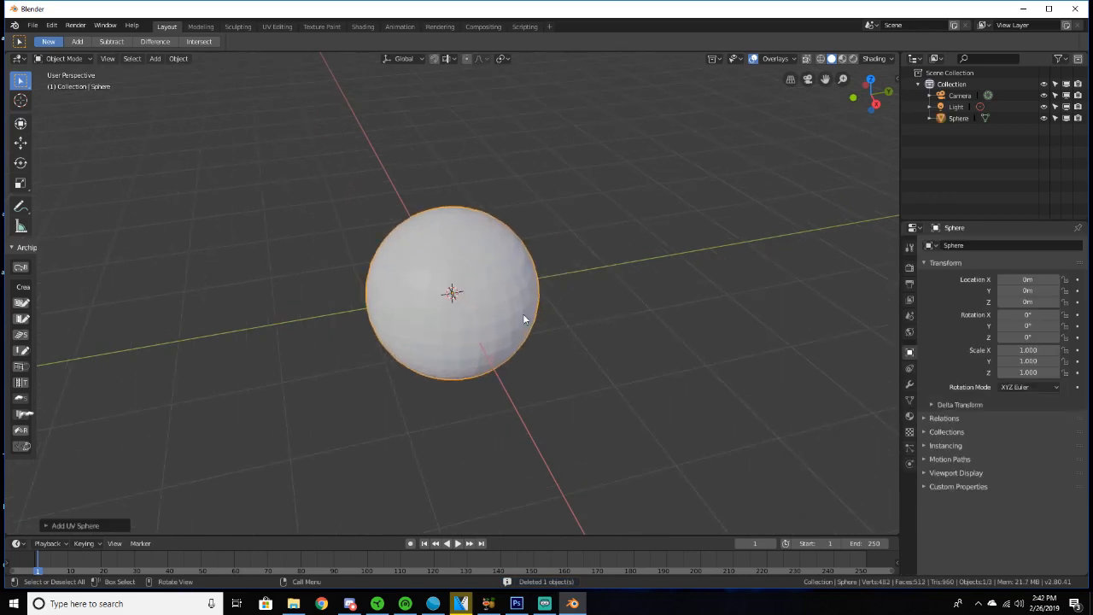
key(s)
click(633, 316)
scroll(572, 291, down, 4)
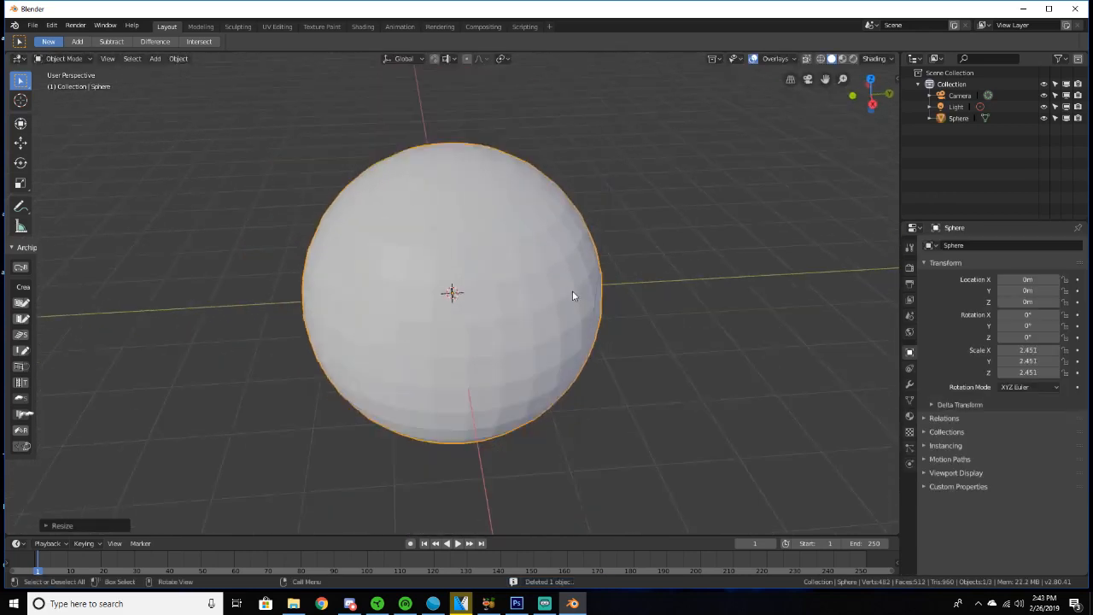
Add a Subdivision Surface modifier with 3 viewport subdivisions to the sphere and apply it.
click(909, 384)
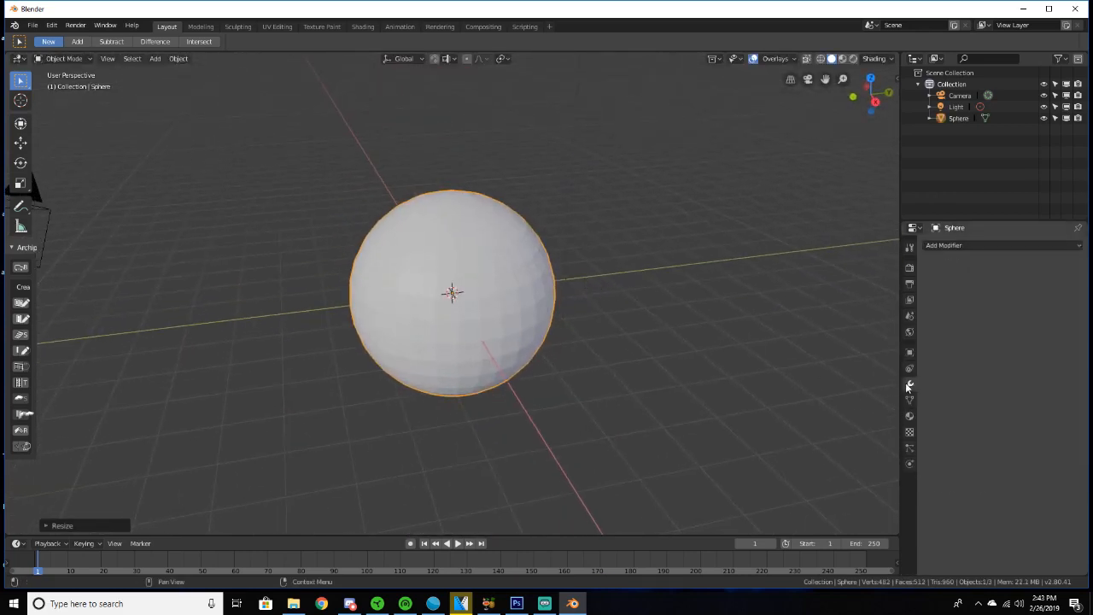
click(948, 245)
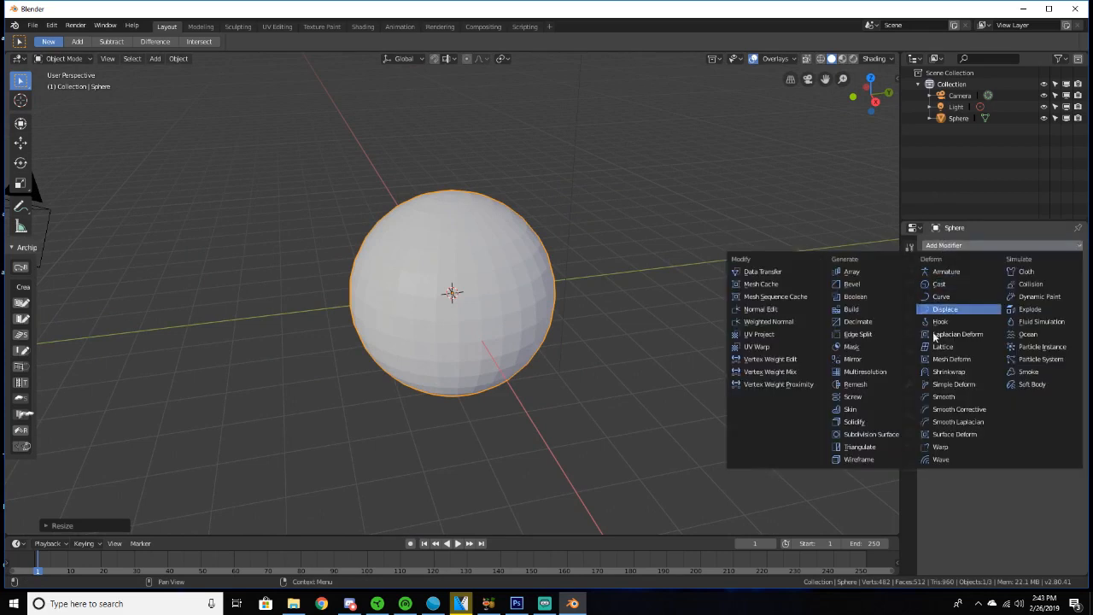
click(867, 434)
click(995, 321)
click(996, 321)
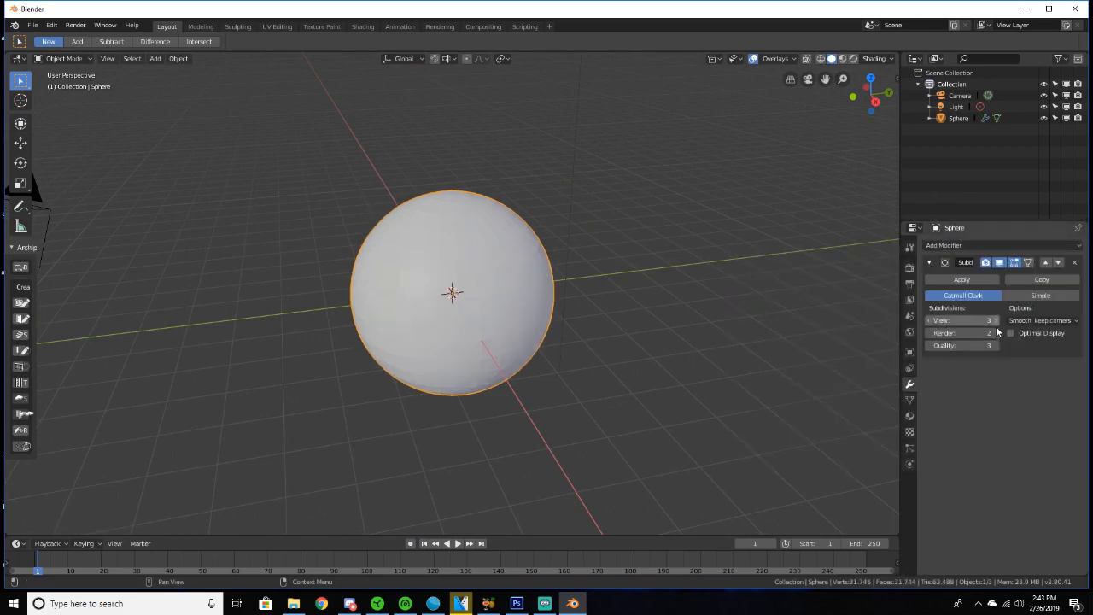
click(996, 334)
click(977, 279)
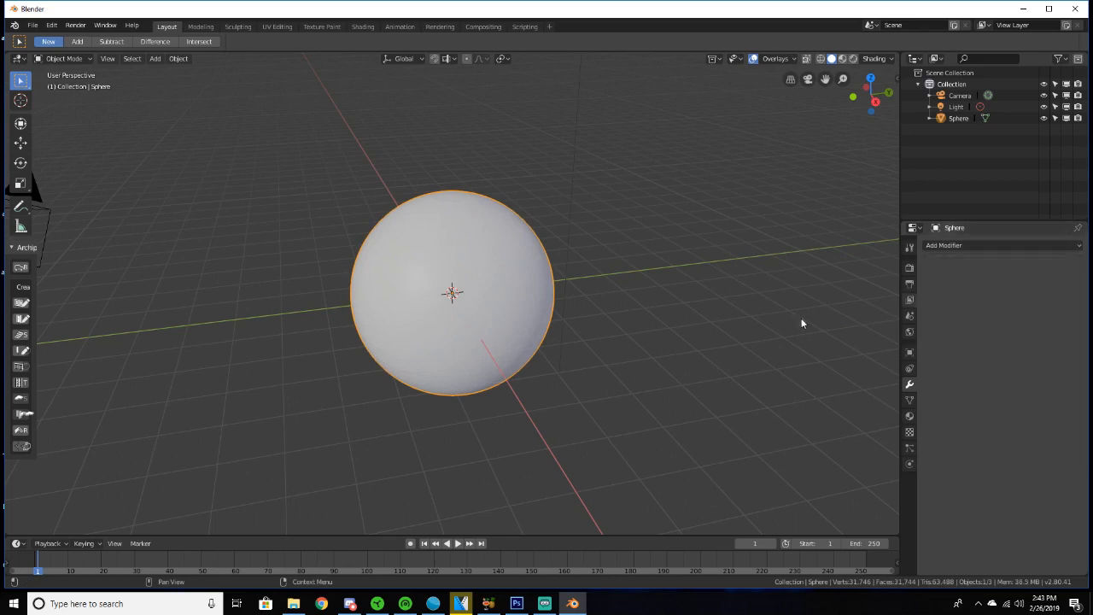
Set the sphere to smooth shading.
scroll(380, 393, up, 7)
middle_drag(380, 393, 585, 367)
scroll(585, 367, down, 4)
scroll(632, 318, down, 2)
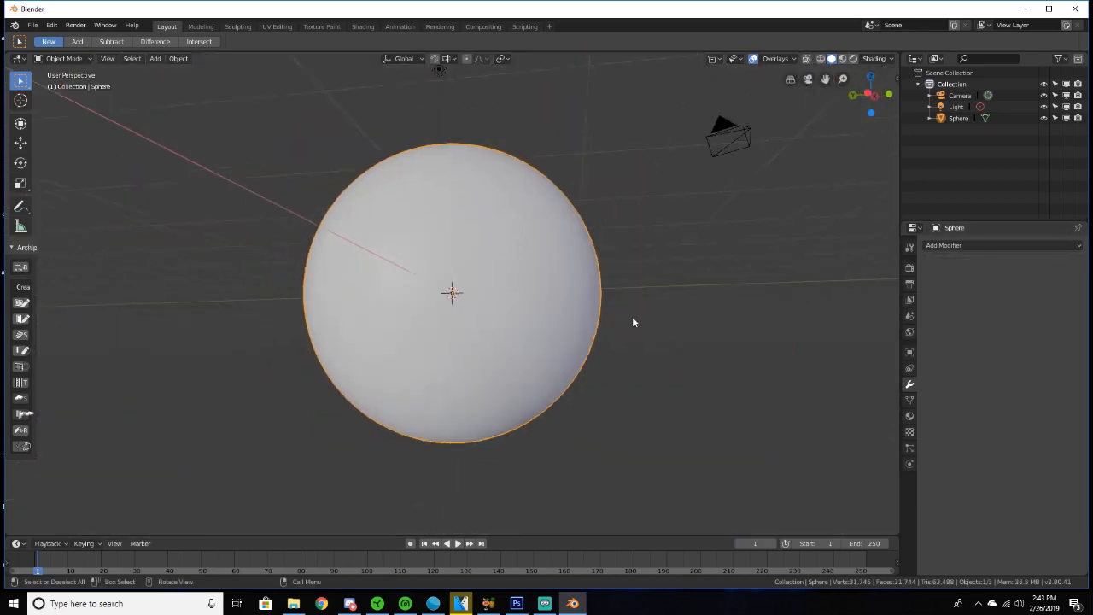
middle_drag(632, 317, 510, 374)
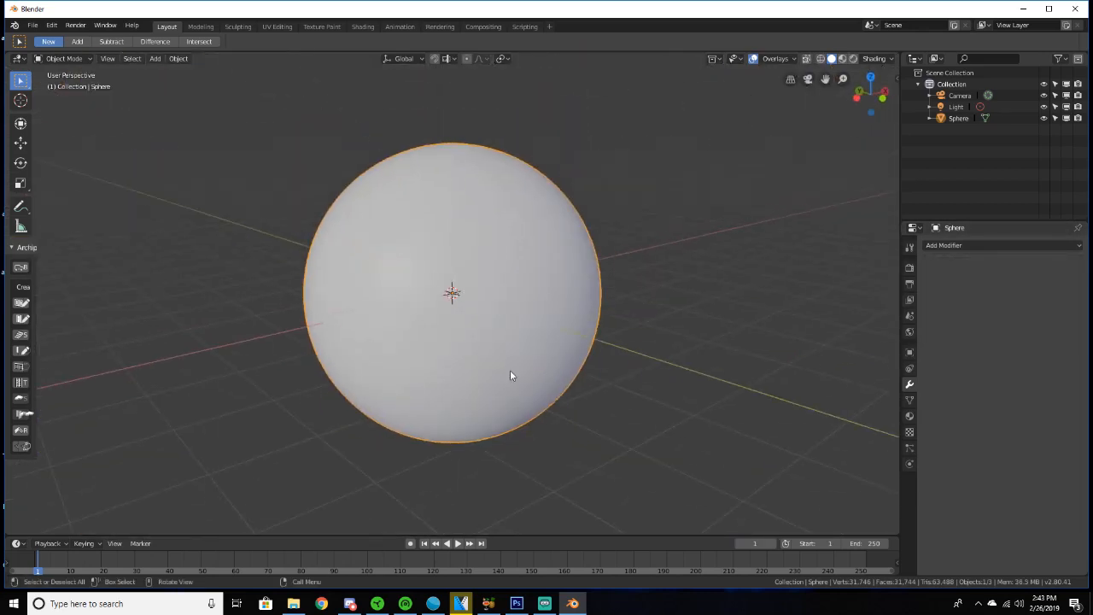
right_click(495, 238)
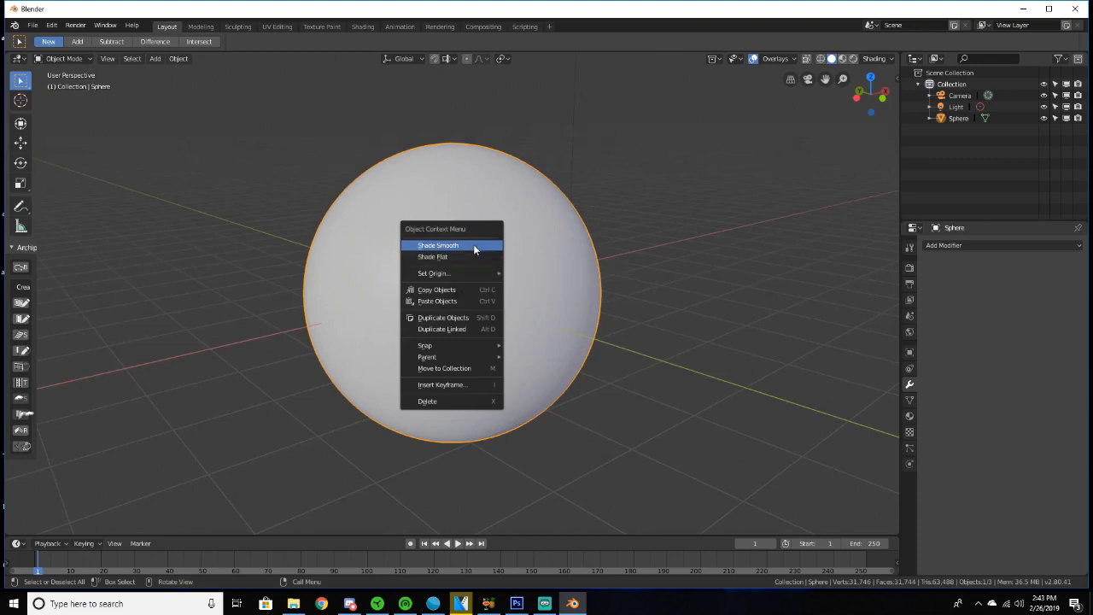
click(474, 247)
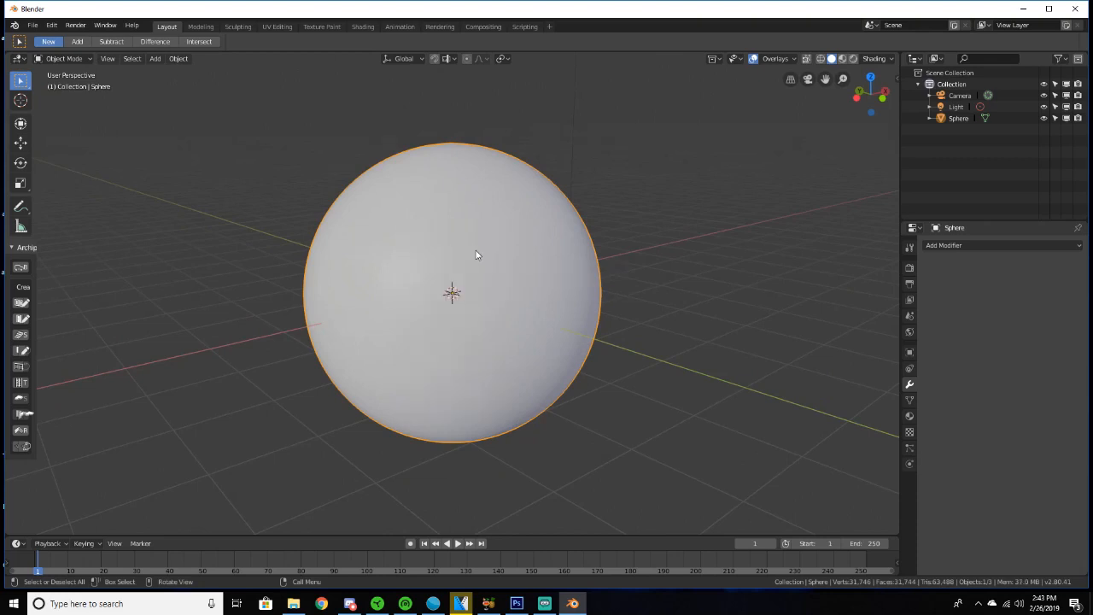
middle_drag(475, 250, 453, 299)
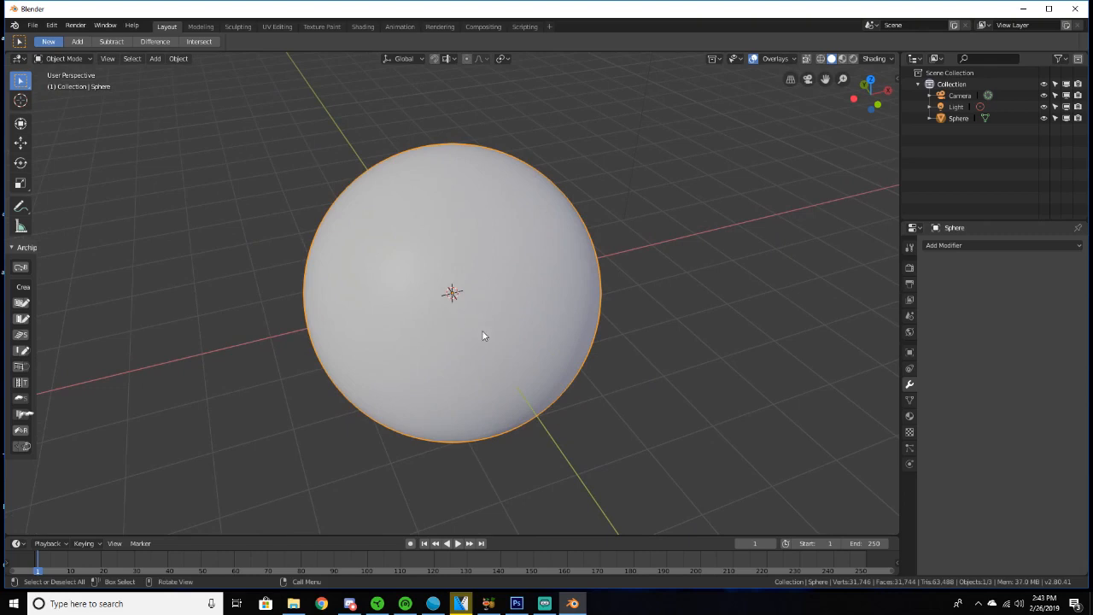
scroll(574, 350, up, 3)
middle_drag(574, 350, 578, 350)
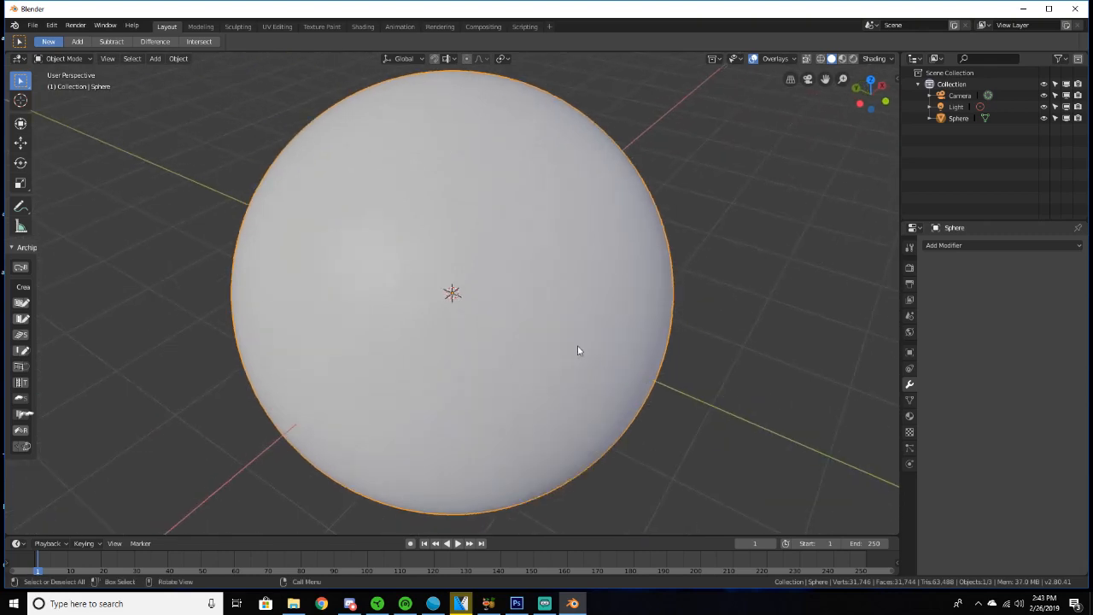
scroll(591, 326, down, 2)
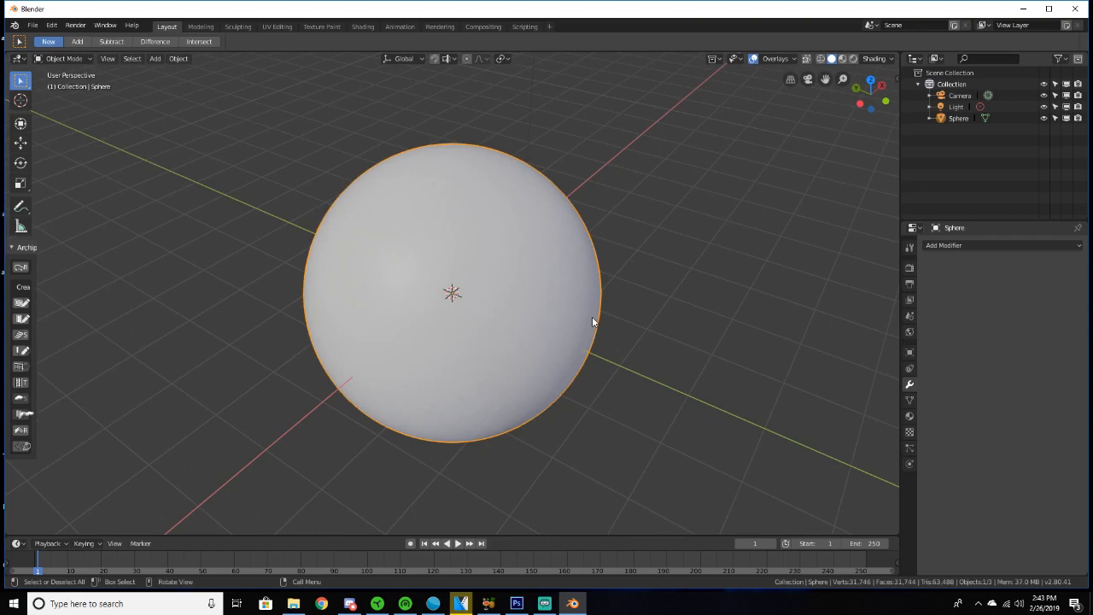
middle_drag(410, 203, 484, 192)
scroll(485, 192, up, 1)
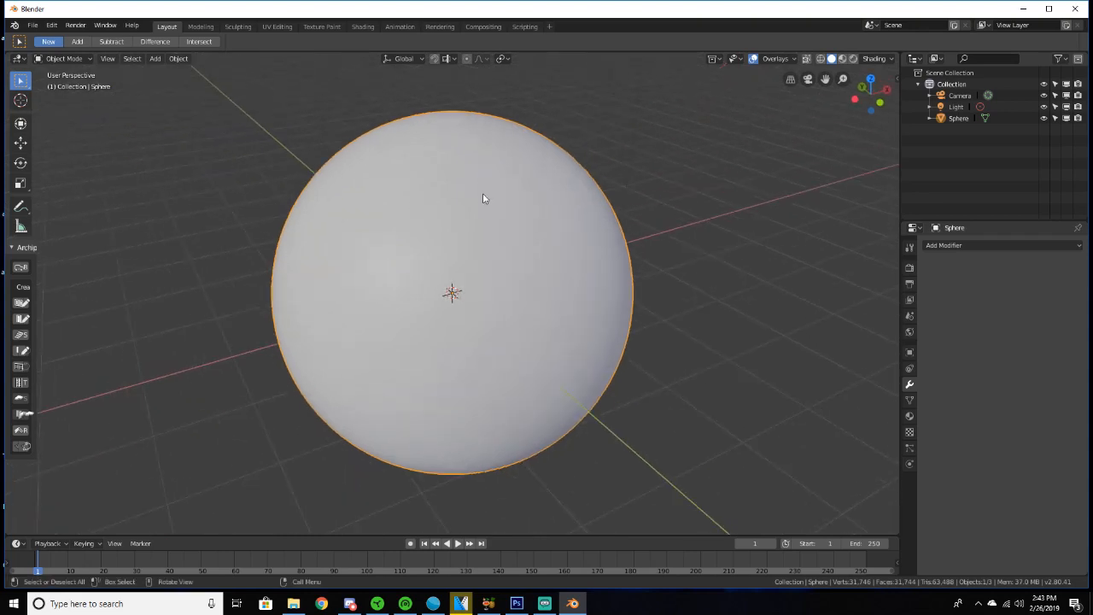
Add a Wave modifier to the sphere.
click(964, 245)
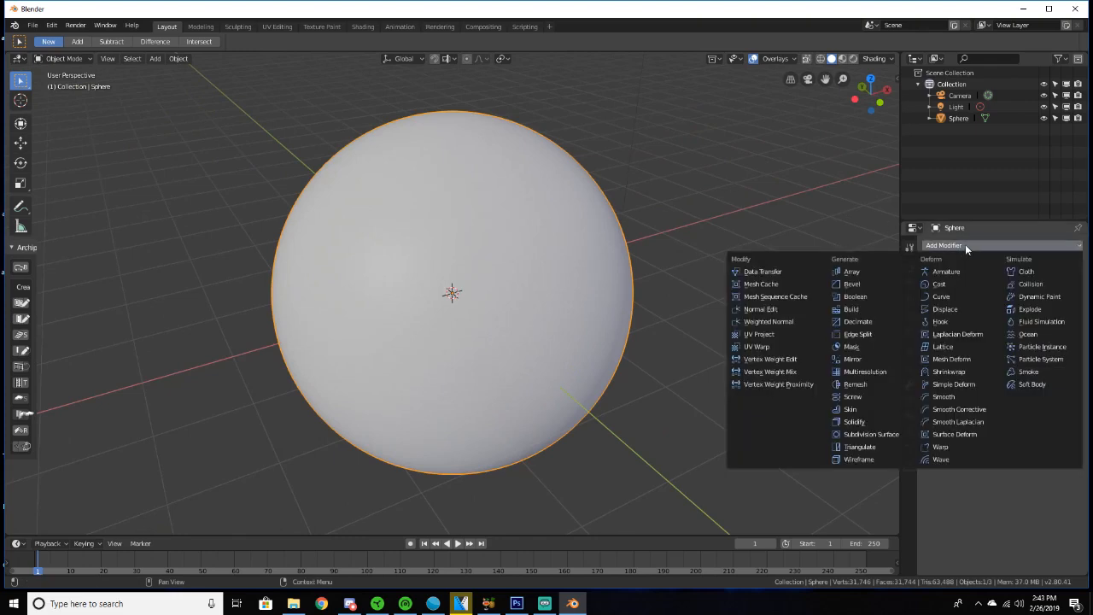
click(942, 459)
scroll(671, 304, down, 3)
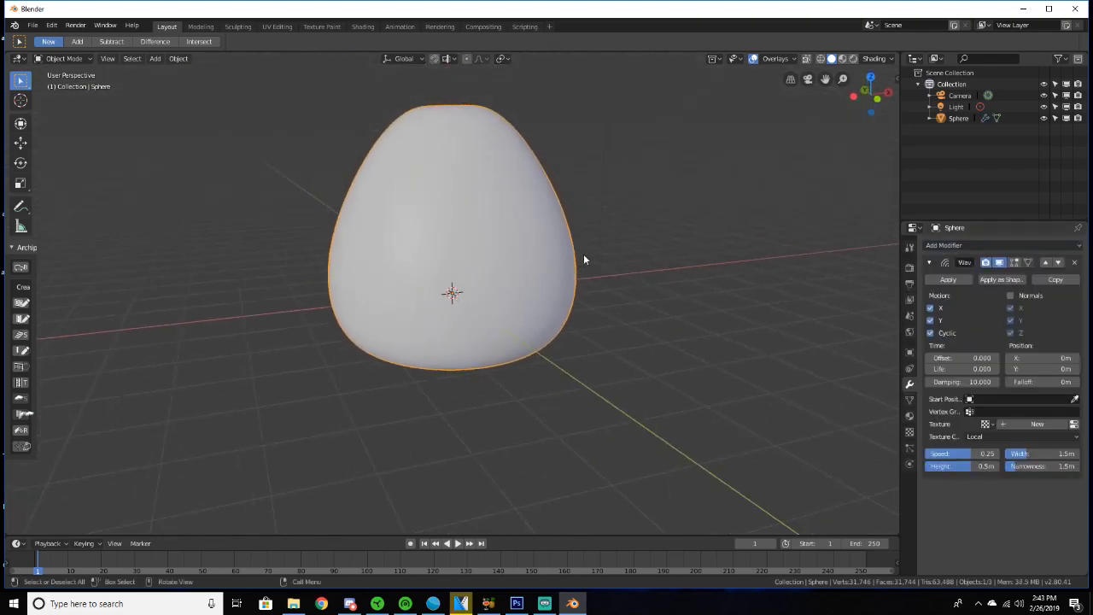
scroll(523, 225, up, 4)
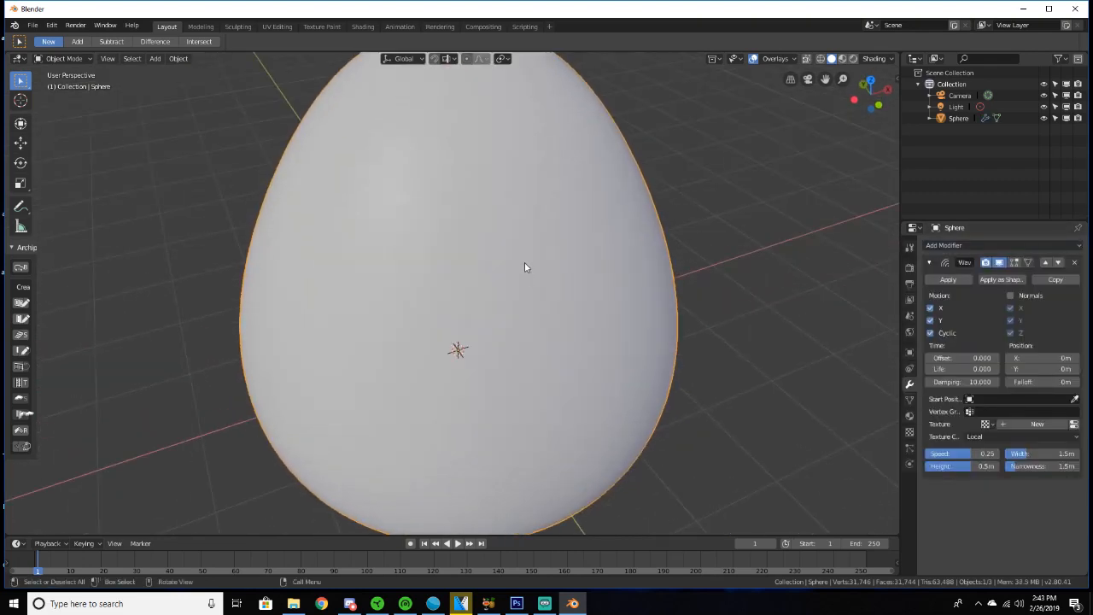
scroll(557, 311, down, 4)
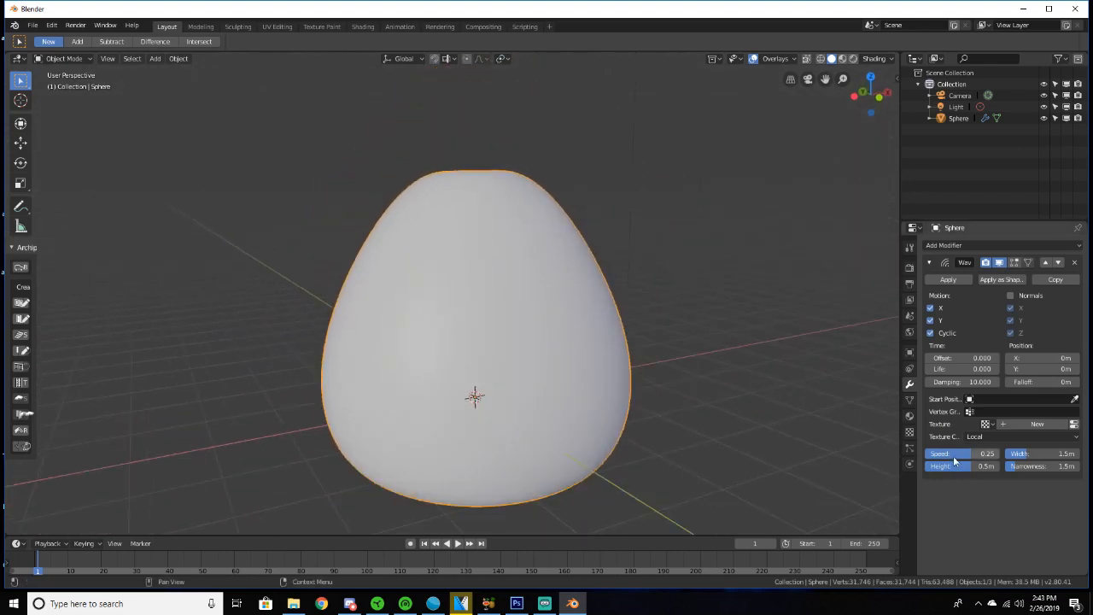
Set the Wave modifier's speed to about 0.43, height 0.63 m, width 1.6 m and narrowness 1.8 m, and collapse its settings.
middle_drag(731, 418, 724, 443)
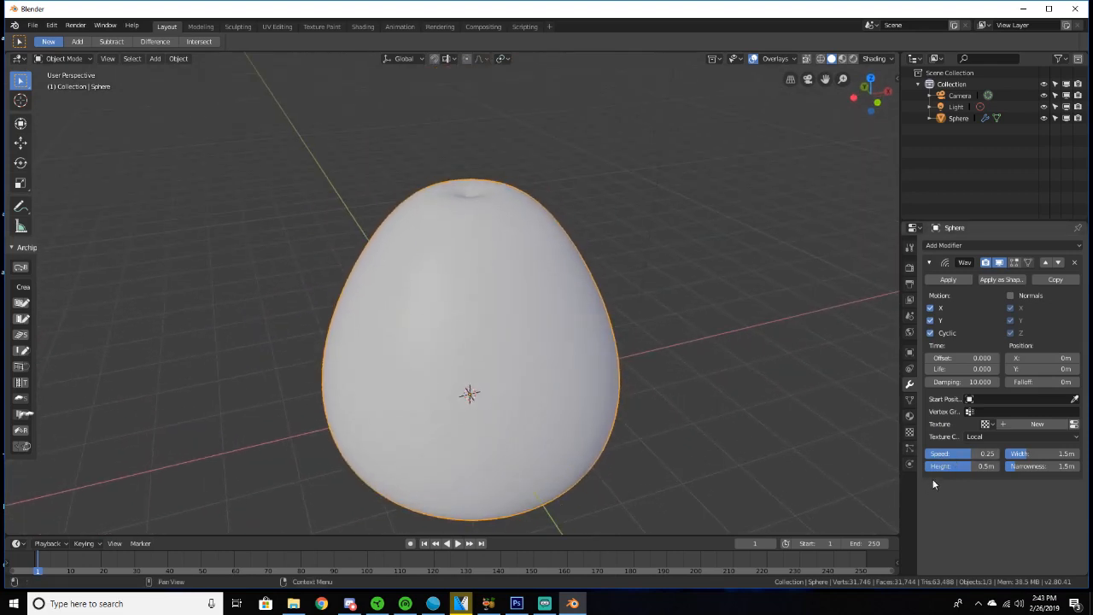
drag(970, 466, 1029, 466)
middle_drag(672, 407, 639, 354)
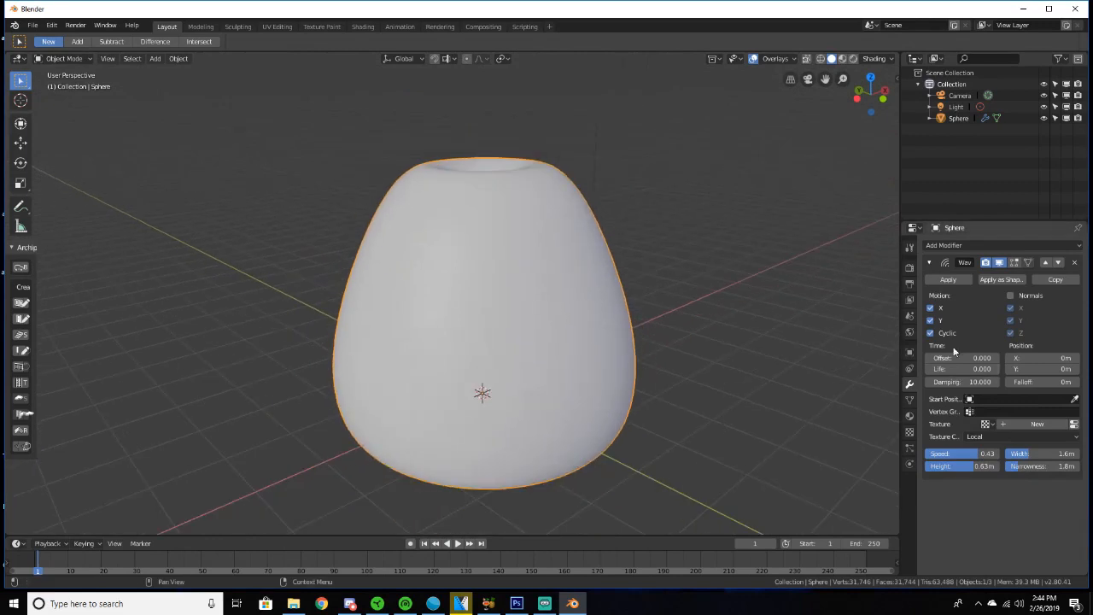
click(929, 264)
click(944, 245)
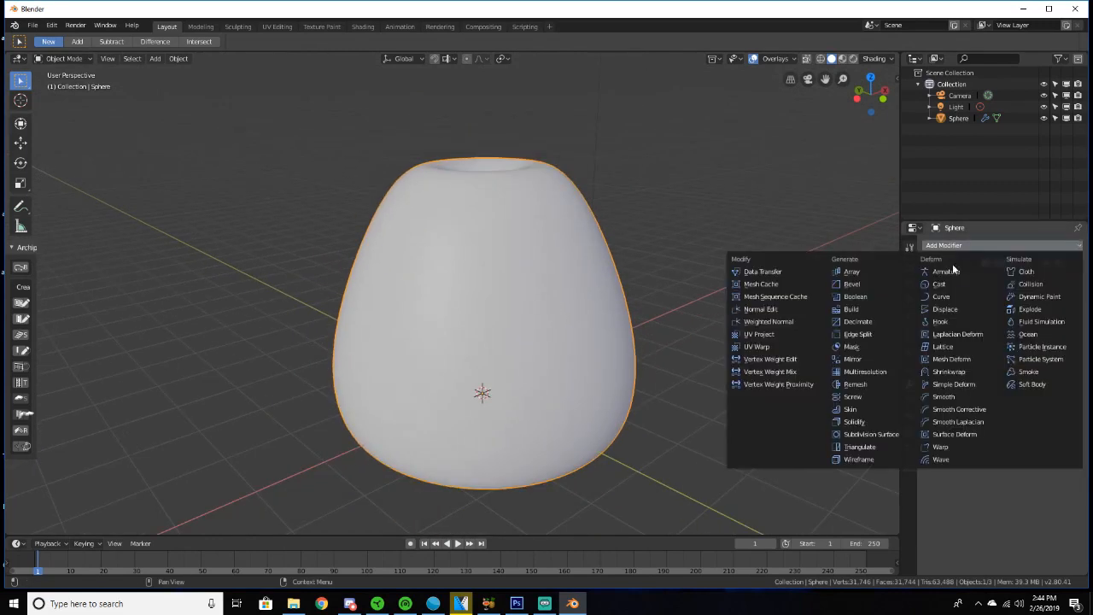
click(952, 283)
middle_drag(851, 313, 826, 372)
drag(999, 352, 1036, 340)
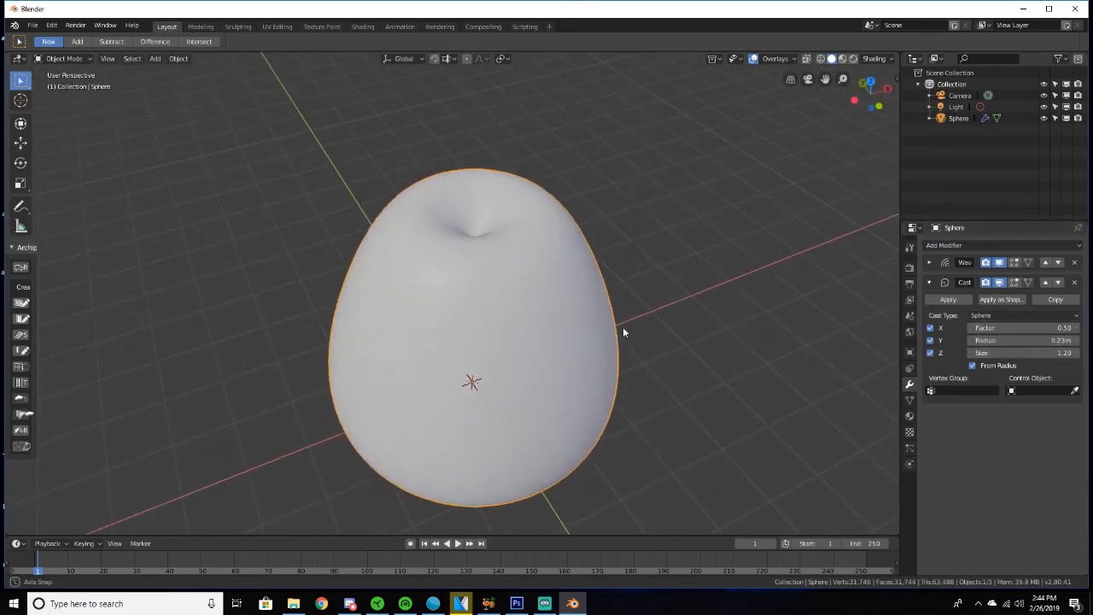
middle_drag(622, 326, 800, 293)
click(930, 282)
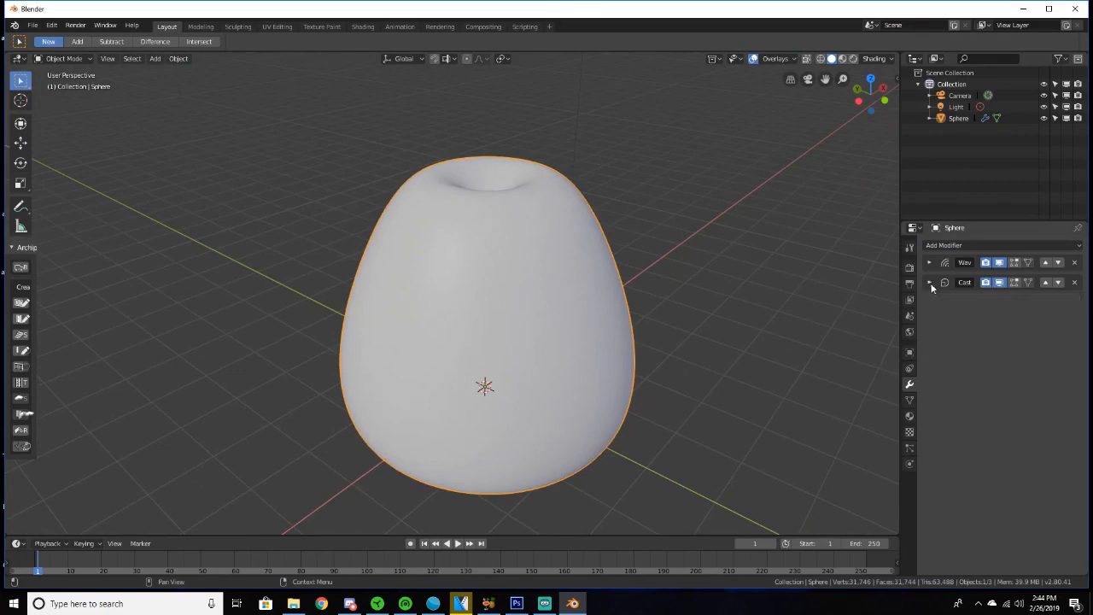
click(1075, 283)
Maximize the application window.
middle_drag(658, 248, 569, 91)
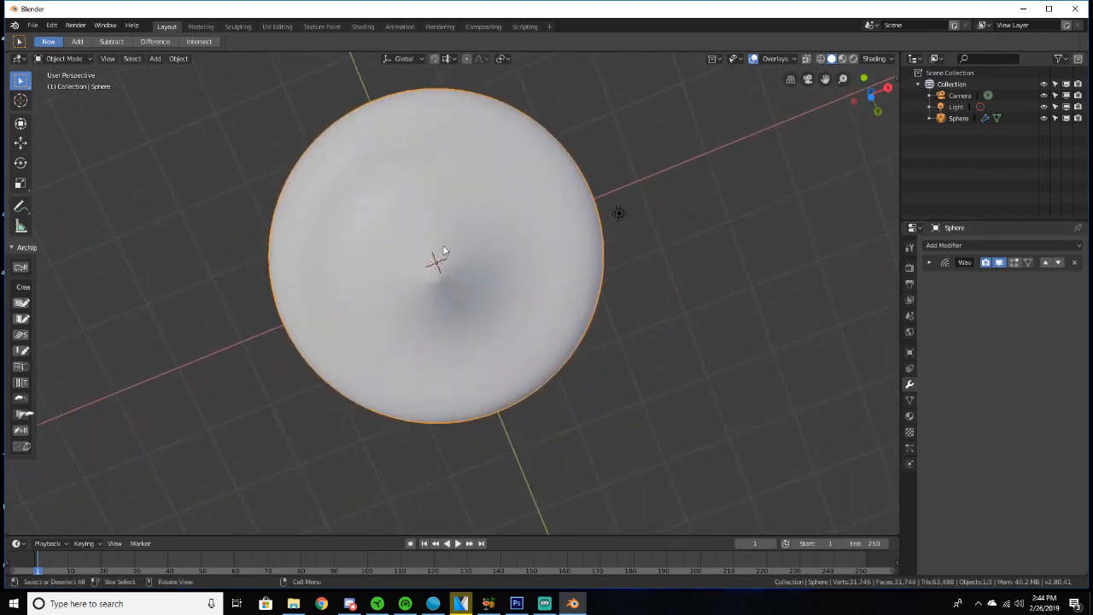
scroll(441, 248, up, 1)
middle_drag(442, 248, 422, 384)
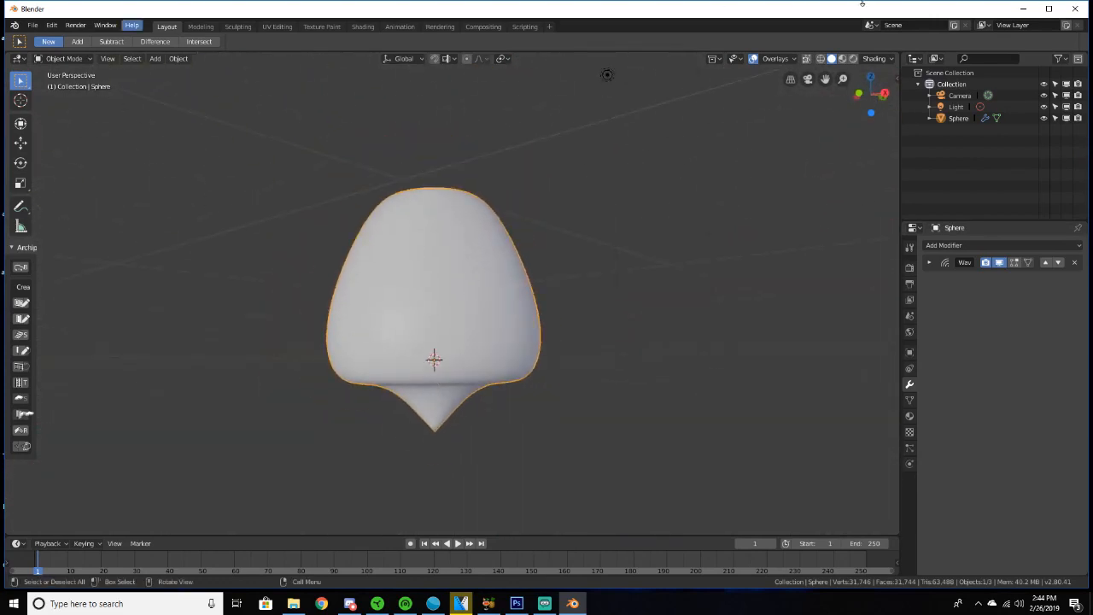
click(1049, 8)
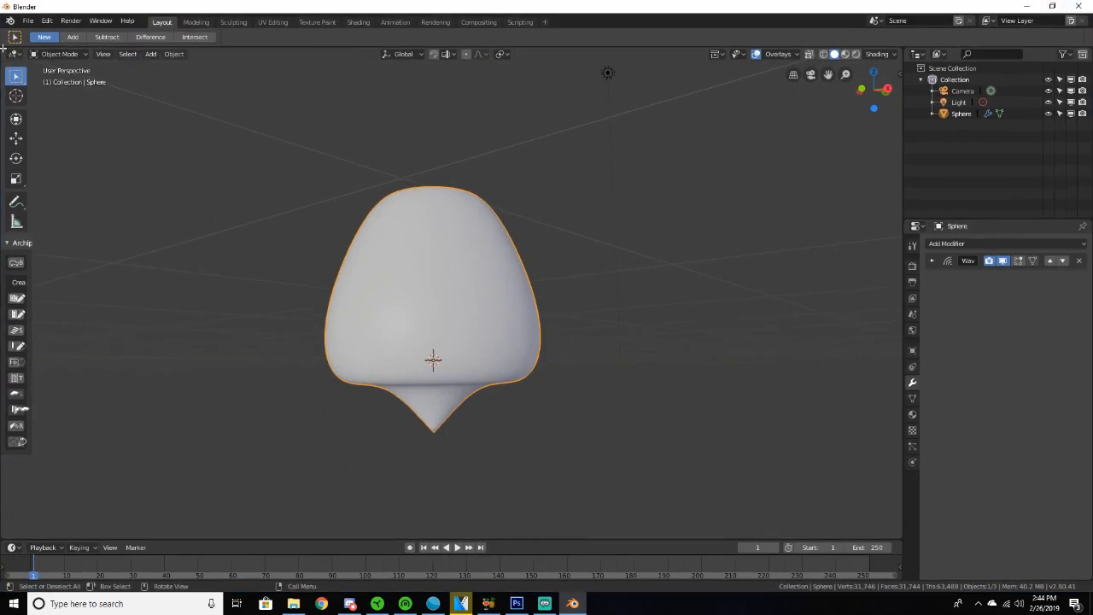
middle_drag(446, 192, 456, 241)
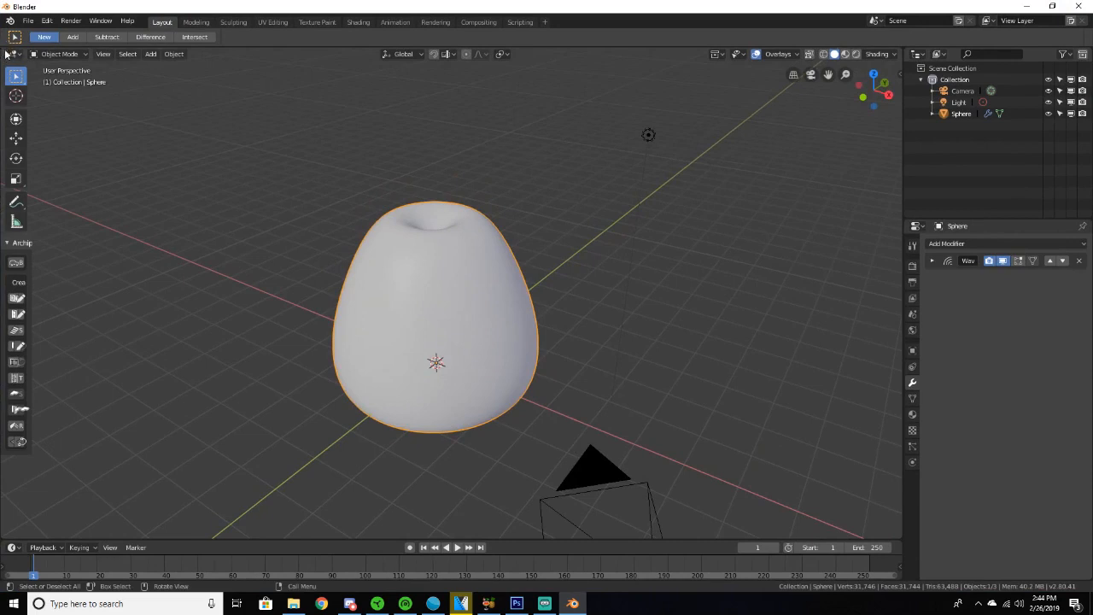
Split the 3D viewport into two side-by-side areas and turn the new one into a Shader Editor with its sidebar collapsed.
drag(3, 49, 404, 66)
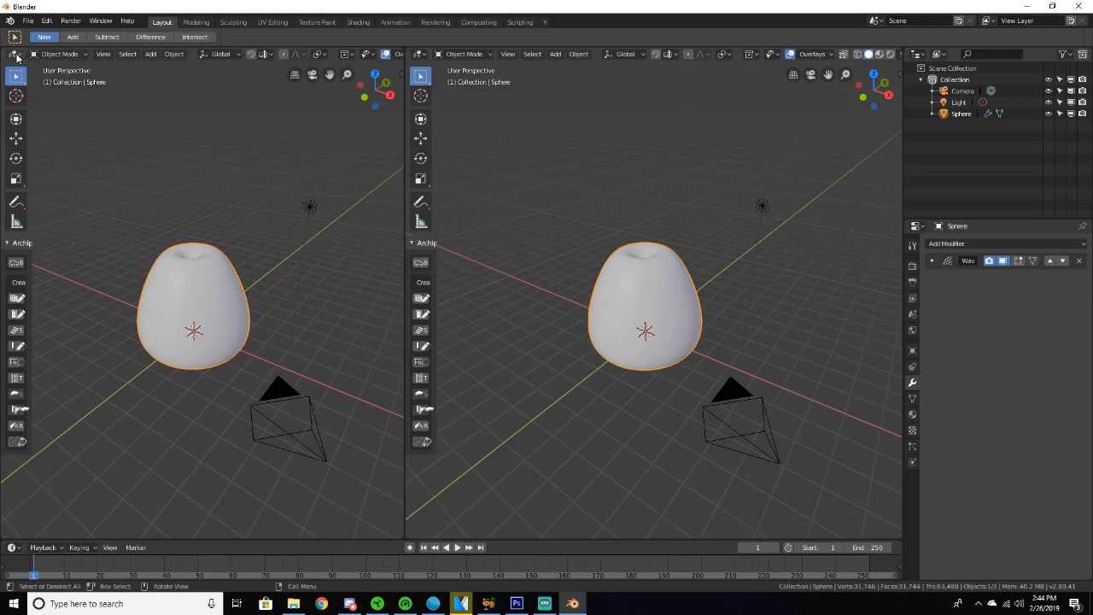
click(16, 55)
click(38, 135)
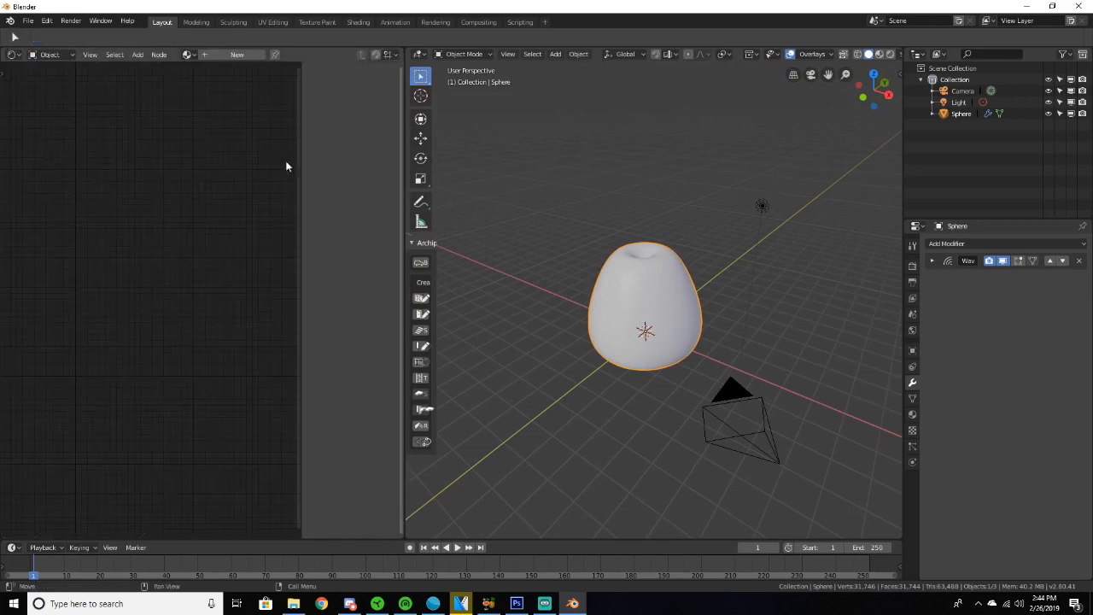
drag(300, 137, 398, 134)
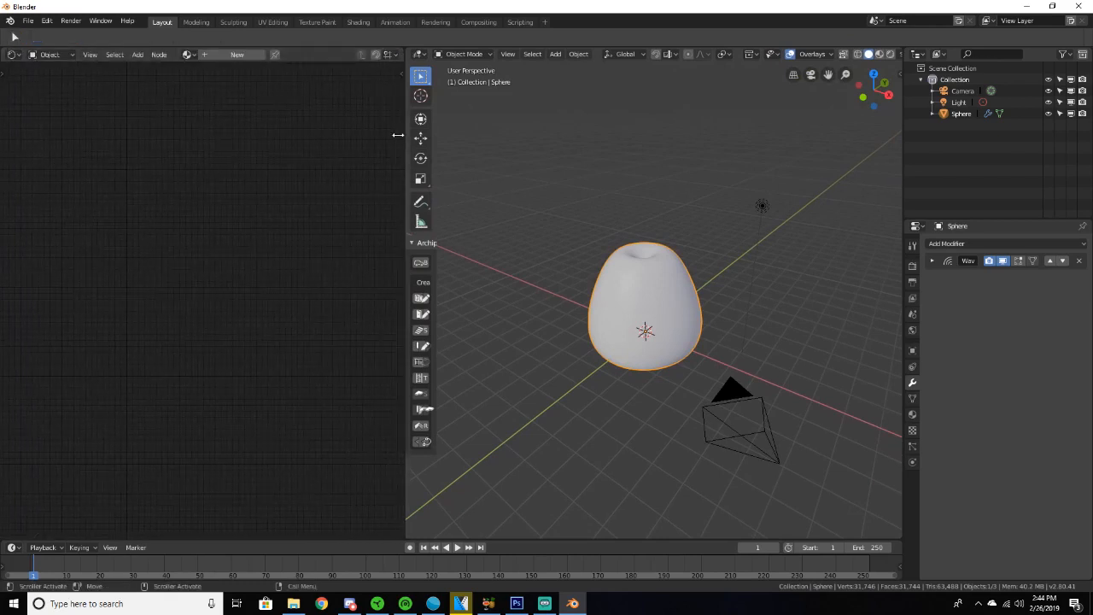
Create a new material for the sphere and bring its Principled BSDF node into close view.
click(237, 54)
scroll(253, 209, up, 3)
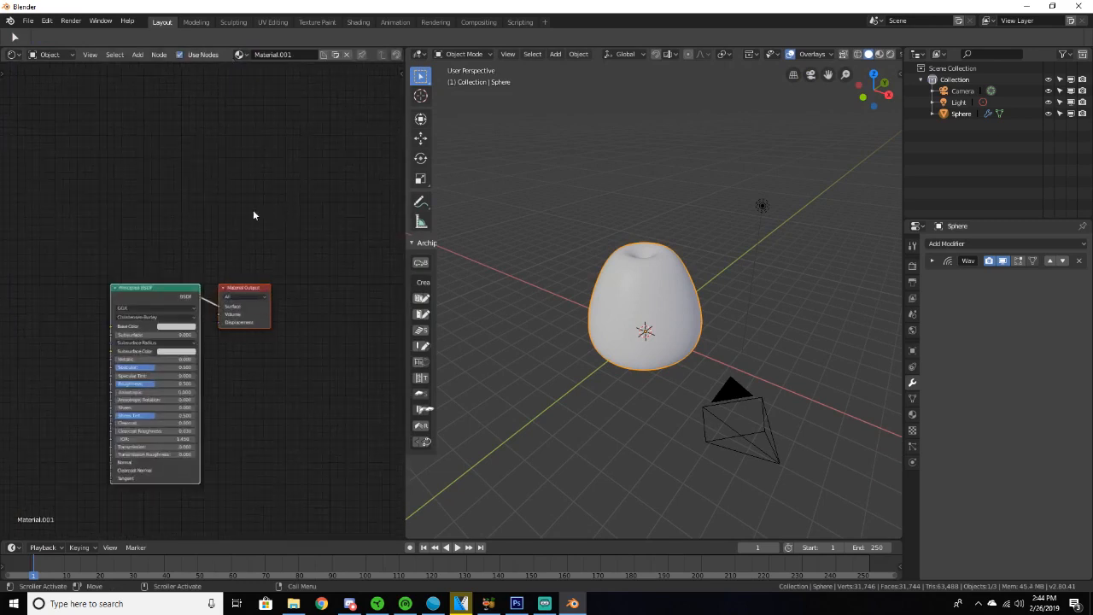
middle_drag(226, 336, 332, 240)
scroll(347, 340, up, 4)
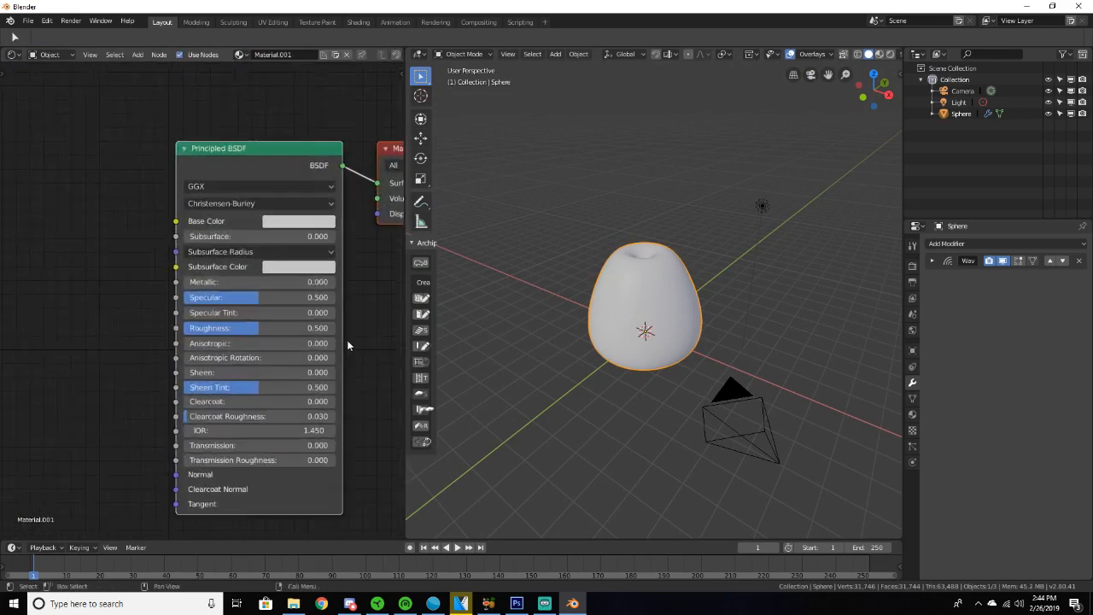
Set the Principled BSDF roughness to about 0.048 and check the sphere briefly in rendered shading before returning to solid.
middle_drag(347, 340, 299, 324)
drag(215, 316, 197, 315)
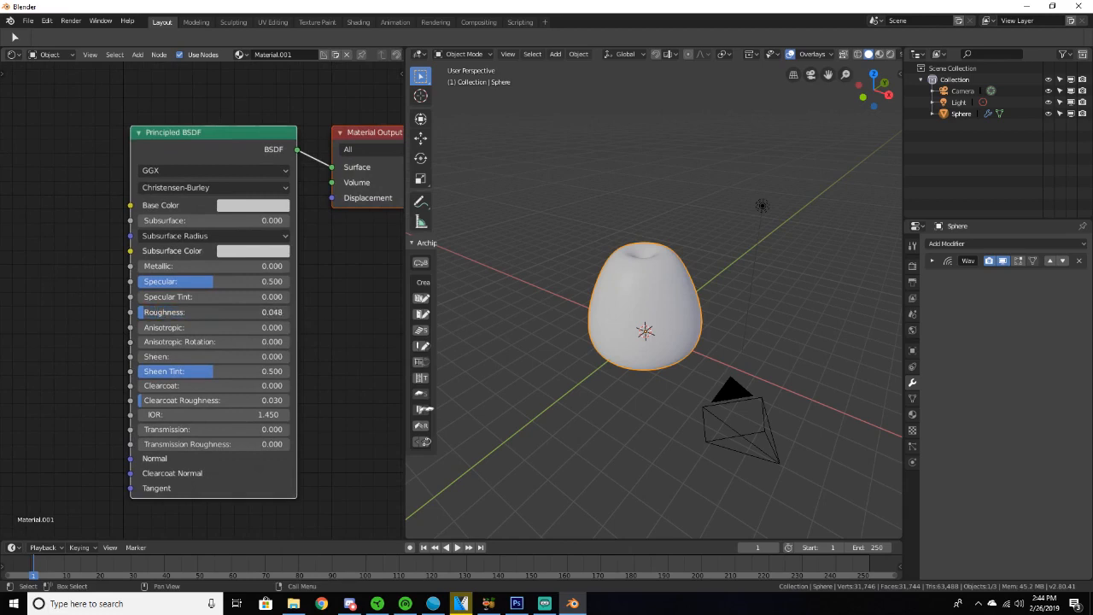
scroll(555, 291, up, 5)
key(z)
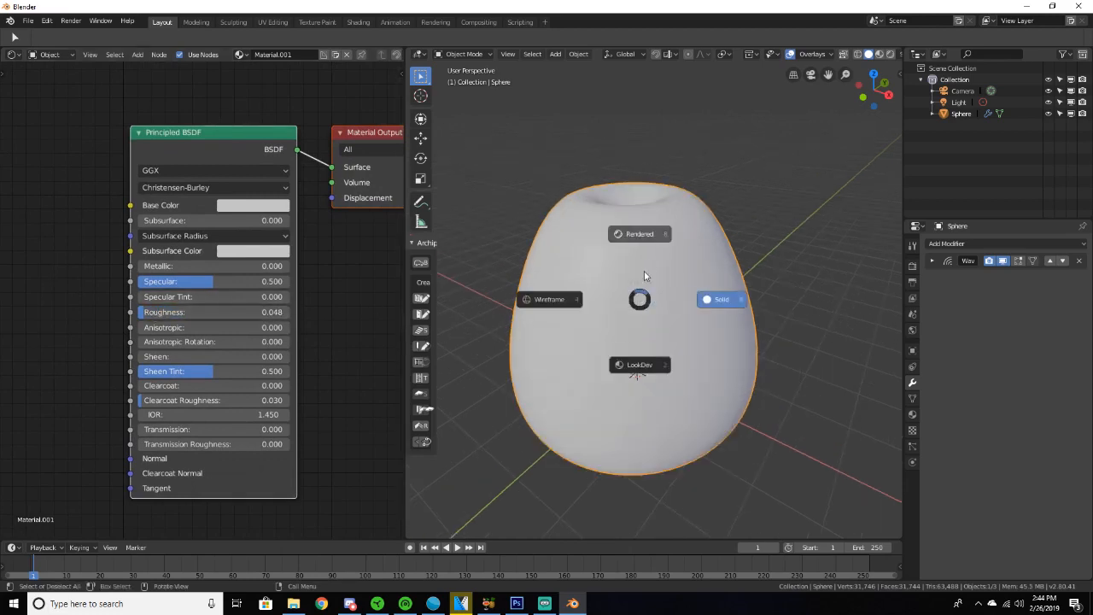
click(649, 247)
mouse_move(649, 252)
middle_down()
mouse_move(661, 237)
mouse_move(495, 275)
mouse_move(828, 275)
mouse_move(555, 256)
mouse_move(573, 207)
mouse_move(624, 204)
mouse_move(681, 297)
mouse_move(634, 202)
middle_up()
key(z)
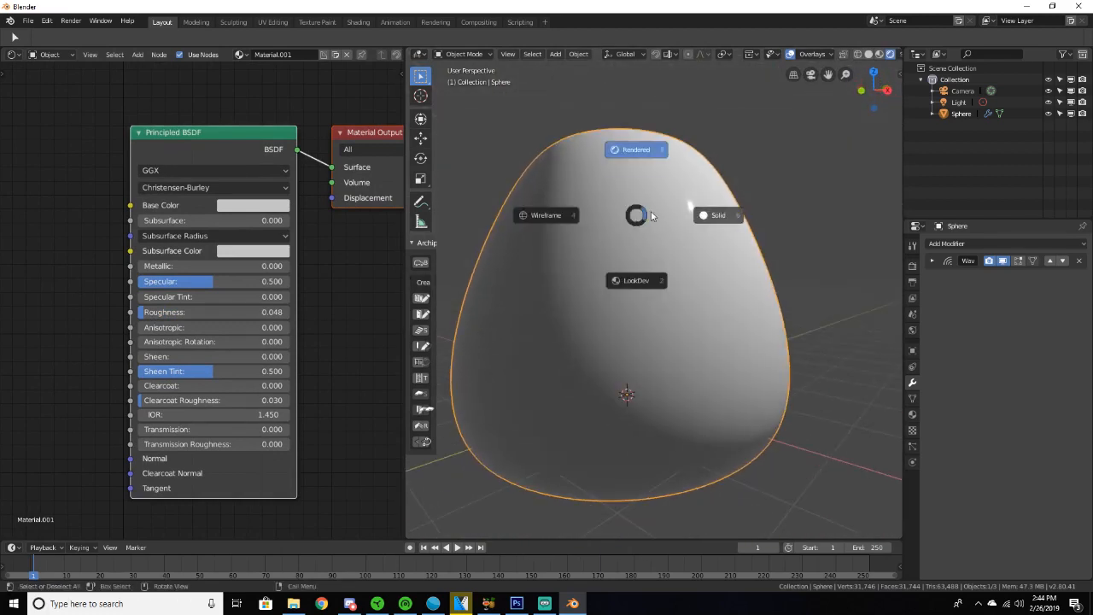
click(740, 230)
Narrow the Shader Editor to give the 3D viewport more room around the sphere.
scroll(741, 229, down, 4)
middle_drag(740, 229, 398, 202)
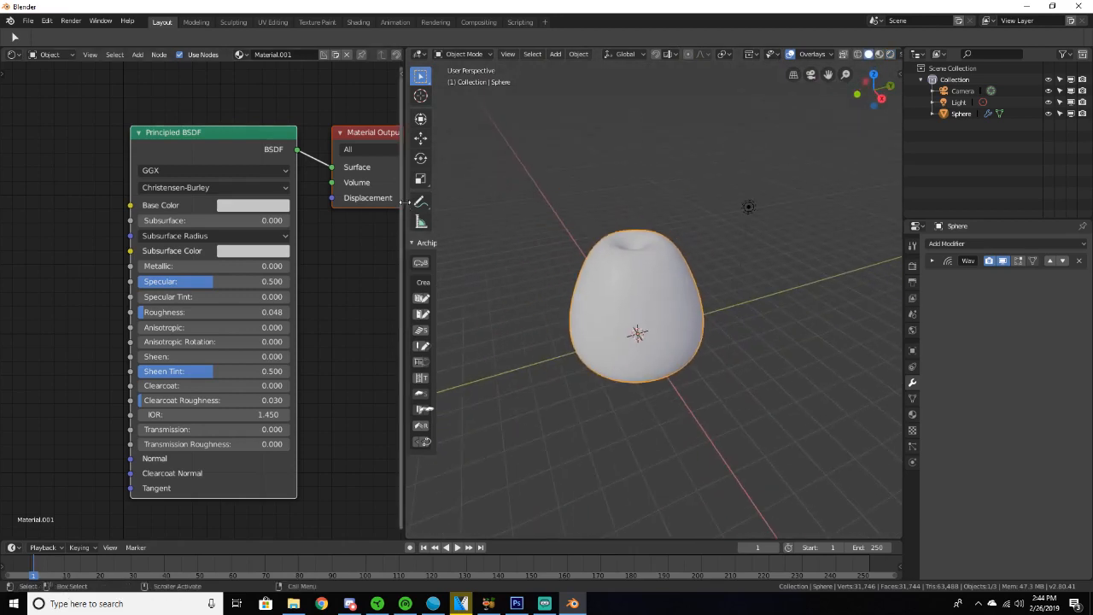
drag(401, 201, 199, 202)
mouse_move(537, 285)
middle_down()
mouse_move(430, 200)
mouse_move(497, 254)
mouse_move(576, 220)
mouse_move(569, 334)
mouse_move(577, 234)
middle_up()
scroll(572, 259, up, 4)
scroll(571, 259, down, 4)
Examine the sphere's glossy highlights in rendered shading from the side, above and close up, and return to solid shading.
key(z)
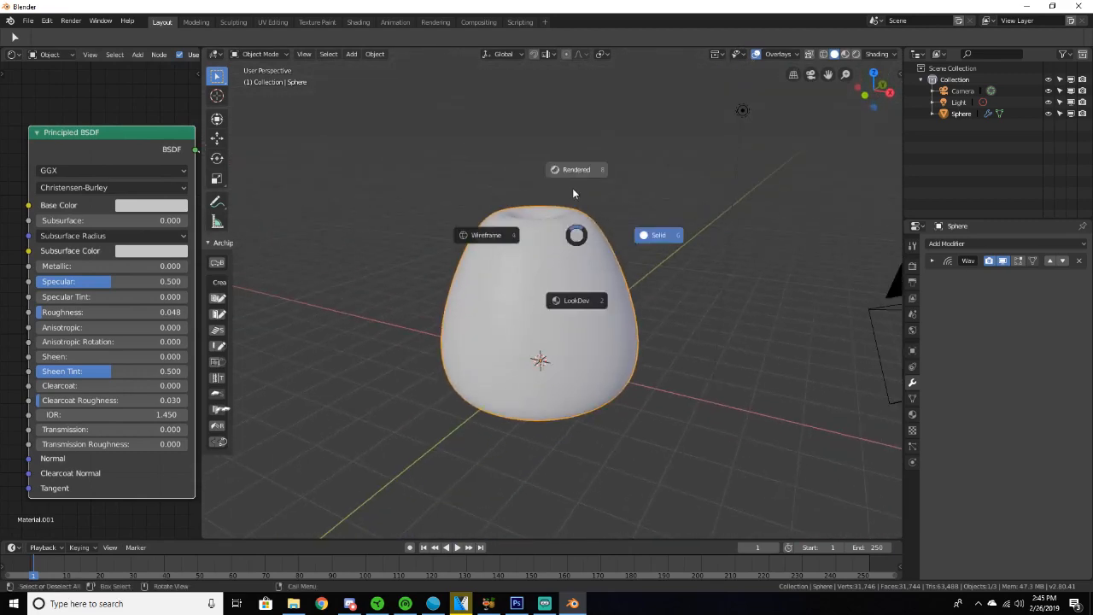
click(573, 190)
middle_drag(573, 190, 532, 203)
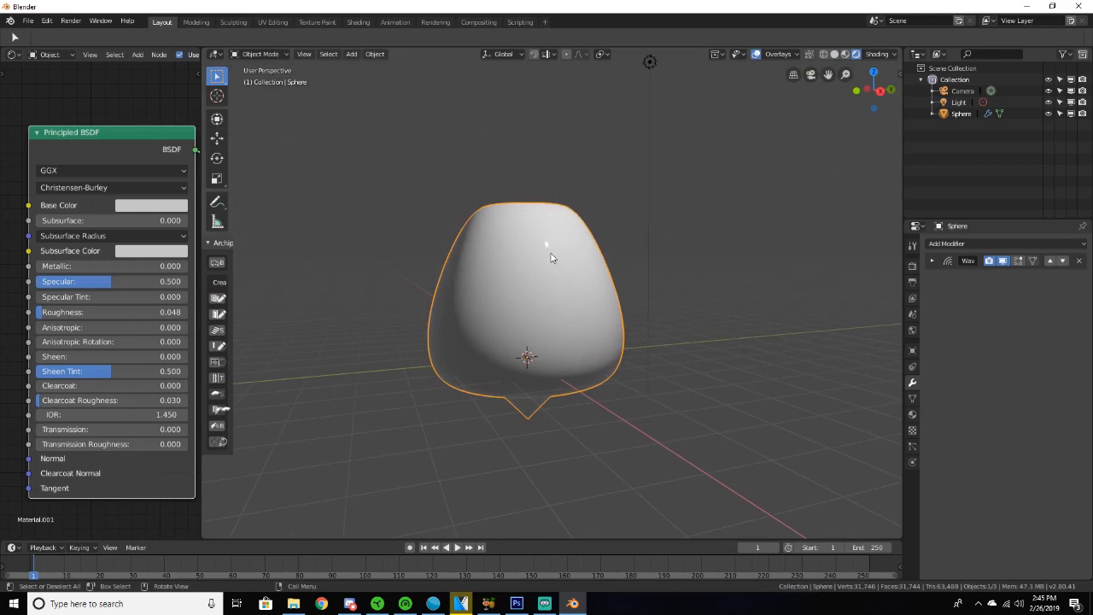
middle_drag(551, 258, 548, 417)
scroll(622, 330, up, 3)
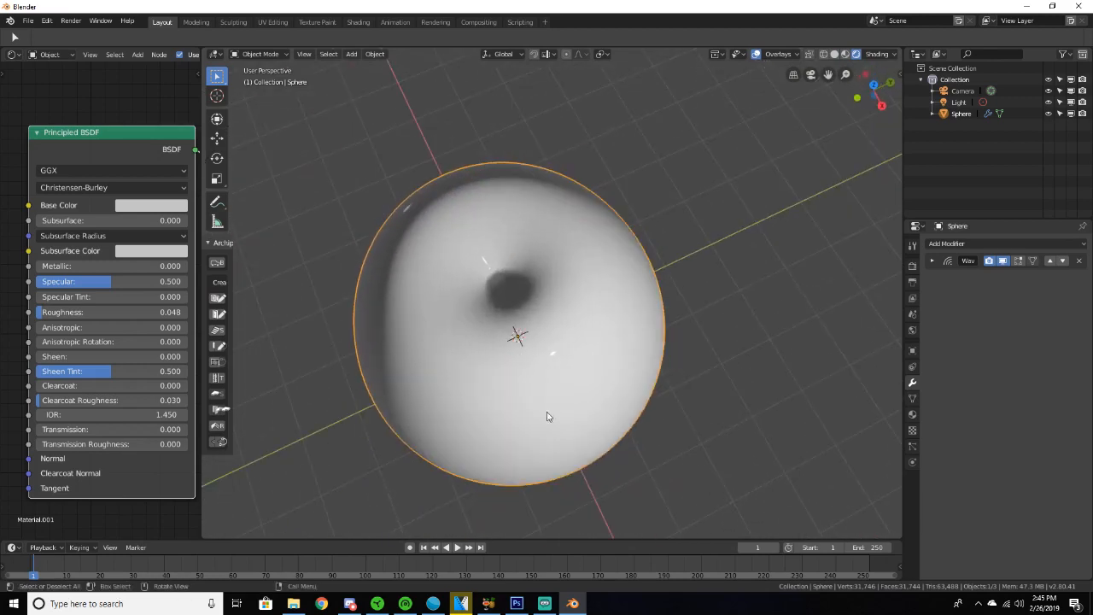
scroll(527, 309, down, 2)
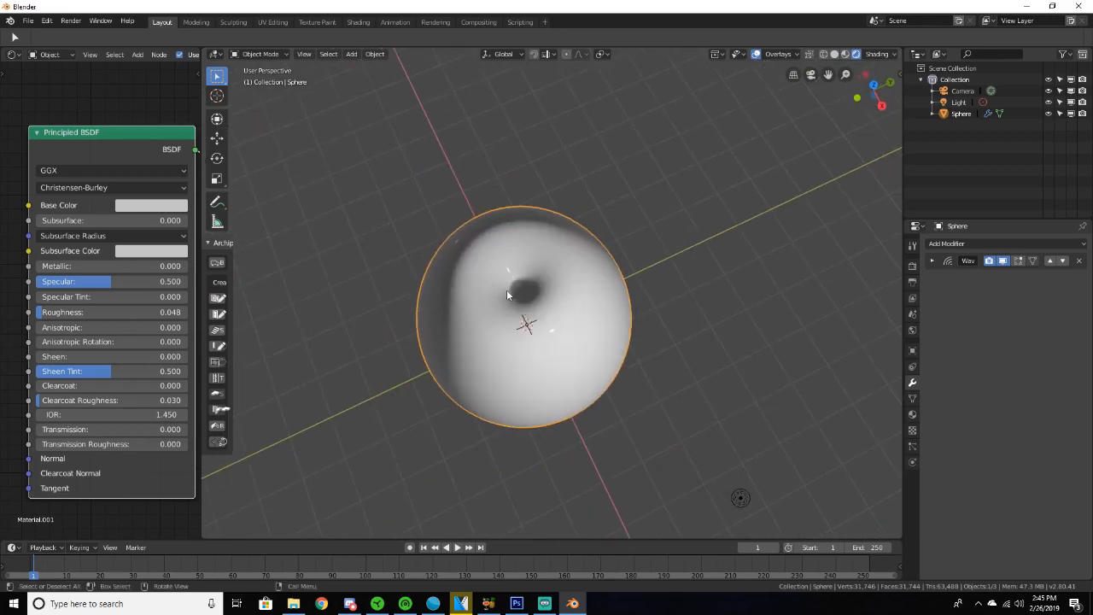
middle_drag(507, 256, 551, 197)
scroll(535, 222, up, 3)
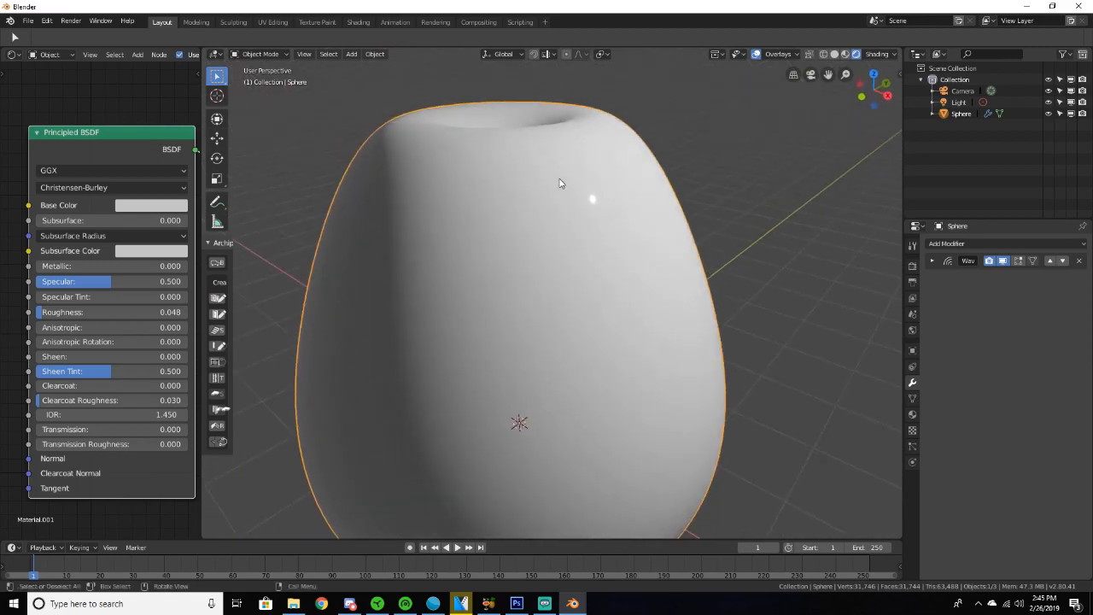
scroll(600, 169, down, 3)
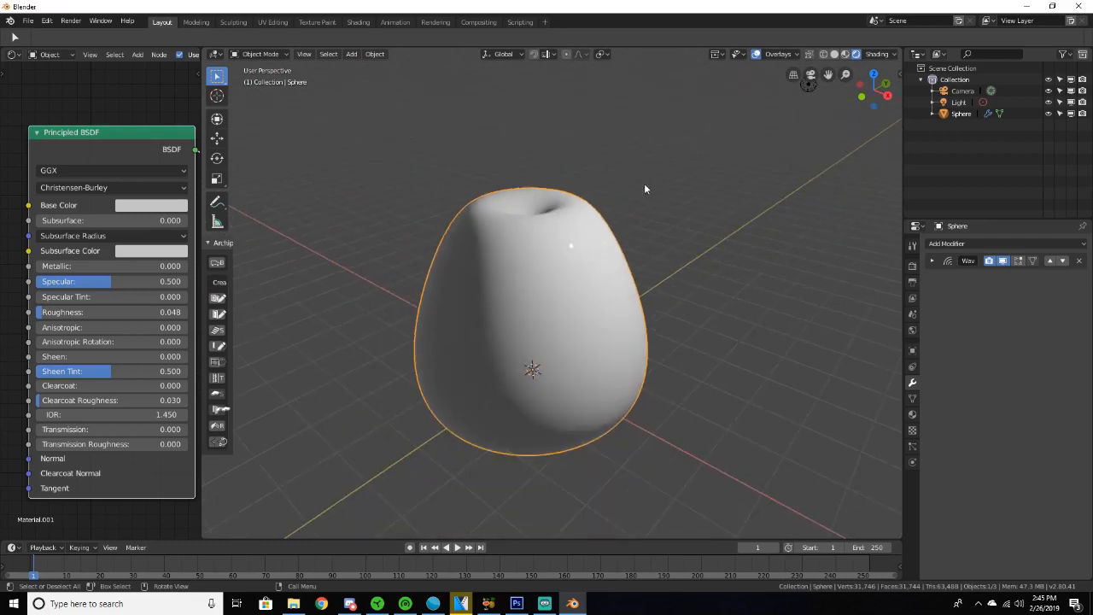
middle_drag(644, 183, 728, 231)
key(z)
click(779, 228)
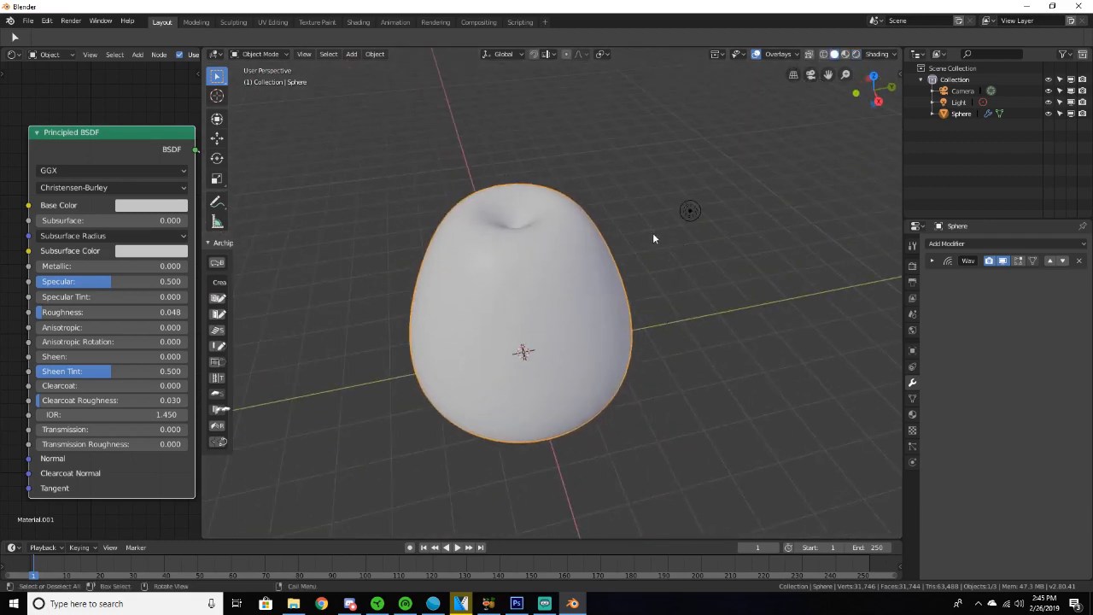
Add a plane and move it straight down along Z to the base of the deformed sphere.
middle_drag(652, 232, 616, 312)
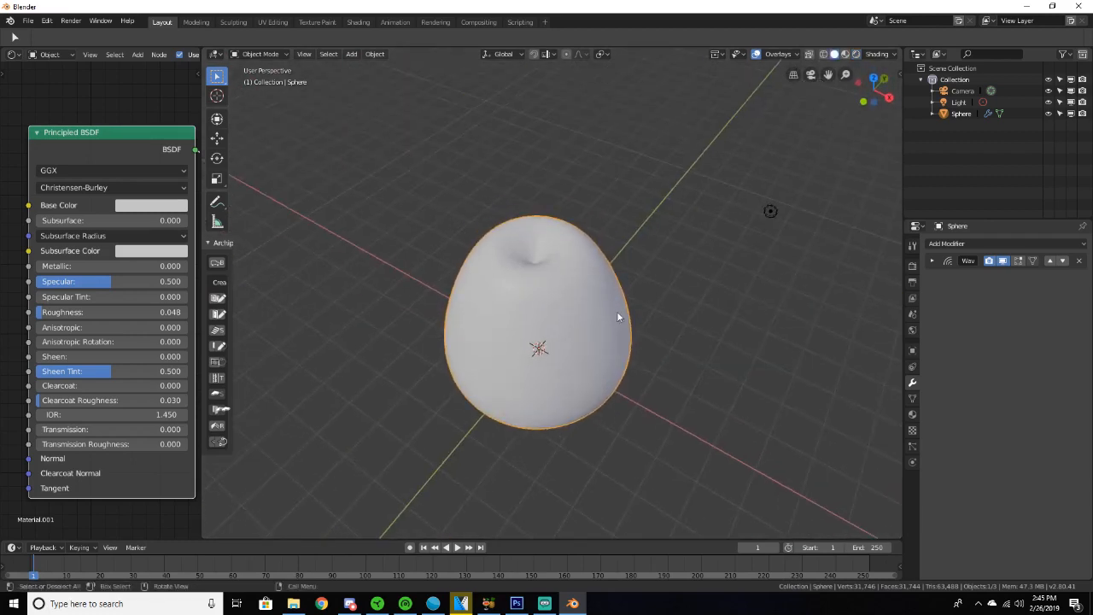
key(shift+a)
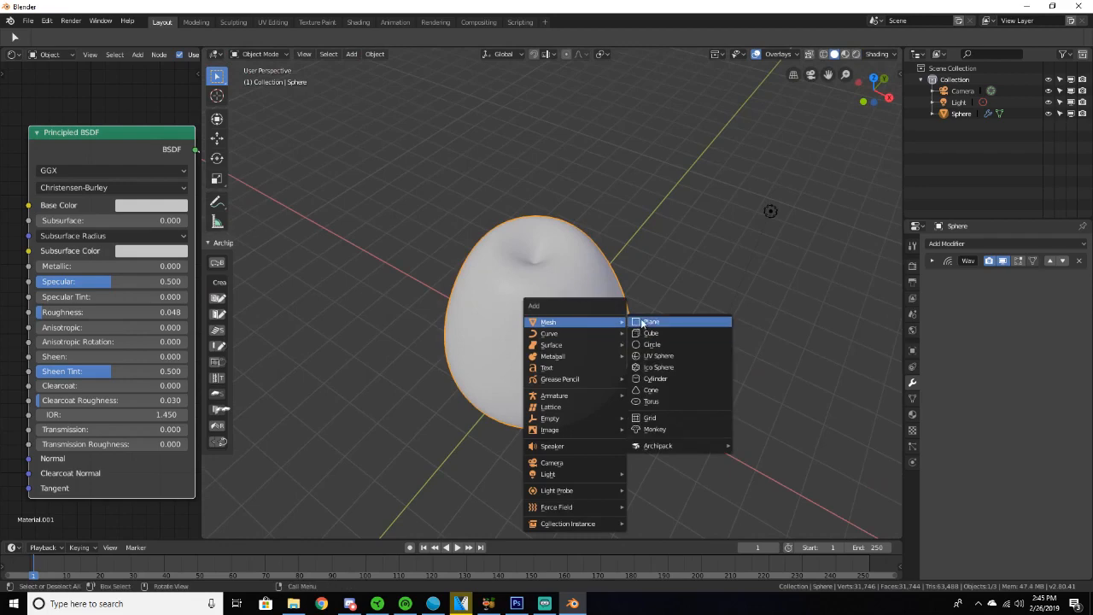
click(646, 322)
middle_drag(529, 324, 504, 254)
click(217, 138)
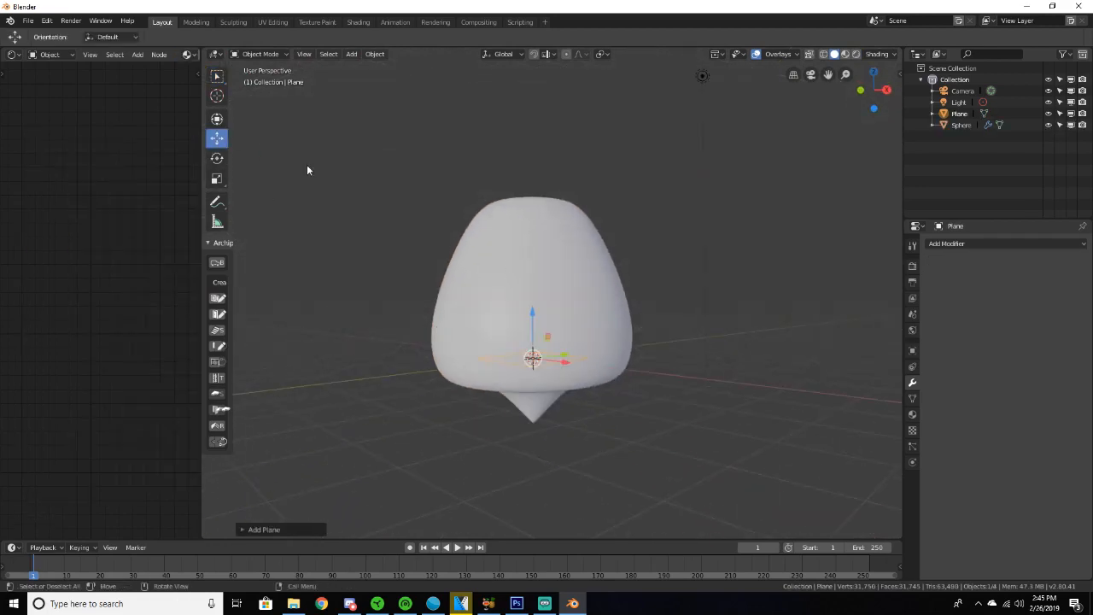
drag(527, 312, 533, 350)
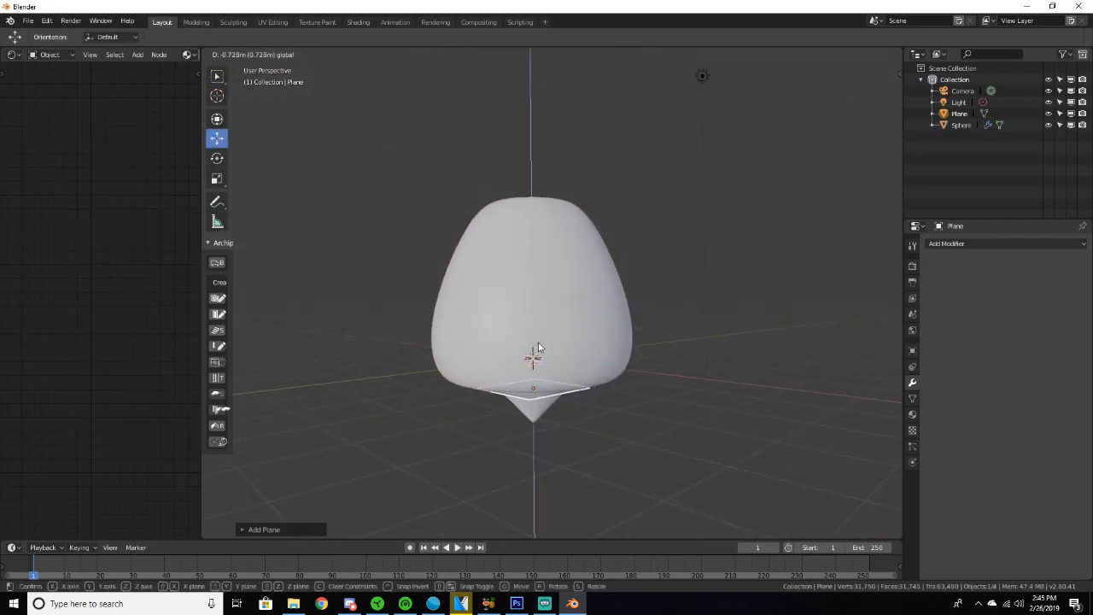
middle_drag(533, 350, 546, 308)
drag(533, 338, 533, 327)
middle_drag(533, 327, 504, 402)
Scale the plane up about 20 times to form a large floor around the sphere.
key(s)
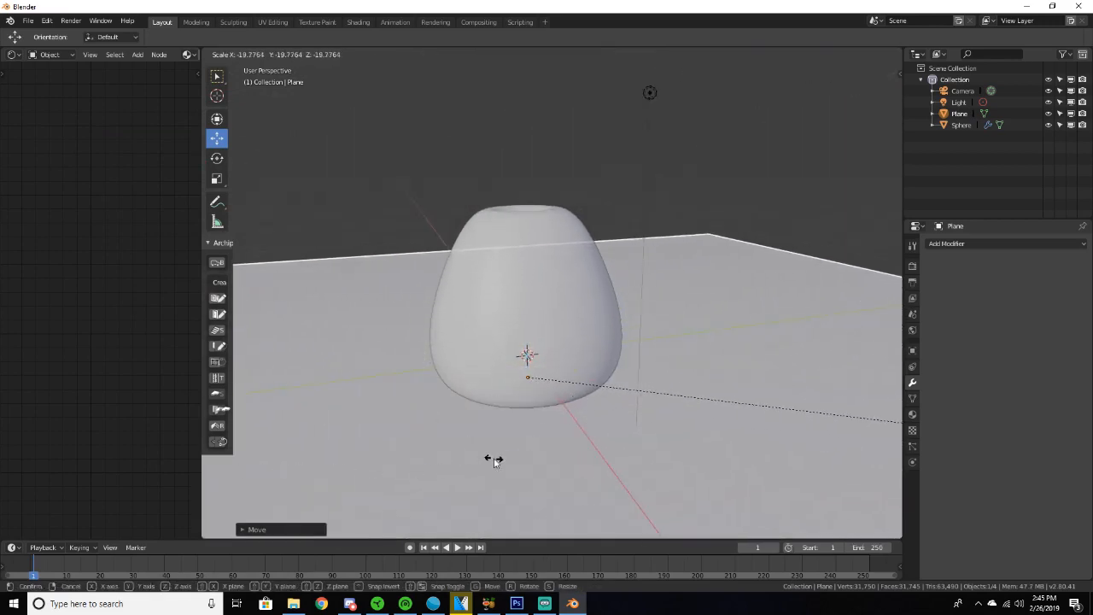
click(493, 457)
middle_drag(493, 457, 522, 490)
scroll(546, 450, down, 5)
scroll(522, 490, up, 1)
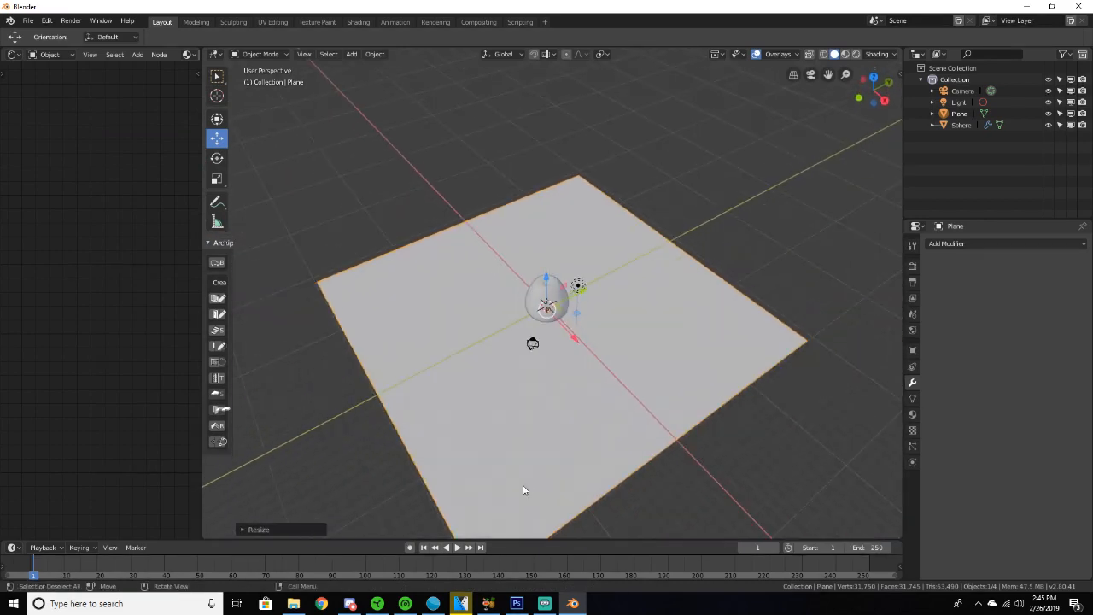
scroll(543, 420, up, 6)
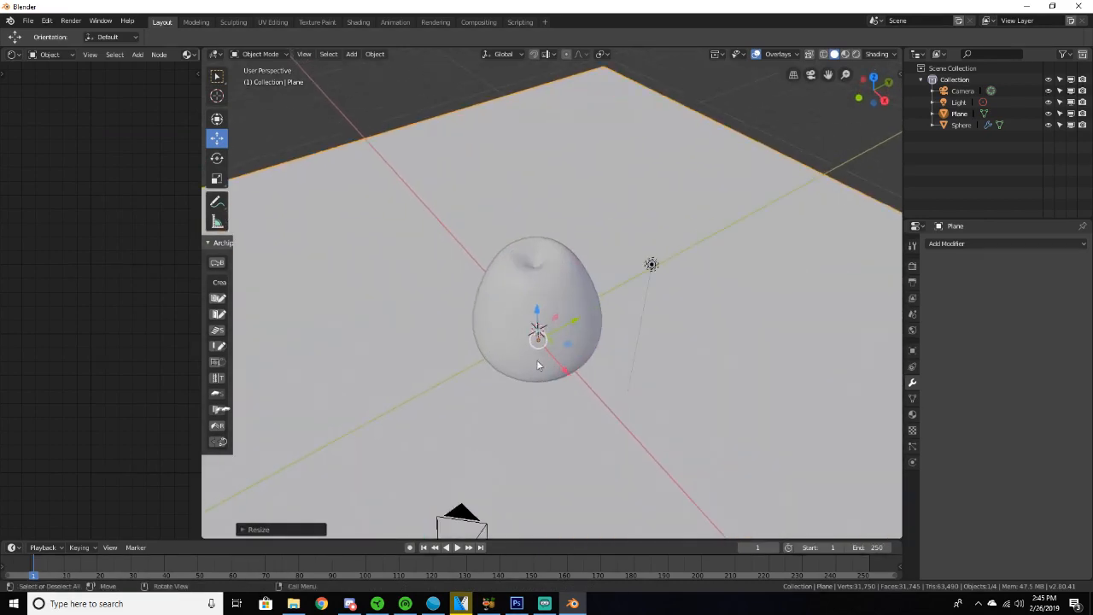
Widen the Shader Editor and create a new material for the plane with a pink base color (R 0.800, G 0.374, B 0.726).
middle_drag(536, 361, 510, 419)
scroll(547, 333, up, 4)
scroll(495, 421, down, 4)
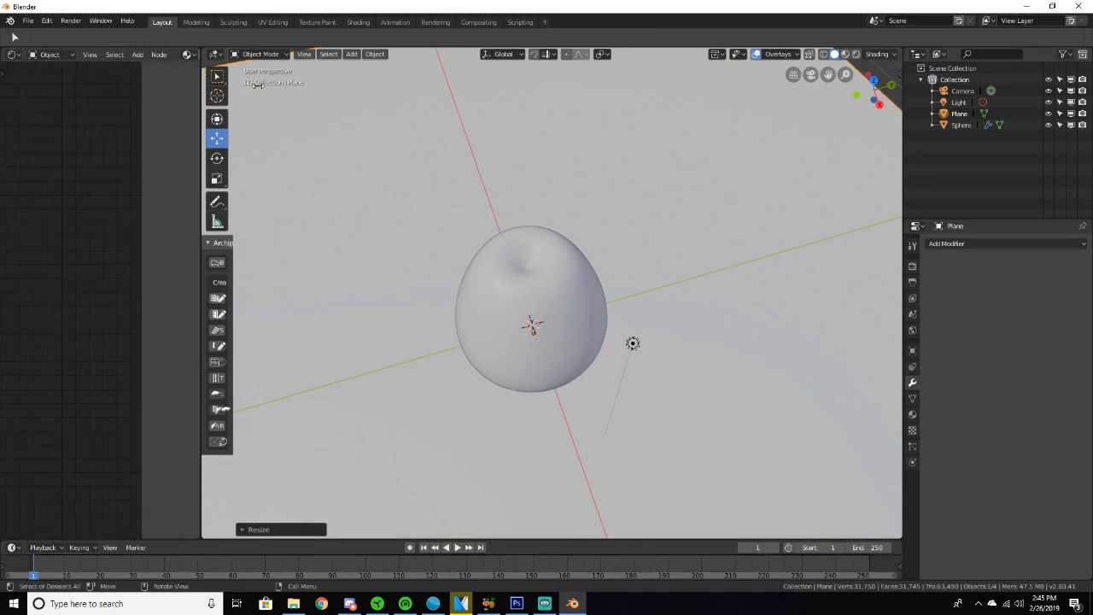
drag(201, 113, 343, 111)
click(235, 56)
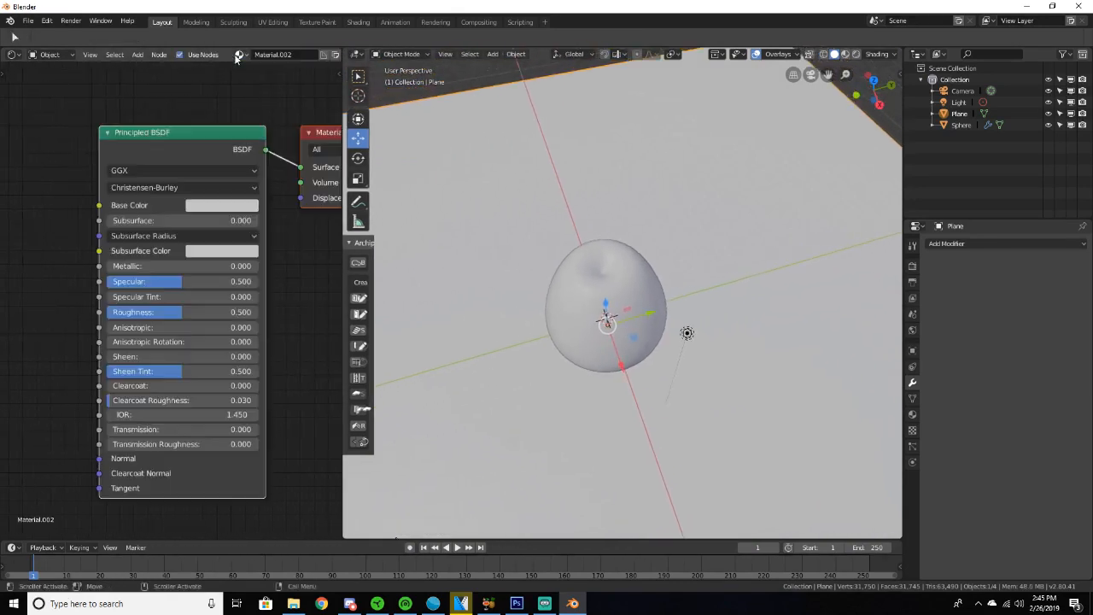
click(222, 205)
click(255, 282)
Lighten the plane's base color to a paler pink while checking it in rendered shading, and return to solid shading.
key(z)
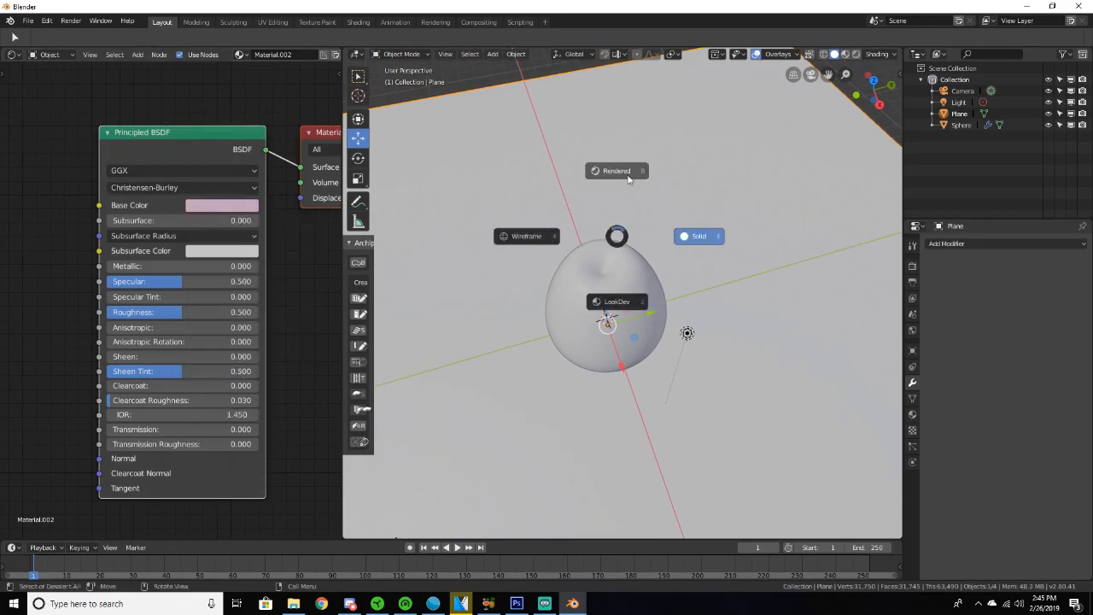
click(616, 175)
middle_drag(617, 179, 434, 198)
click(254, 208)
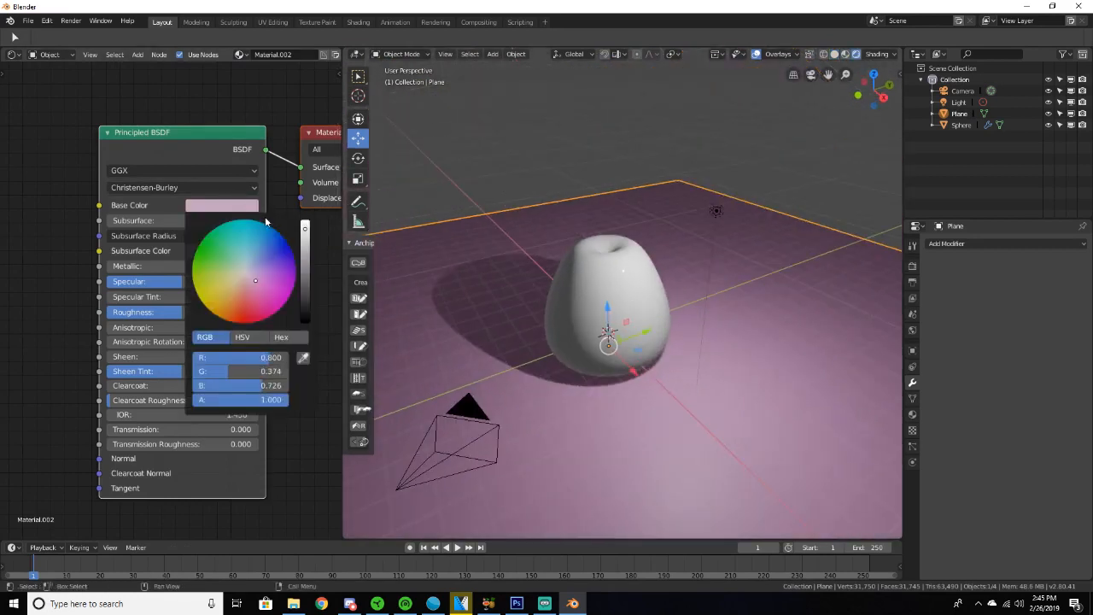
drag(256, 269, 249, 273)
middle_drag(504, 287, 567, 287)
mouse_move(578, 253)
middle_down()
mouse_move(575, 312)
mouse_move(588, 319)
mouse_move(839, 257)
mouse_move(616, 335)
mouse_move(556, 311)
middle_up()
key(z)
click(640, 310)
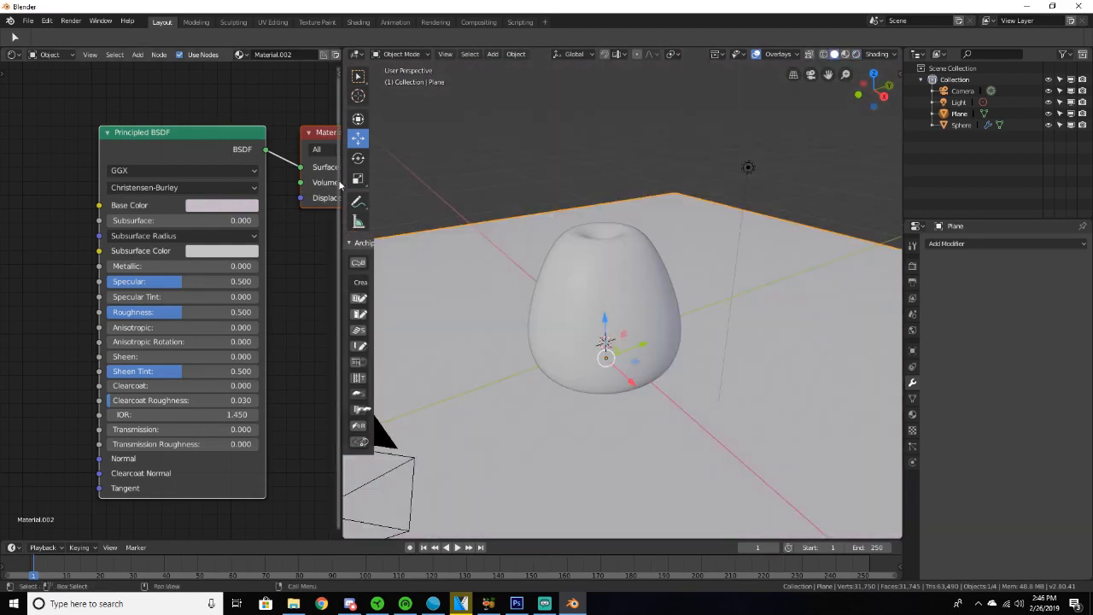
Narrow the Shader Editor again and delete the scene's light.
drag(340, 179, 152, 179)
click(588, 231)
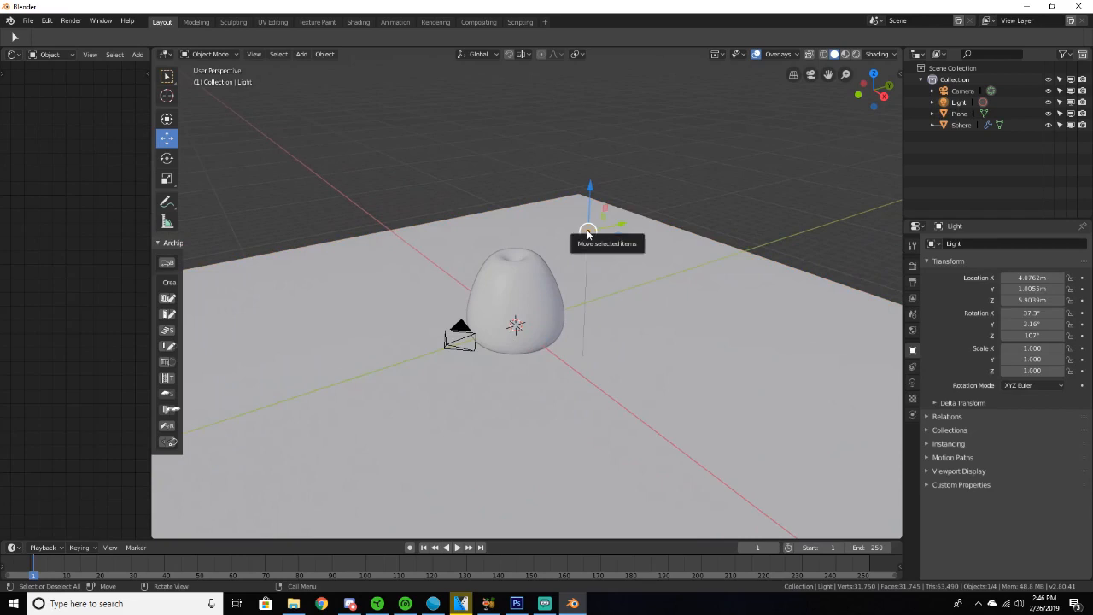
key(Delete)
scroll(794, 311, up, 2)
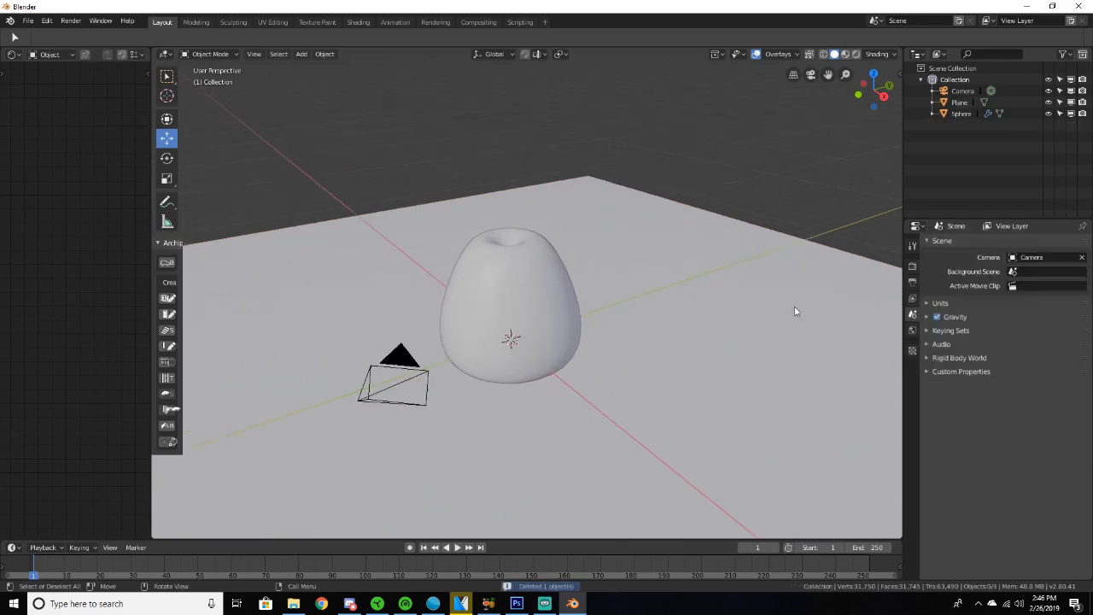
Use an Environment Texture as the world color and load artist_workshop_2k.hdr from the Downloads folder.
click(913, 331)
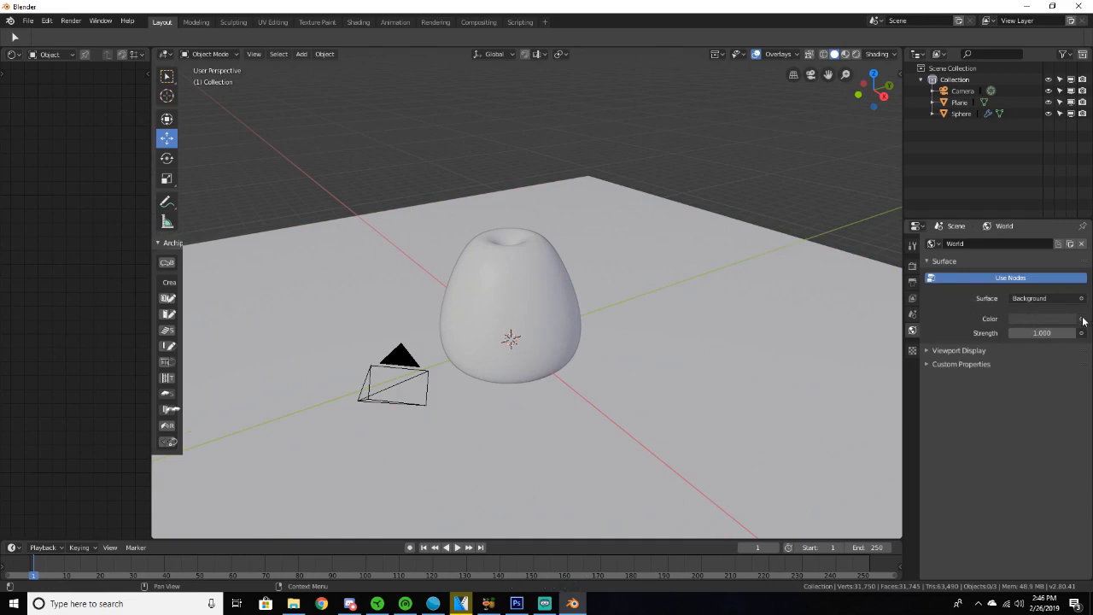
click(1082, 318)
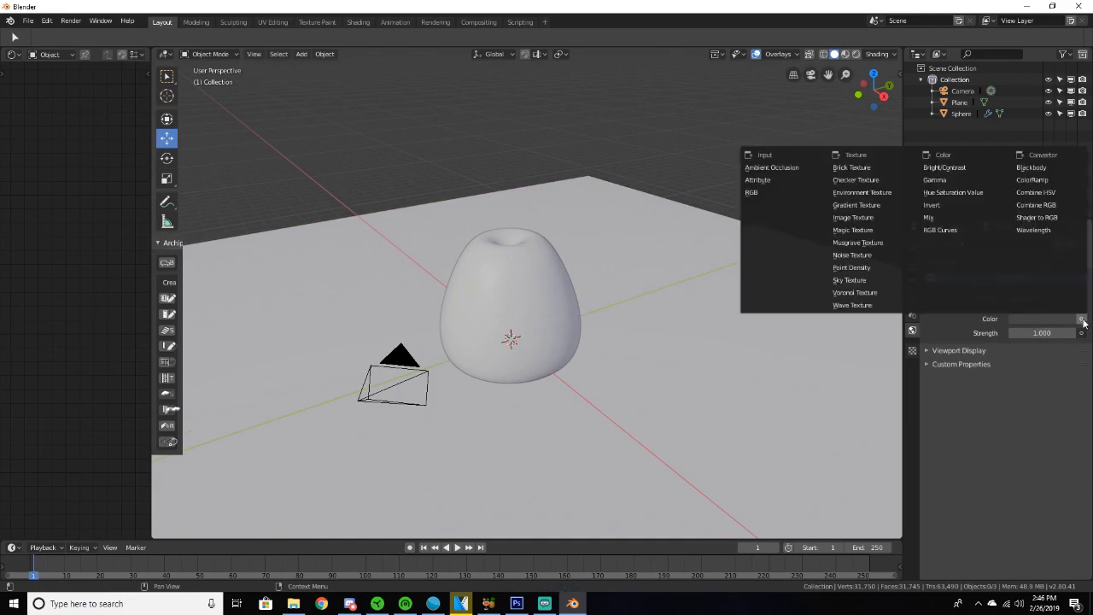
click(887, 192)
click(1074, 336)
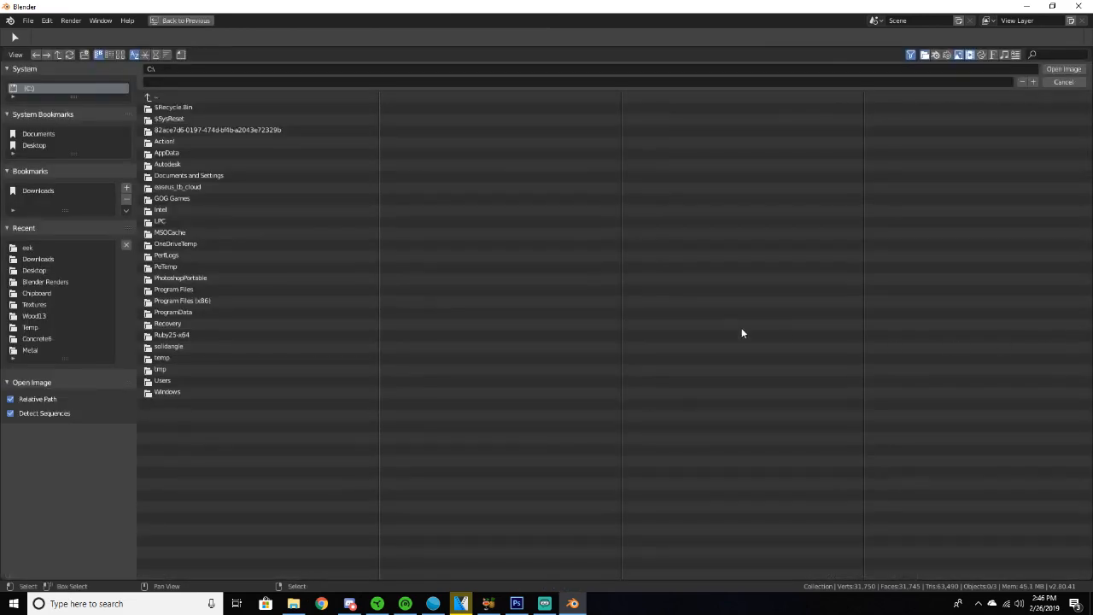
click(25, 192)
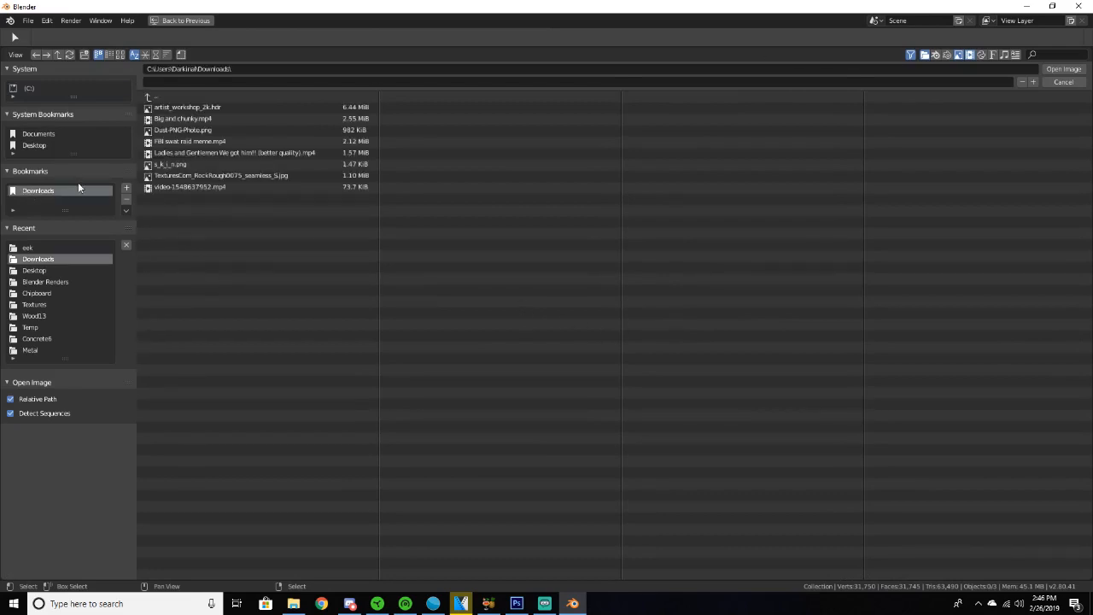
click(205, 110)
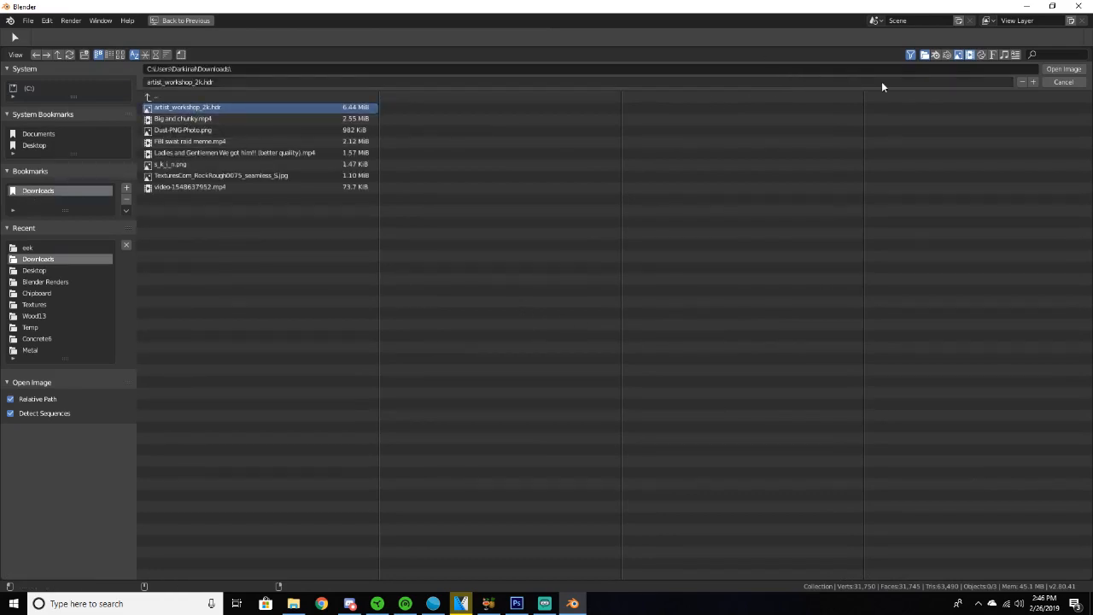
click(1063, 69)
Check the HDR environment lighting on the sphere and floor in rendered shading, and return to solid shading.
middle_drag(829, 317, 877, 287)
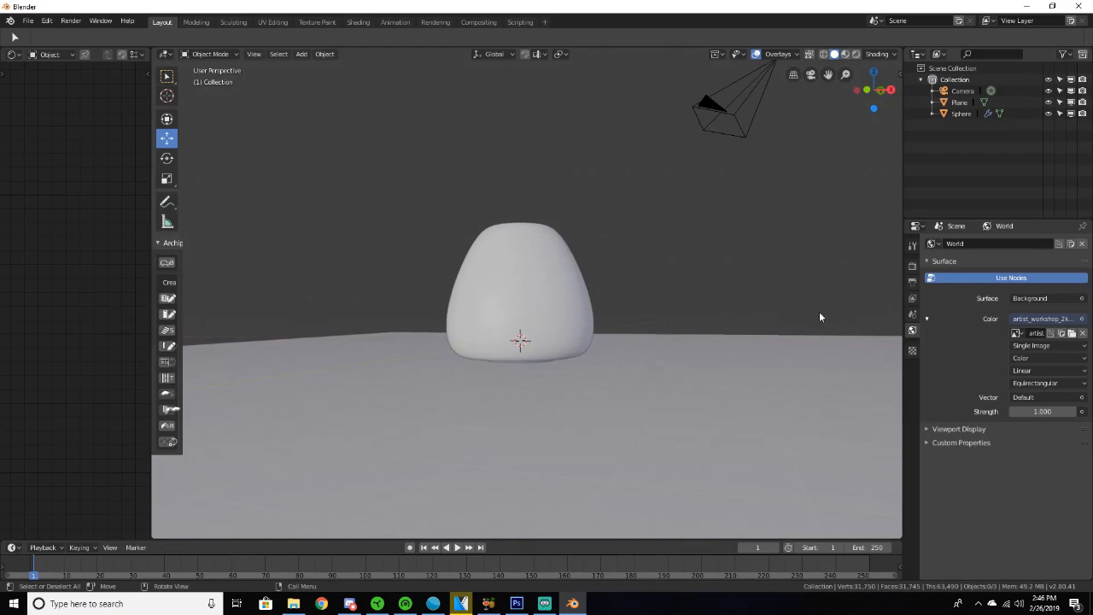
mouse_move(820, 317)
middle_down()
mouse_move(695, 329)
mouse_move(704, 363)
mouse_move(634, 266)
middle_up()
key(z)
click(629, 222)
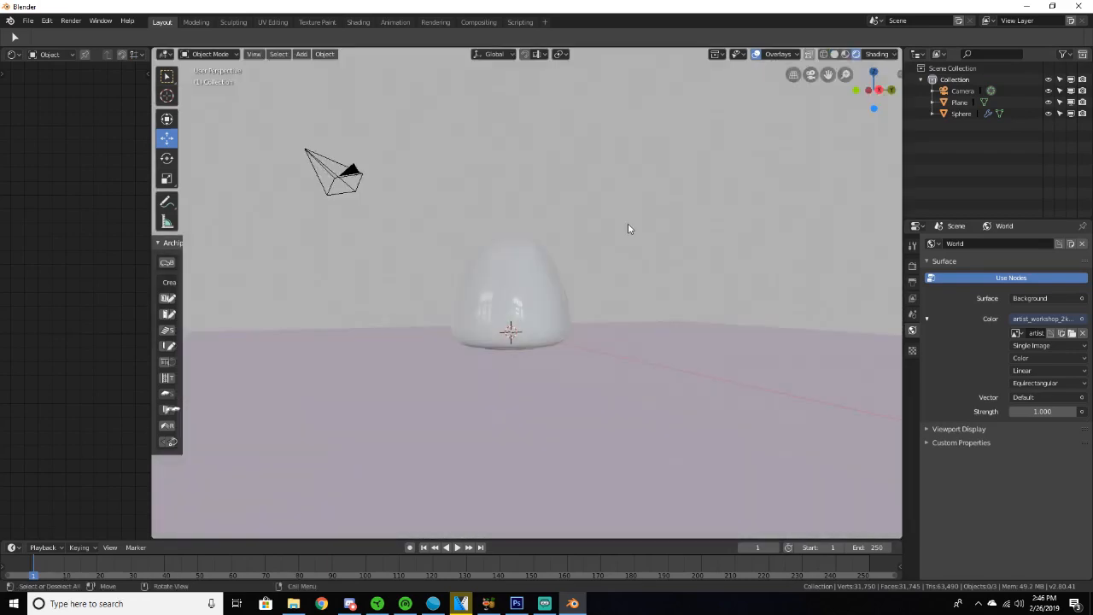
mouse_move(628, 223)
middle_down()
mouse_move(670, 255)
mouse_move(586, 287)
mouse_move(487, 221)
mouse_move(293, 253)
mouse_move(444, 305)
mouse_move(302, 276)
mouse_move(434, 368)
mouse_move(364, 330)
mouse_move(384, 373)
mouse_move(586, 419)
mouse_move(602, 415)
mouse_move(610, 371)
mouse_move(576, 317)
mouse_move(598, 312)
mouse_move(706, 345)
mouse_move(454, 270)
mouse_move(522, 236)
mouse_move(576, 110)
mouse_move(539, 127)
mouse_move(478, 358)
mouse_move(469, 303)
mouse_move(484, 280)
mouse_move(392, 269)
mouse_move(697, 253)
mouse_move(572, 300)
mouse_move(259, 275)
mouse_move(390, 271)
mouse_move(603, 301)
mouse_move(557, 305)
mouse_move(641, 282)
mouse_move(857, 309)
middle_up()
key(z)
click(693, 279)
scroll(612, 290, down, 6)
middle_drag(782, 291, 460, 295)
scroll(554, 251, up, 4)
scroll(569, 296, up, 2)
scroll(571, 287, down, 4)
scroll(573, 274, up, 2)
scroll(486, 282, up, 2)
scroll(523, 263, down, 3)
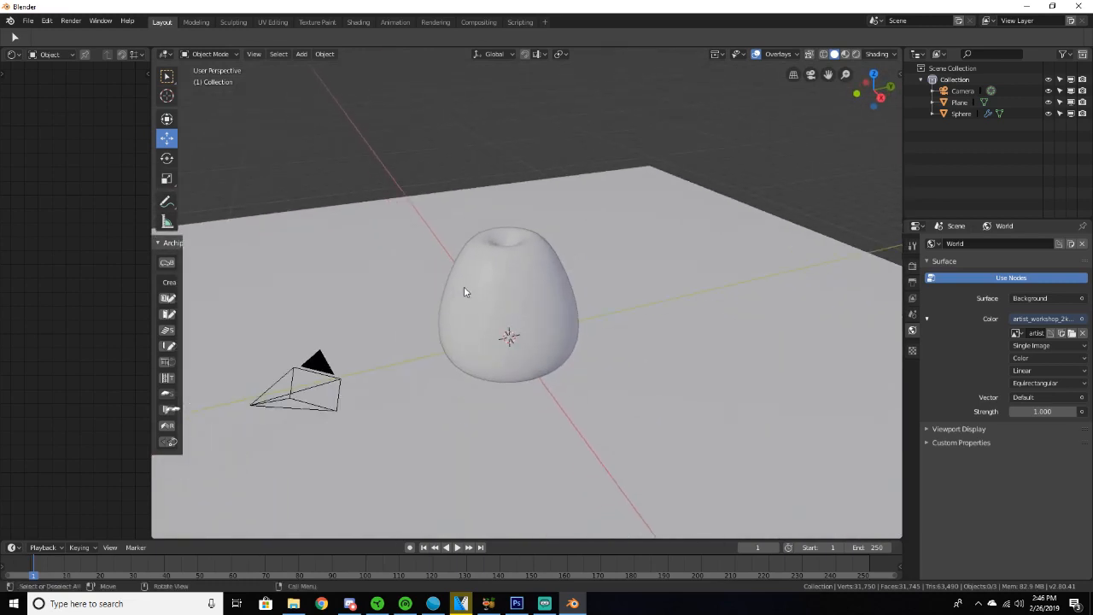
Add an area light, raise it along Z above the sphere, and show the scene in rendered shading.
key(shift+a)
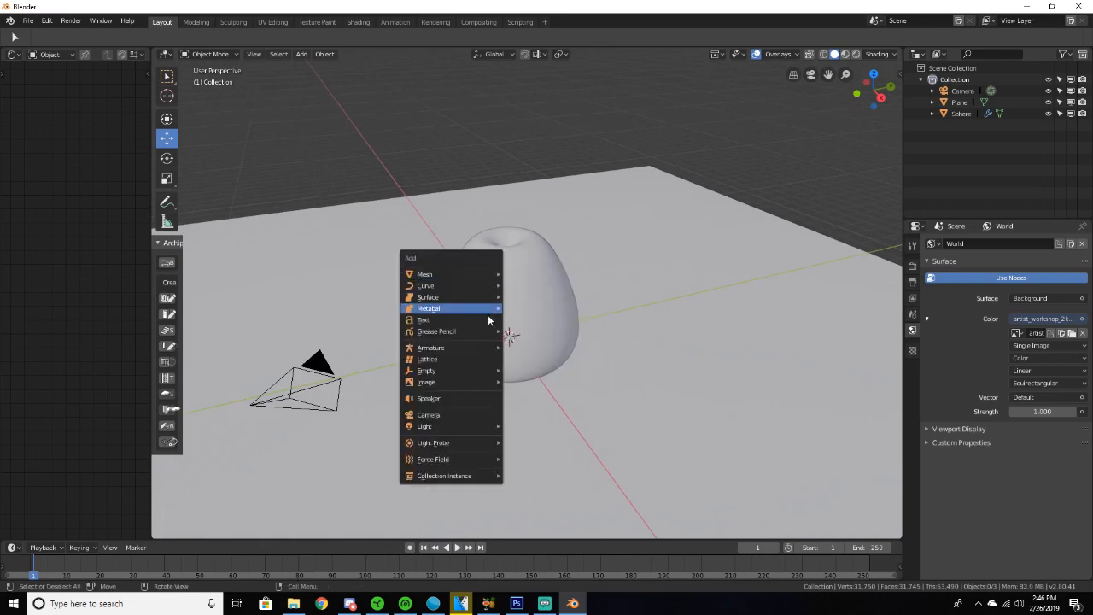
mouse_move(480, 427)
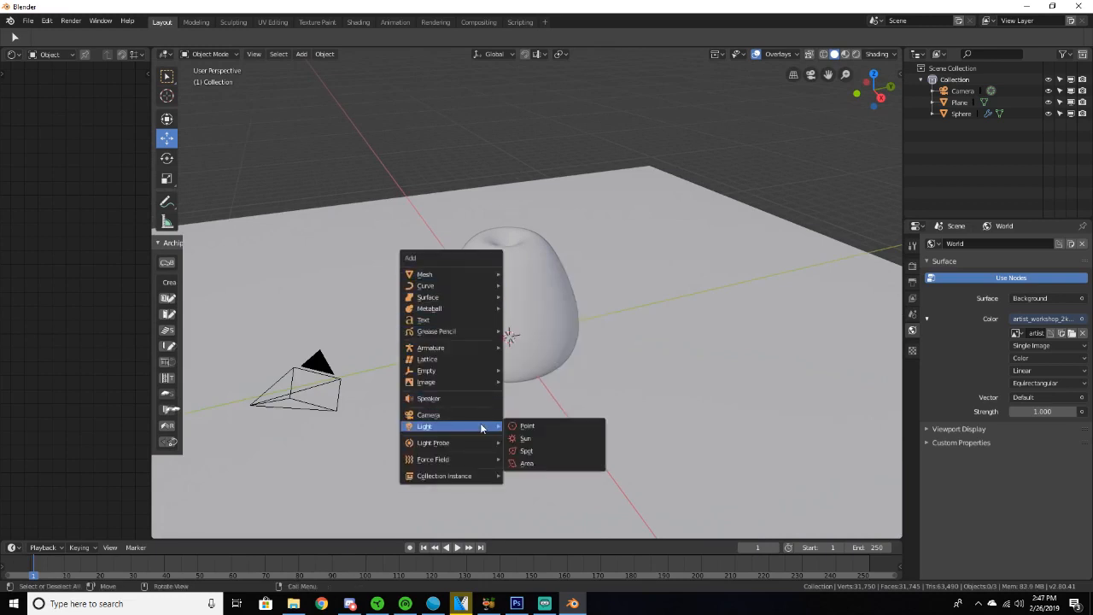
click(527, 463)
drag(508, 309, 502, 207)
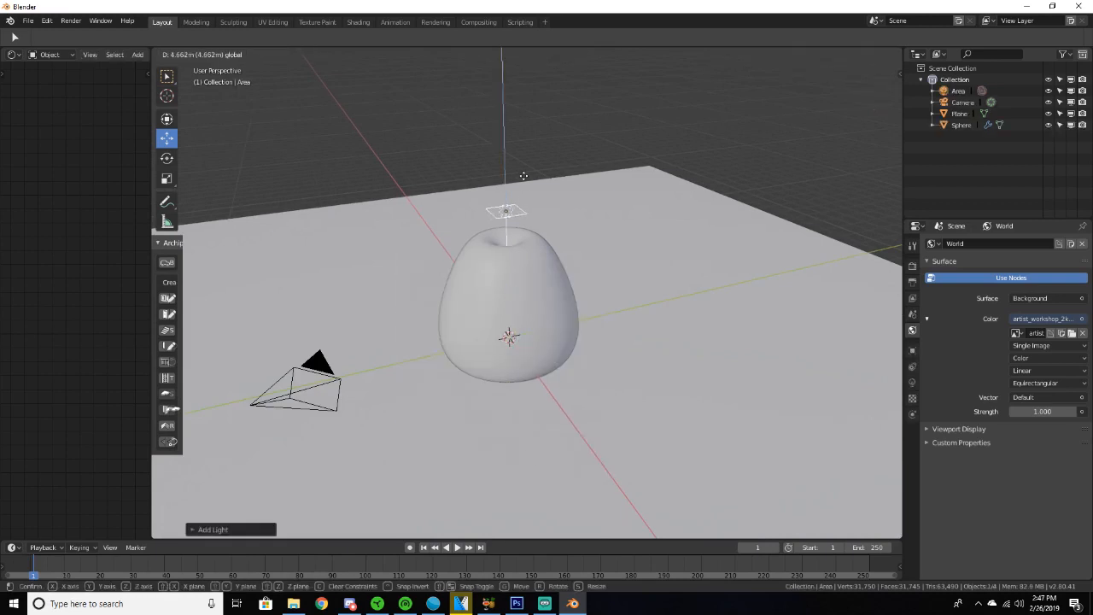
key(z)
click(543, 122)
Move the area light along Y to one side of the sphere and rotate it to aim at the sphere.
middle_drag(543, 122, 492, 155)
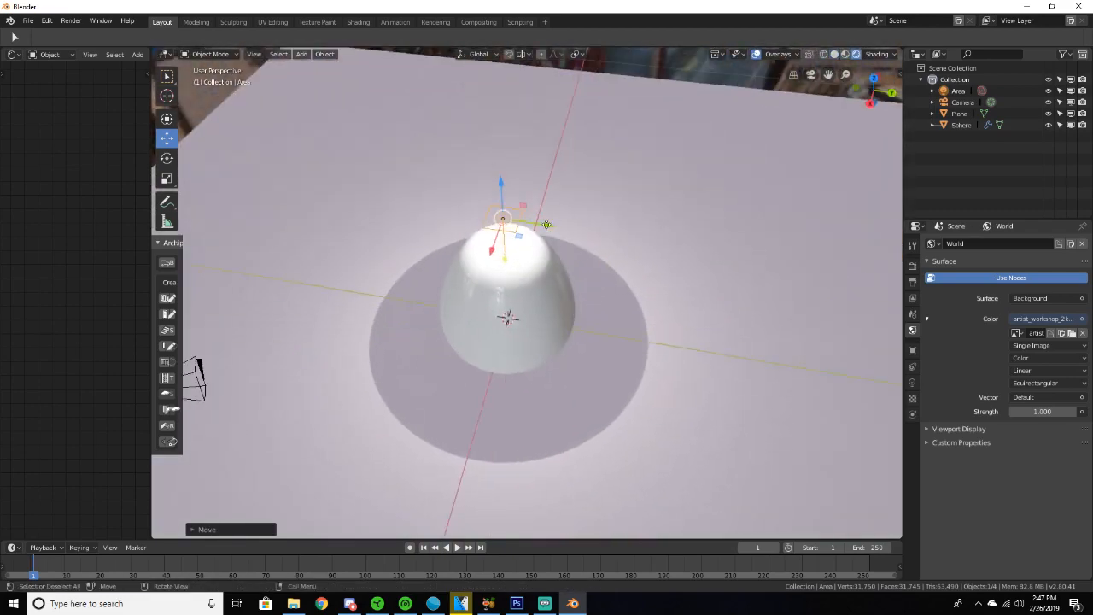
middle_drag(546, 224, 833, 268)
click(168, 159)
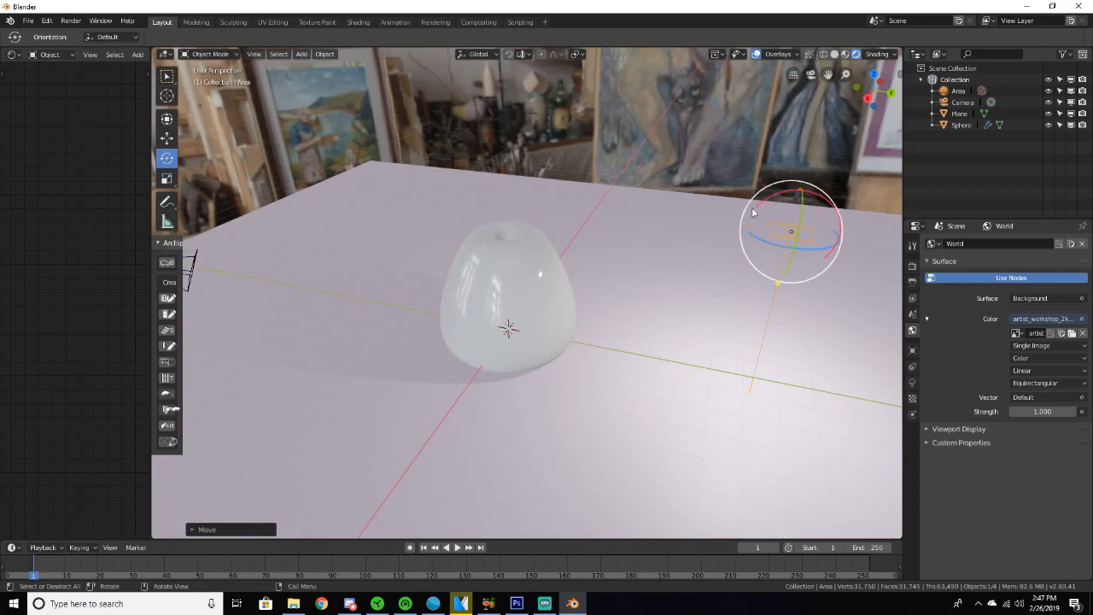
drag(813, 196, 212, 276)
middle_drag(539, 299, 405, 276)
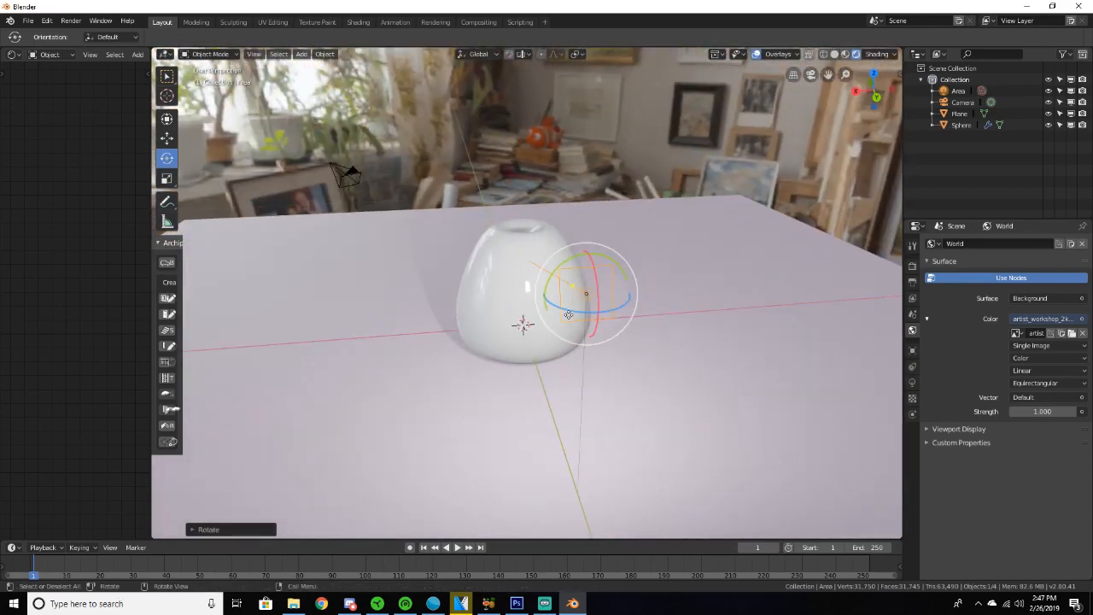
drag(554, 306, 332, 312)
Pull the aimed area light farther away from the sphere.
click(166, 138)
scroll(381, 330, down, 3)
drag(470, 301, 427, 328)
middle_drag(427, 328, 951, 377)
Tint the area light pale pink with RGB 1.000, 0.442, 0.912.
click(913, 382)
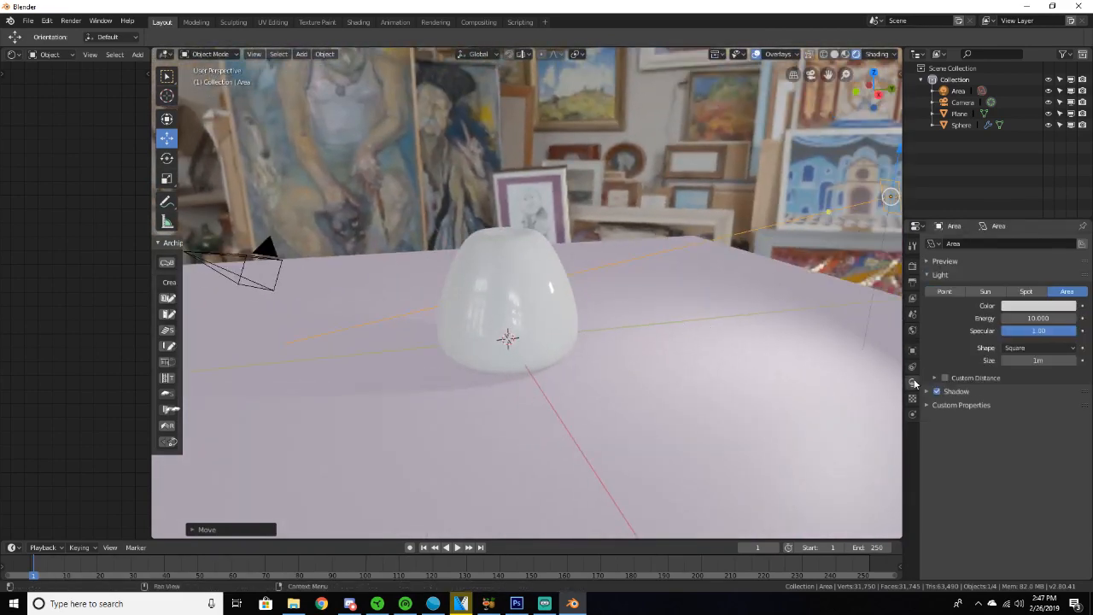
click(1024, 305)
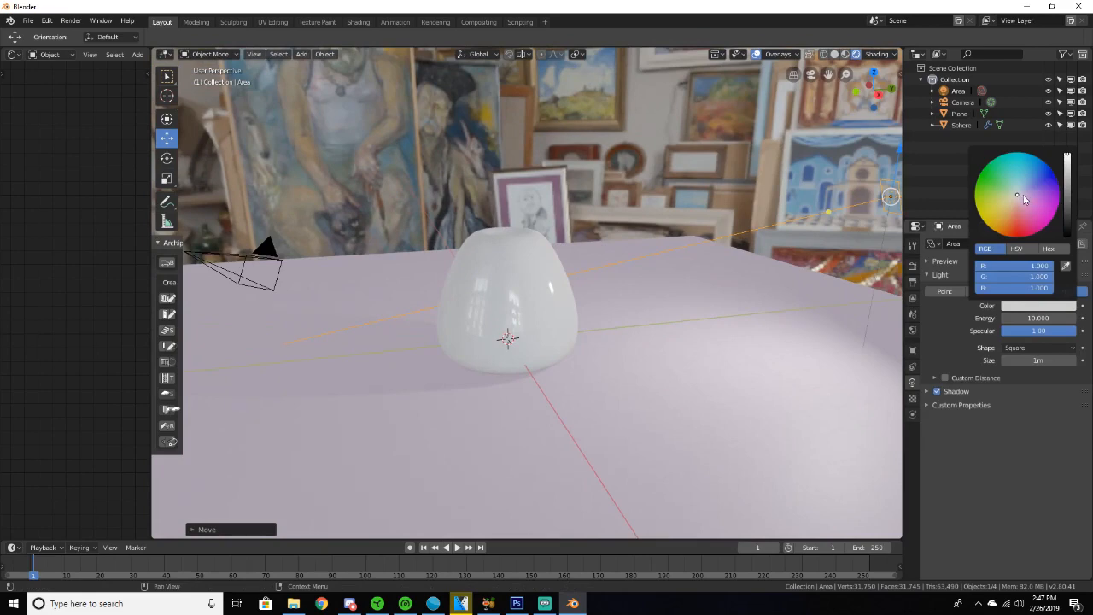
drag(1025, 198, 1027, 202)
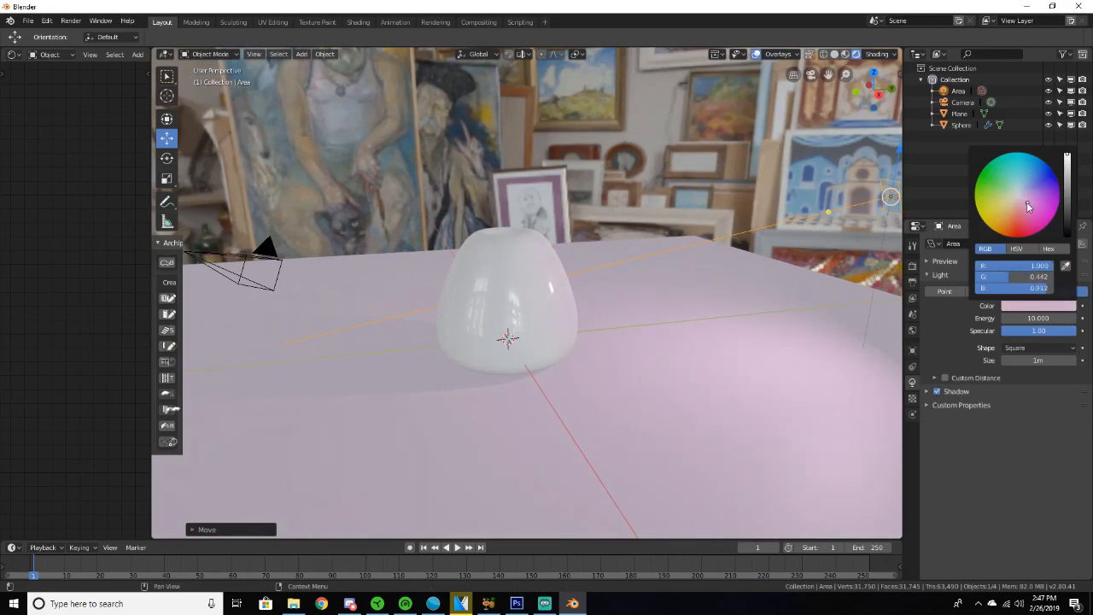
Duplicate the pink area light to the opposite side of the sphere and turn the copy to face the sphere.
middle_drag(628, 284, 593, 302)
key(shift+d)
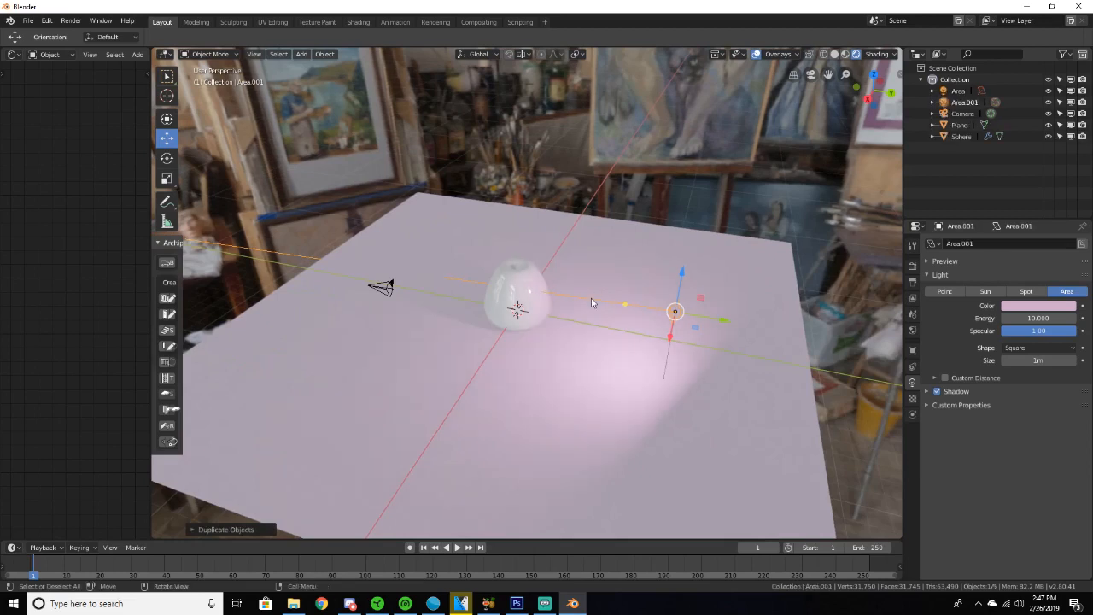
click(450, 290)
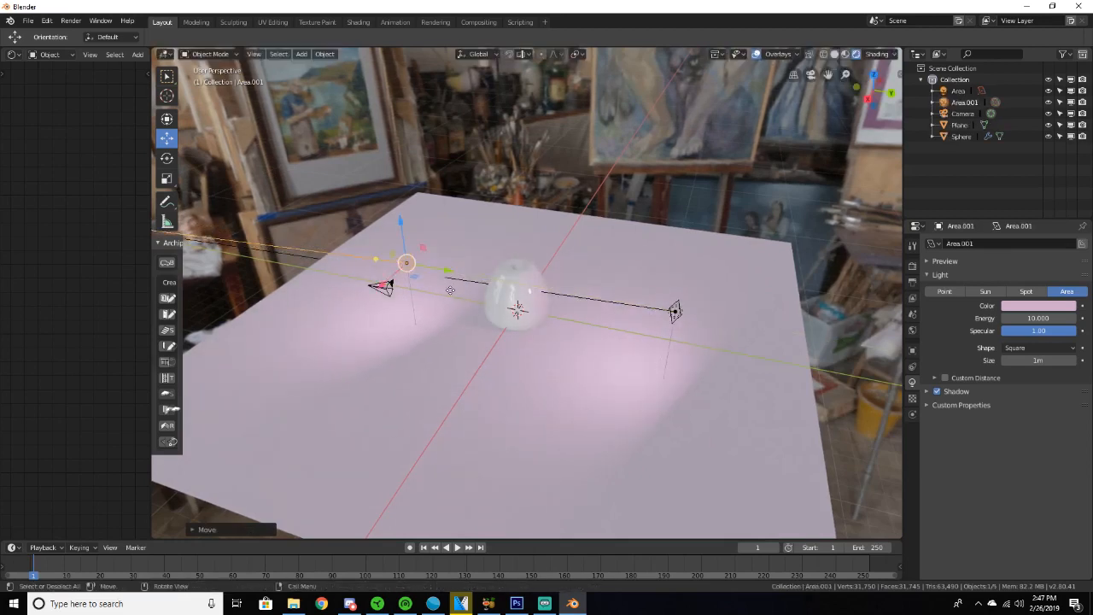
click(168, 159)
drag(410, 288, 74, 142)
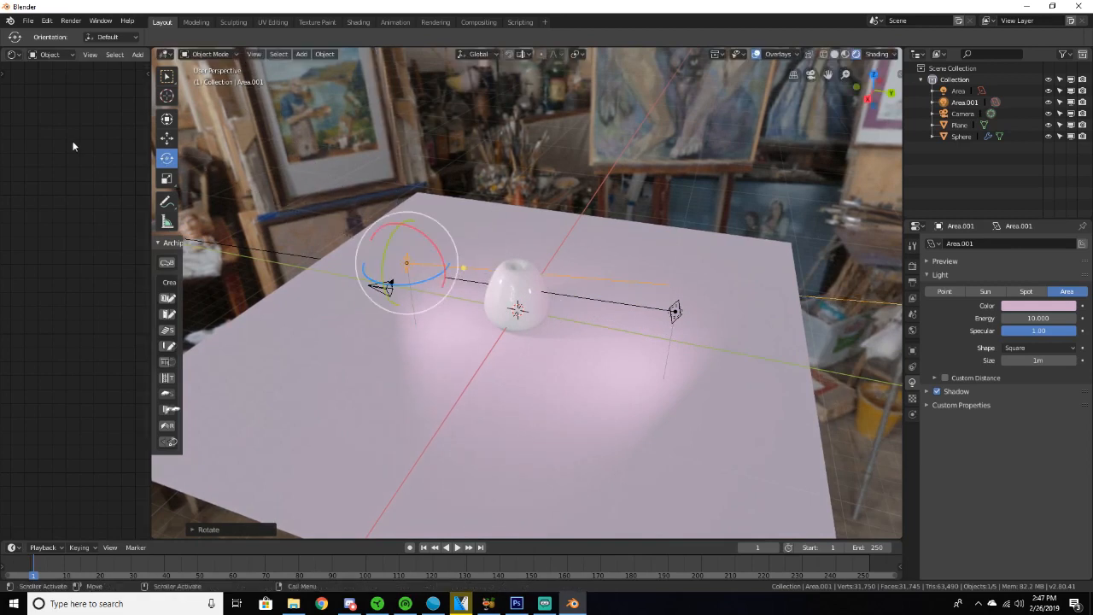
click(168, 138)
drag(429, 269, 347, 293)
Change the duplicated area light's color to a pale blue.
middle_drag(431, 307, 544, 278)
scroll(543, 278, up, 4)
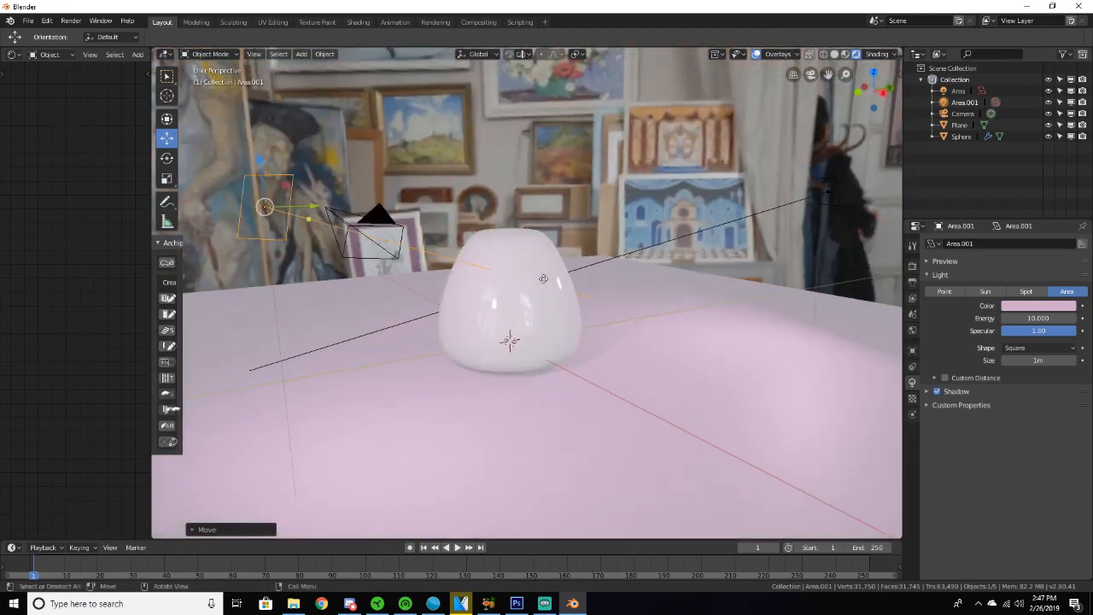
click(1045, 306)
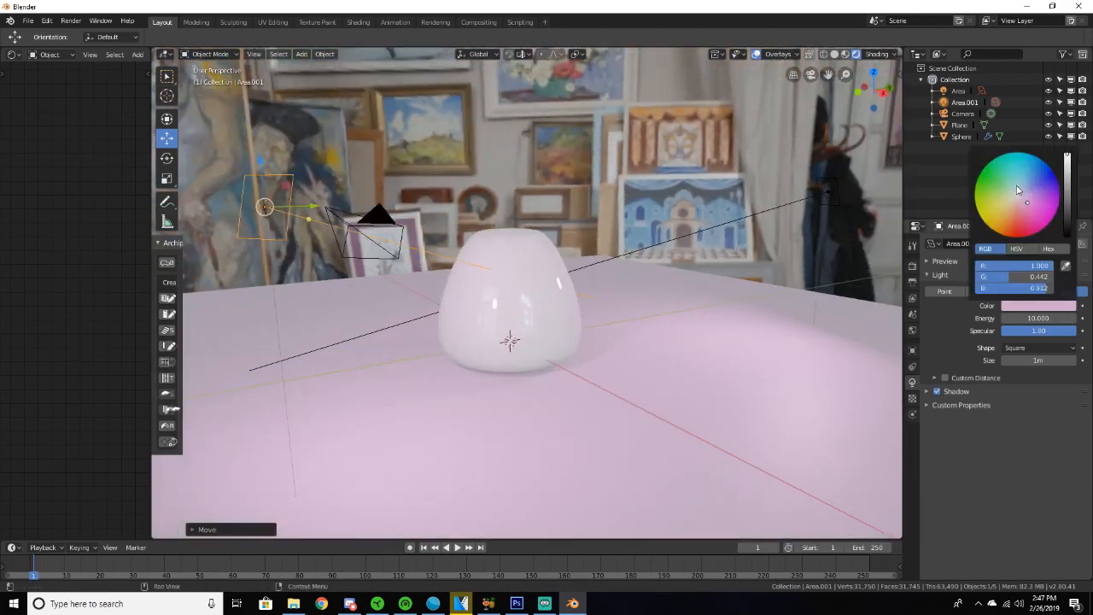
drag(1017, 190, 1019, 192)
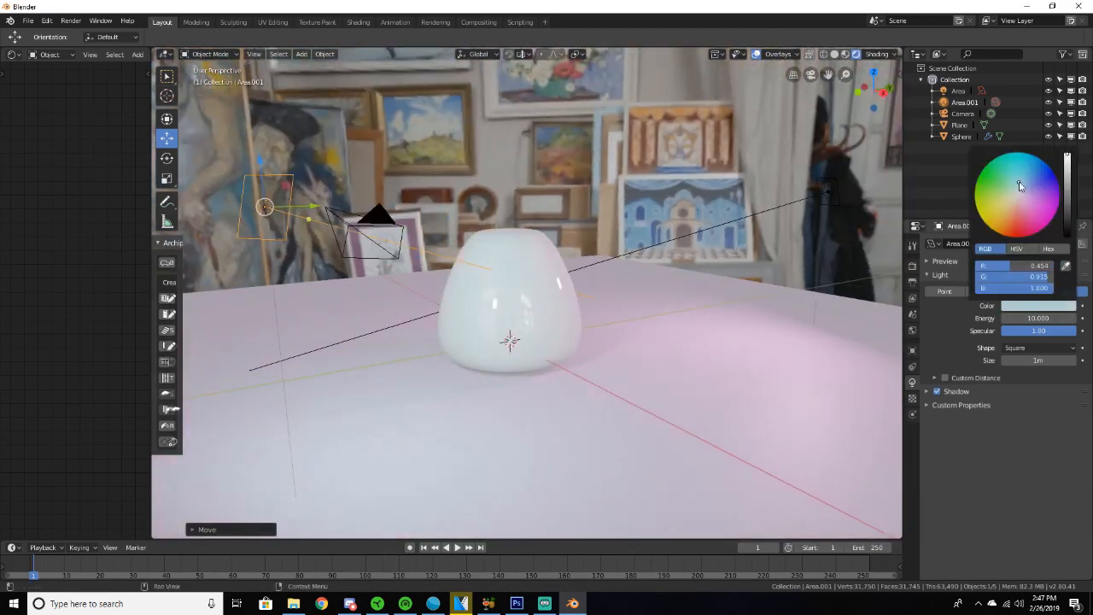
Examine how the pink and blue lights fall on the sphere and floor from several angles.
middle_drag(647, 267, 974, 246)
mouse_move(680, 274)
middle_down()
mouse_move(629, 273)
mouse_move(697, 253)
middle_up()
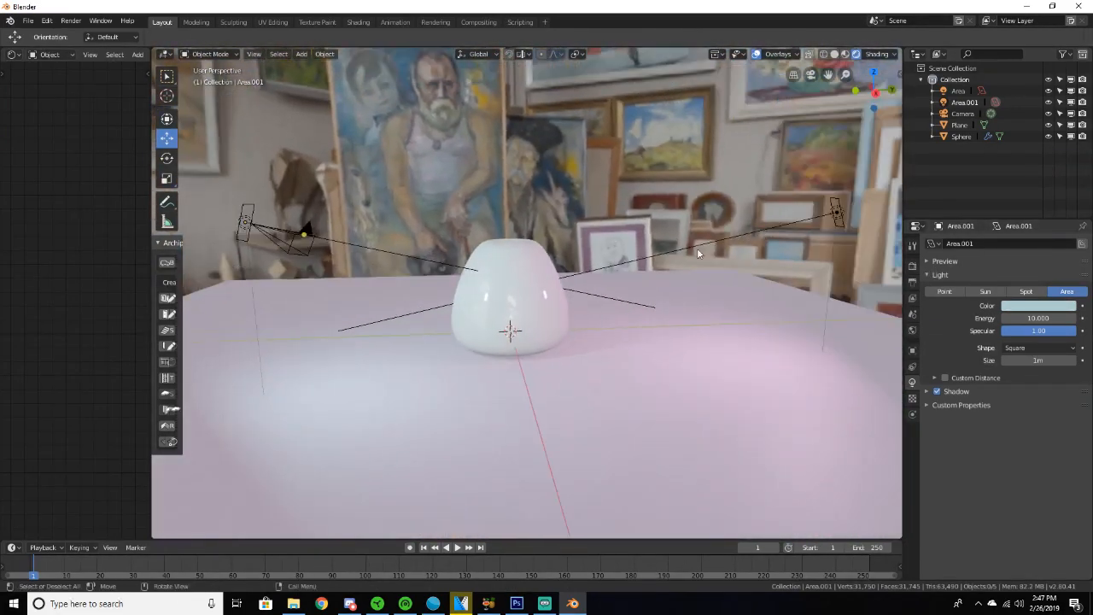
middle_drag(360, 275, 679, 331)
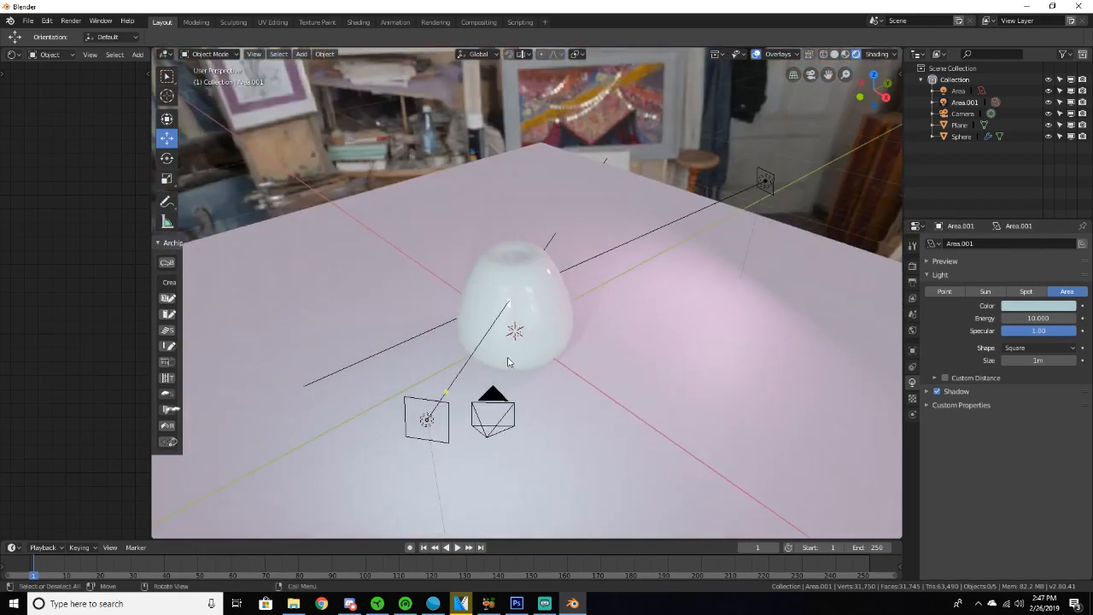
middle_drag(509, 362, 706, 329)
click(731, 398)
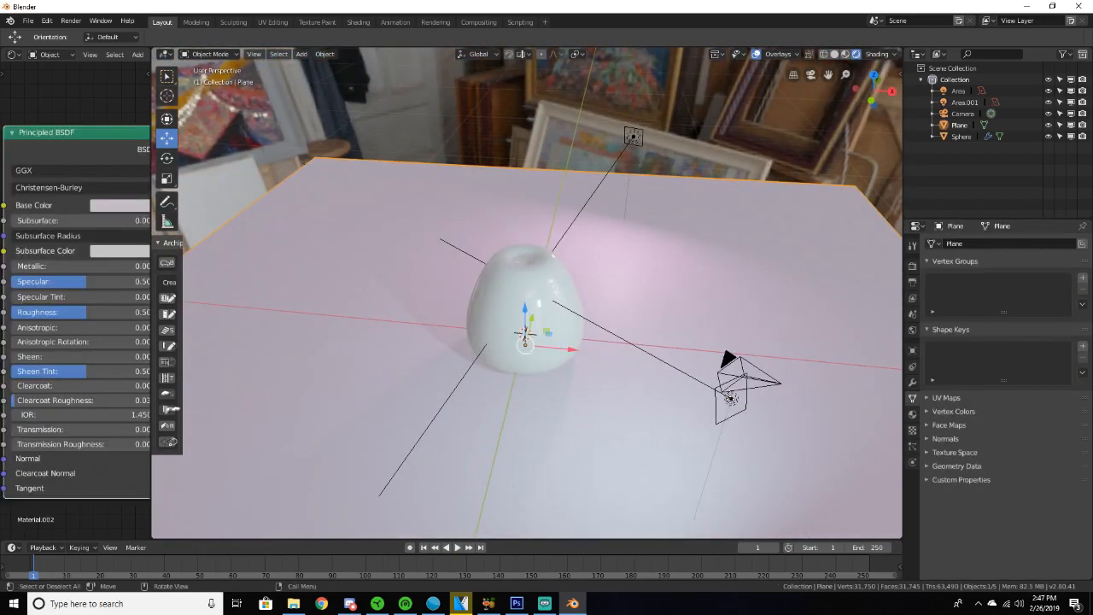
mouse_move(731, 398)
middle_down()
mouse_move(618, 419)
mouse_move(561, 245)
mouse_move(573, 252)
mouse_move(702, 207)
middle_up()
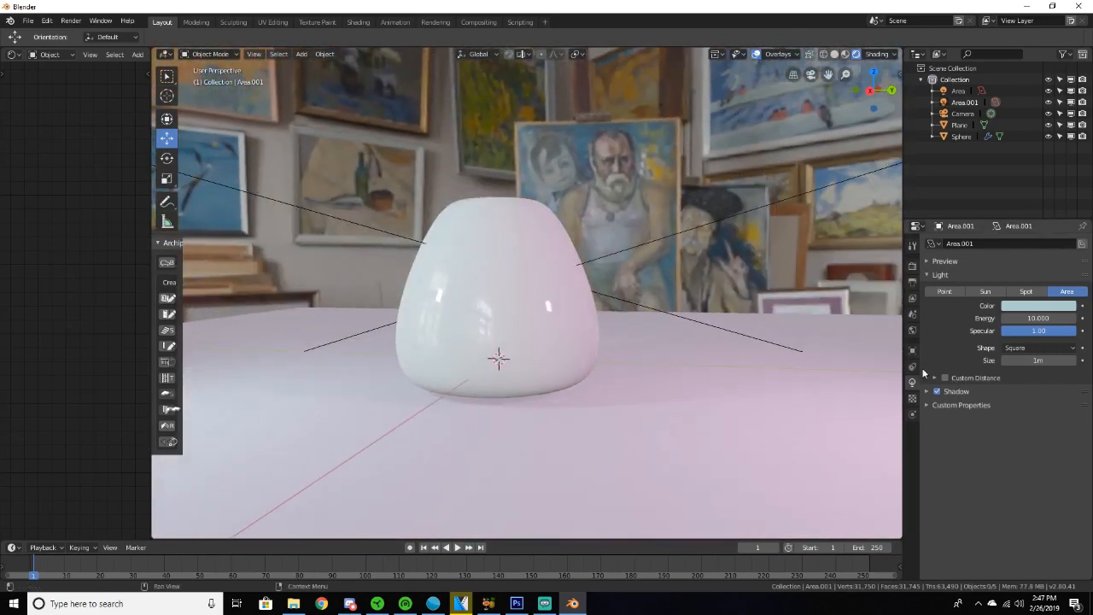
Try world background strengths of 0.3 and 0.1 to dim the HDR lighting.
click(911, 331)
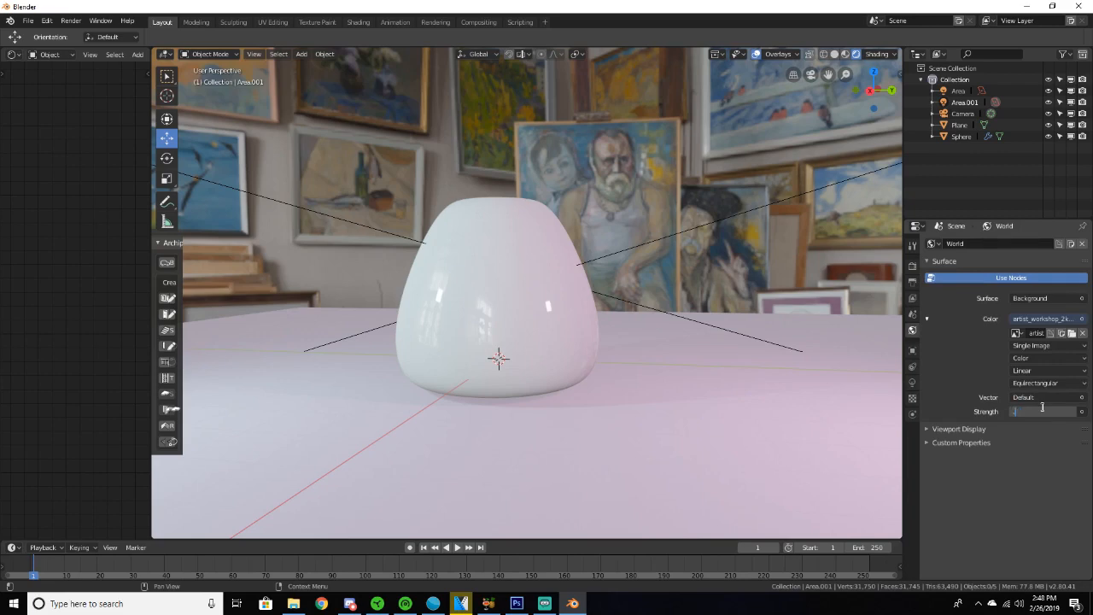
text(0.3)
key(Return)
middle_drag(884, 381, 957, 387)
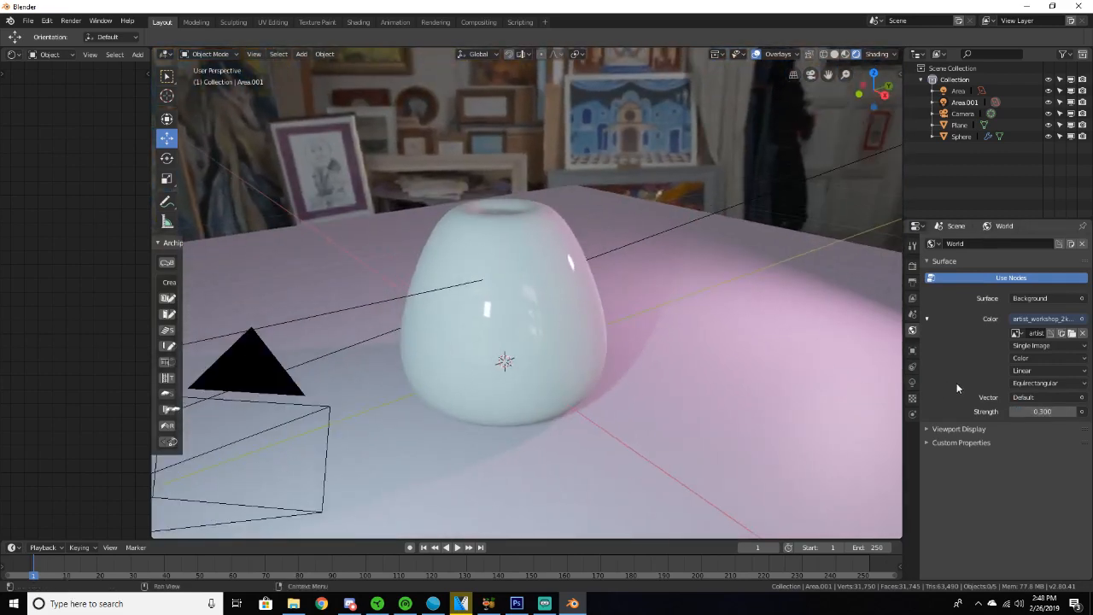
middle_drag(771, 427, 870, 416)
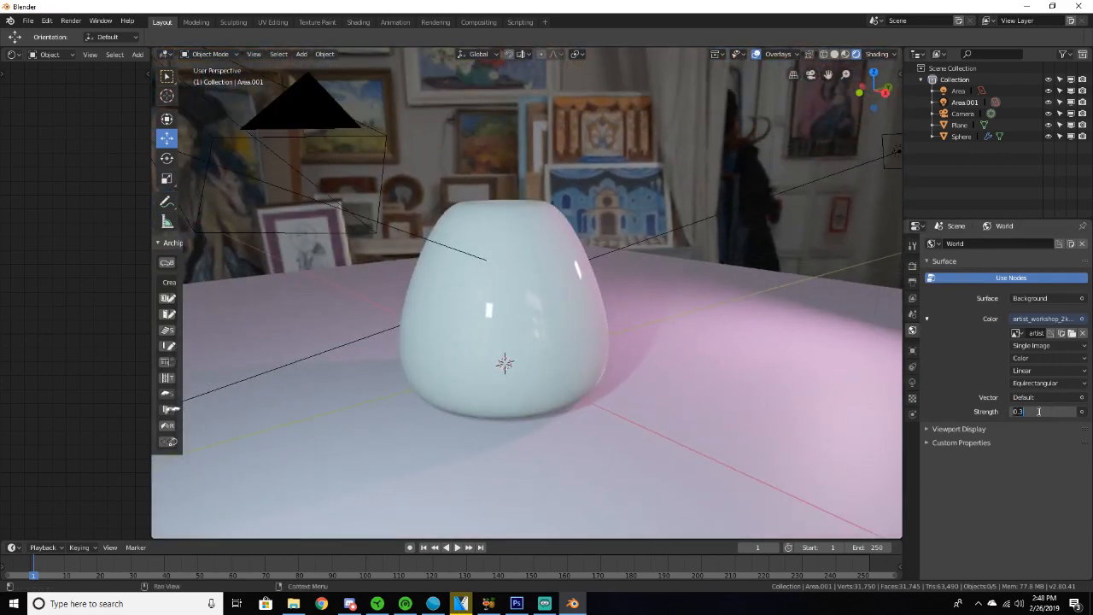
key(Return)
Set the world background strength to 0.2 and check the lighting on the sphere.
middle_drag(854, 376, 229, 357)
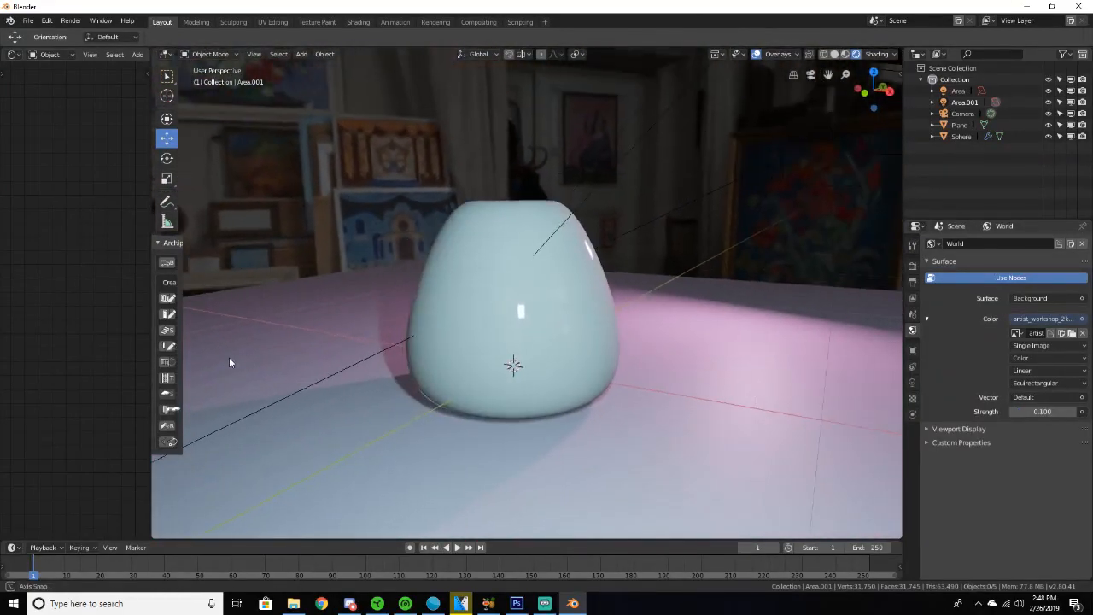
scroll(229, 357, down, 4)
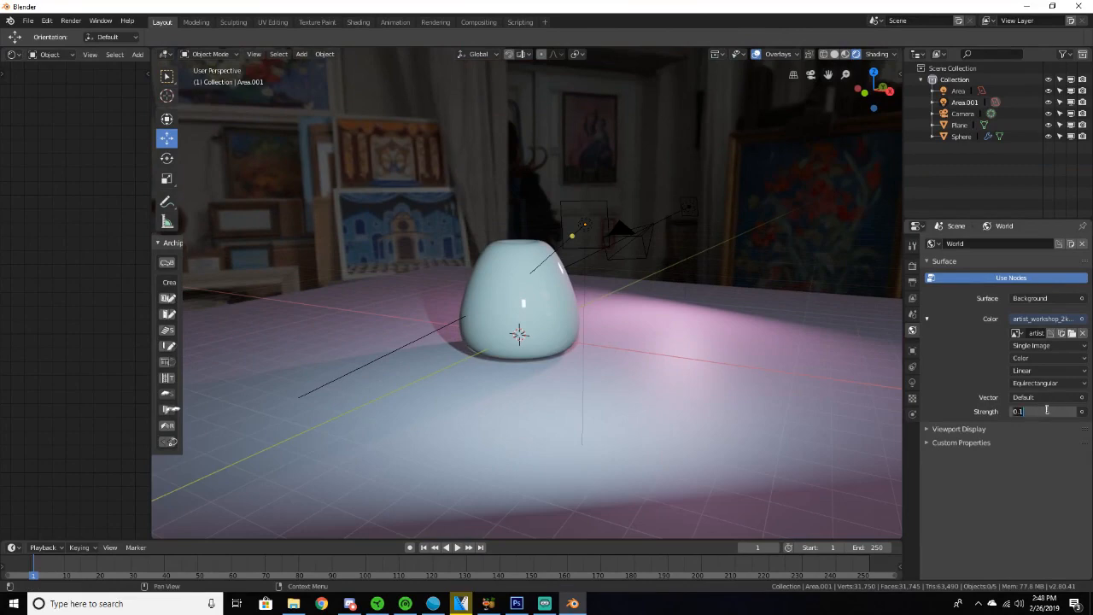
text(1)
key(Return)
scroll(670, 363, up, 4)
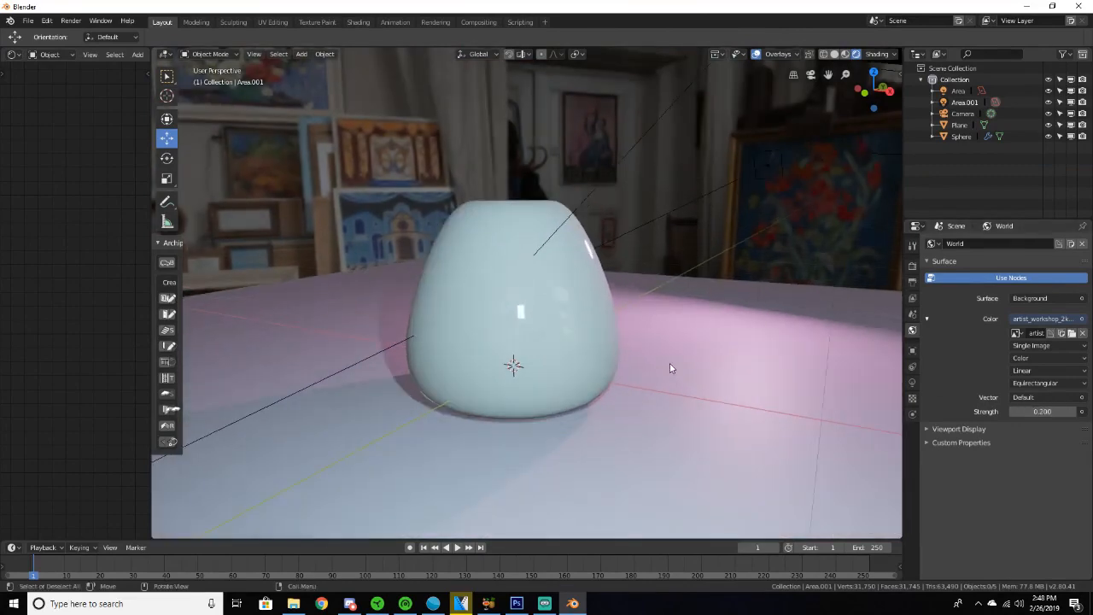
Duplicate the floor plane and rotate the copy 90° about the X axis.
middle_drag(670, 363, 595, 379)
click(595, 380)
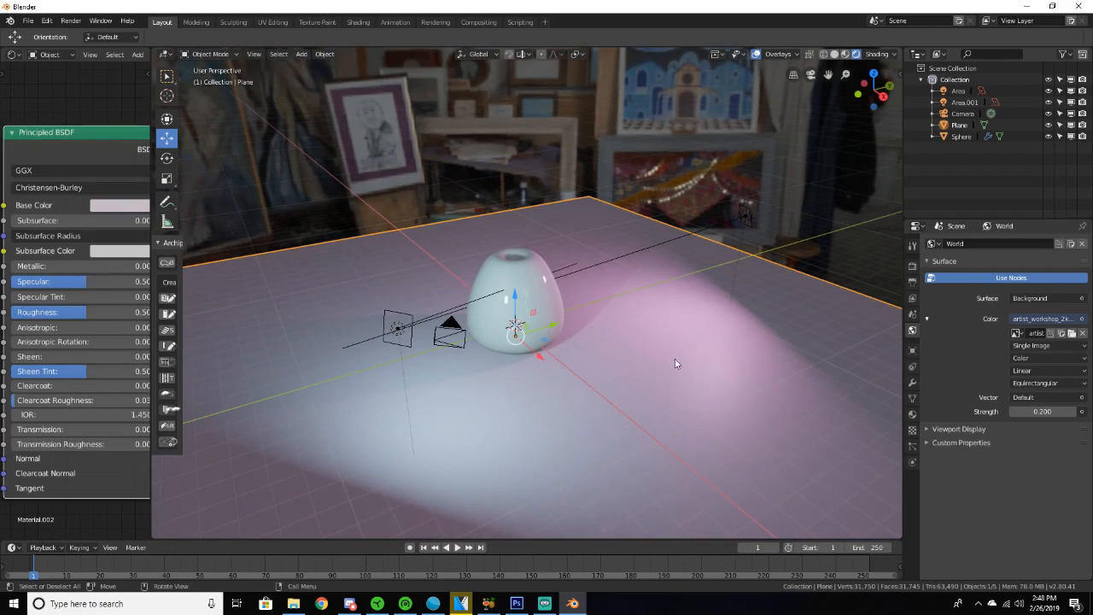
key(shift+d)
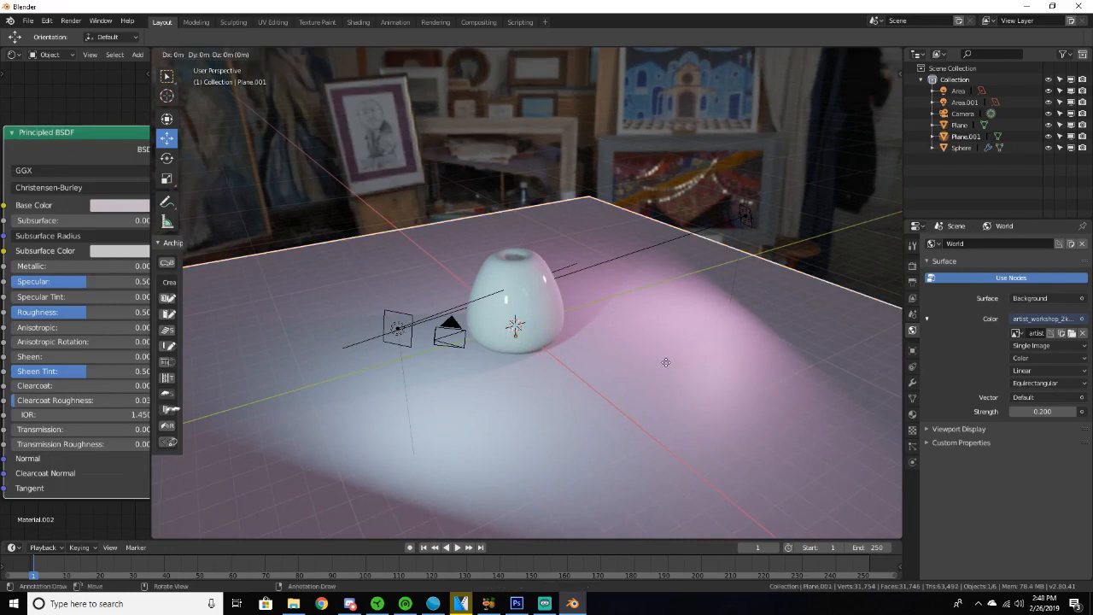
key(r)
key(x)
key(9)
key(0)
key(Return)
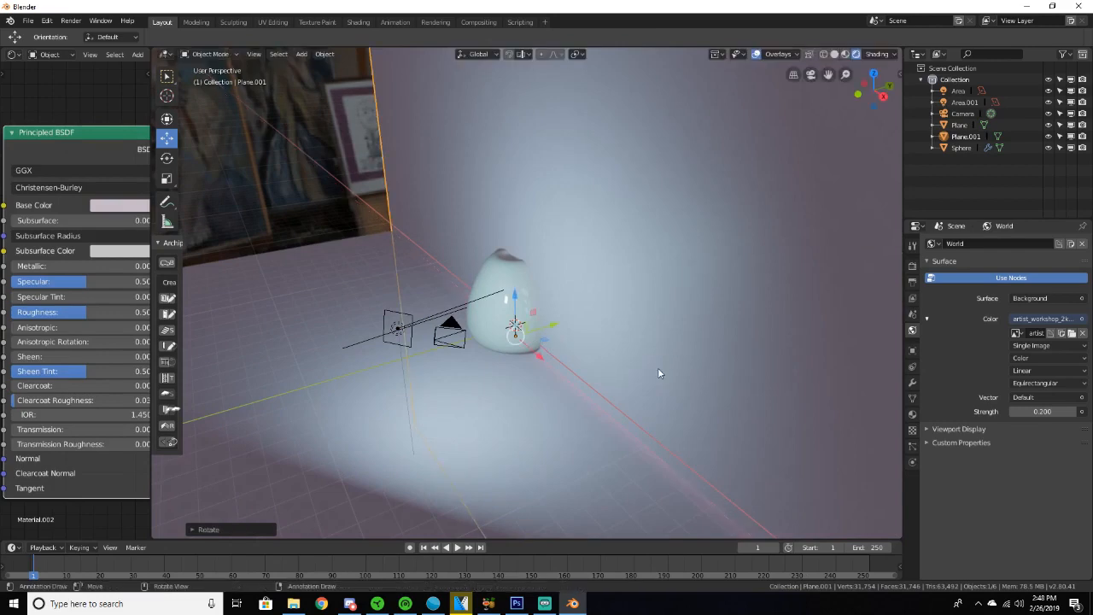
Move the upright plane along Y past the pink light to form a side wall.
key(g)
key(y)
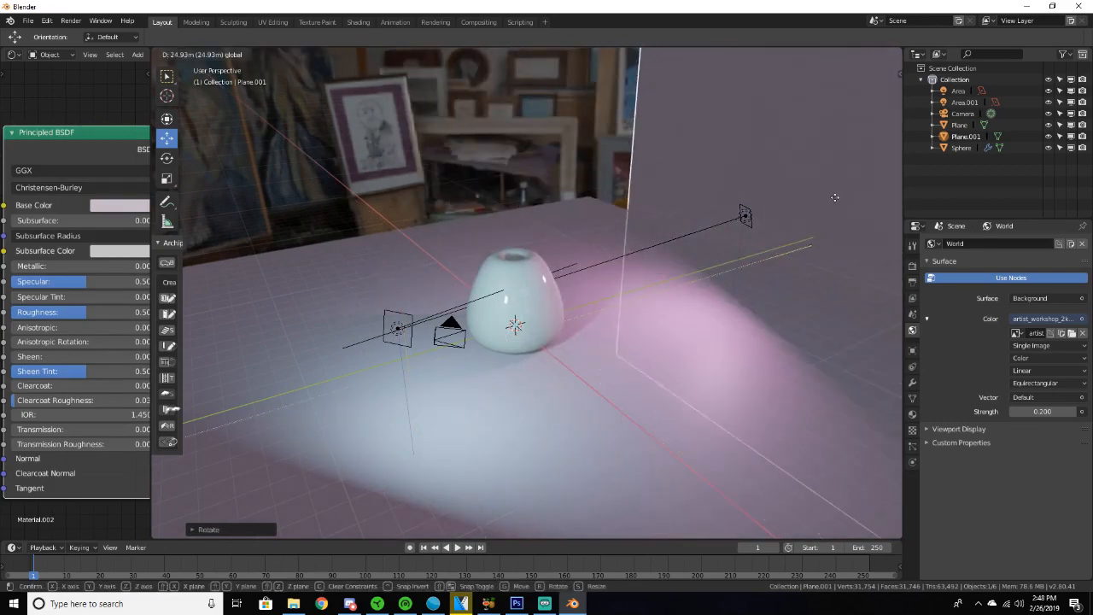
click(743, 249)
Duplicate the side wall and rotate the copy 90° about the Z axis.
middle_drag(743, 249, 745, 244)
key(shift+d)
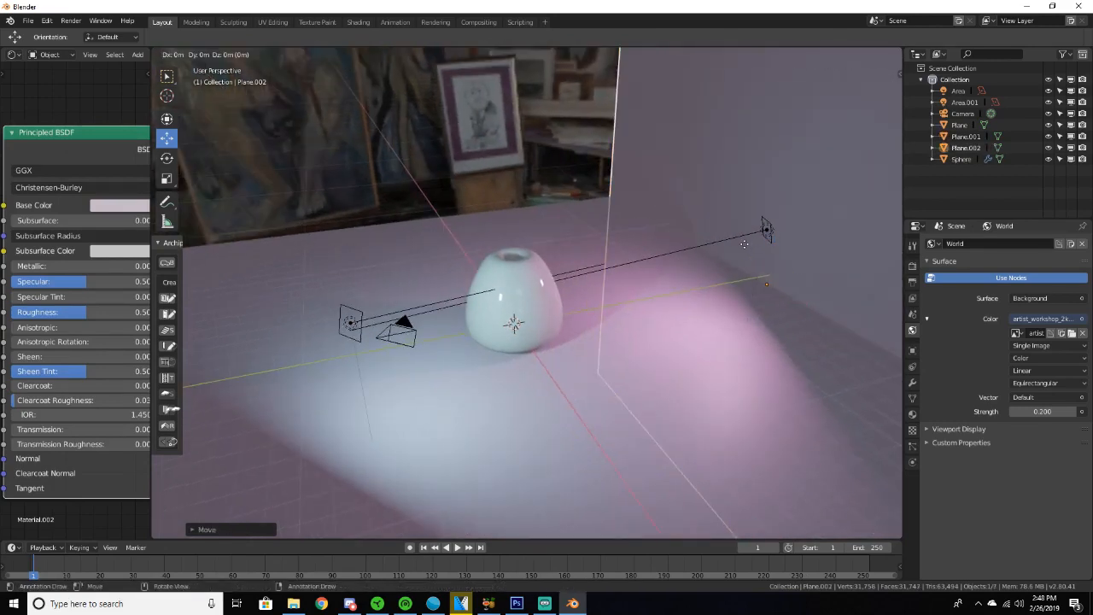
key(r)
key(z)
key(9)
key(0)
key(Return)
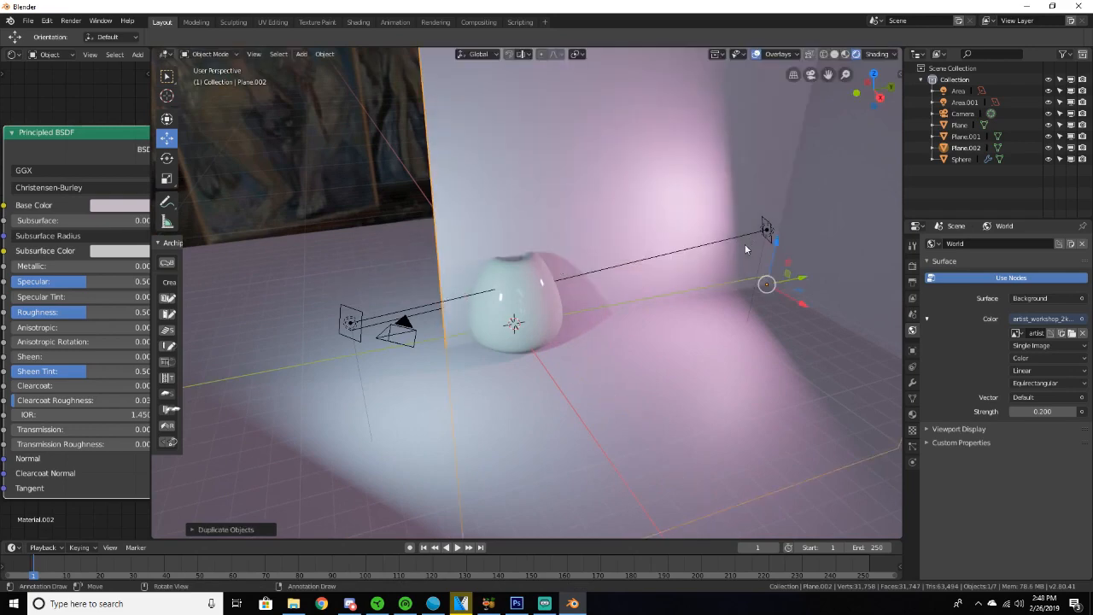
Slide the second wall along Y to the floor's middle and place it behind the sphere at a distance.
key(g)
key(y)
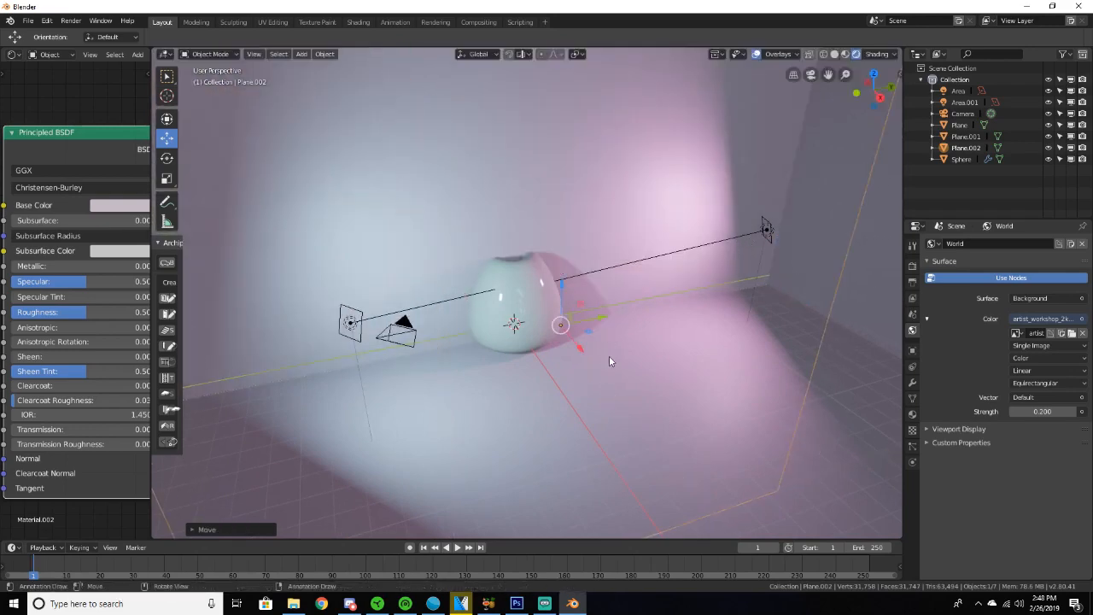
click(486, 256)
Check the two walls and widen the Shader Editor to show the wall material's nodes.
middle_drag(485, 255, 220, 118)
scroll(538, 229, up, 4)
scroll(531, 235, down, 5)
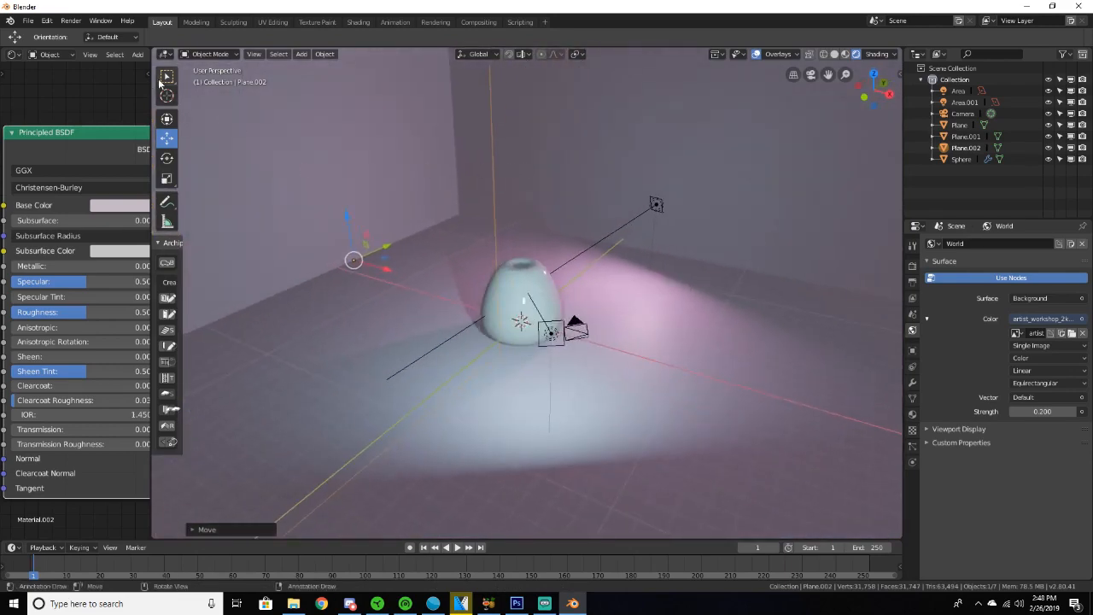
drag(150, 89, 378, 93)
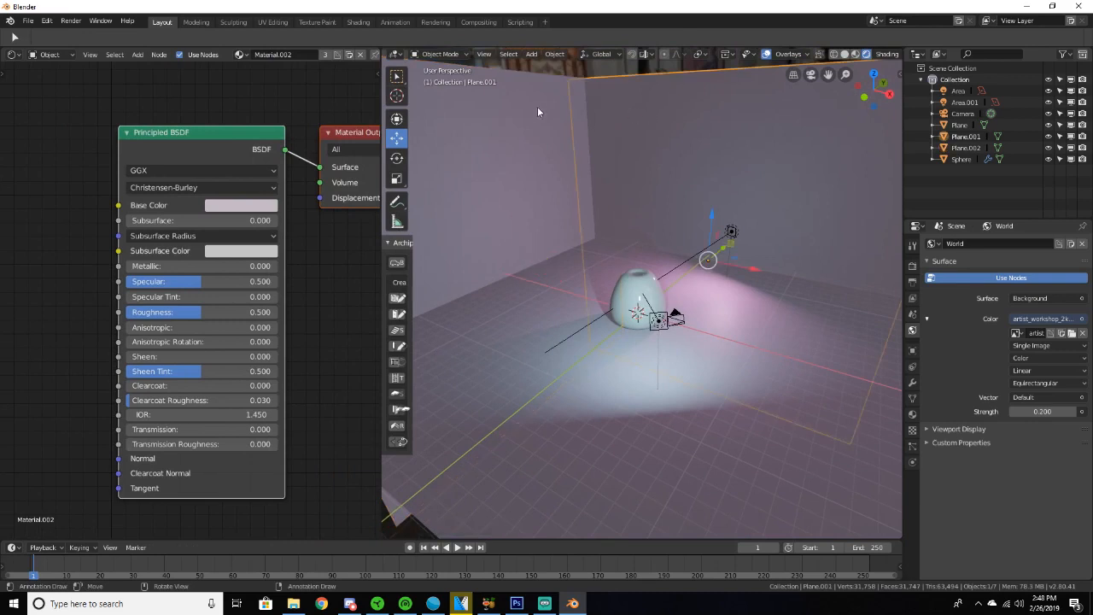
Make the second wall's material a separate copy and set its base colour to dark blue-grey (R 0.161, G 0.226, B 0.251).
click(349, 56)
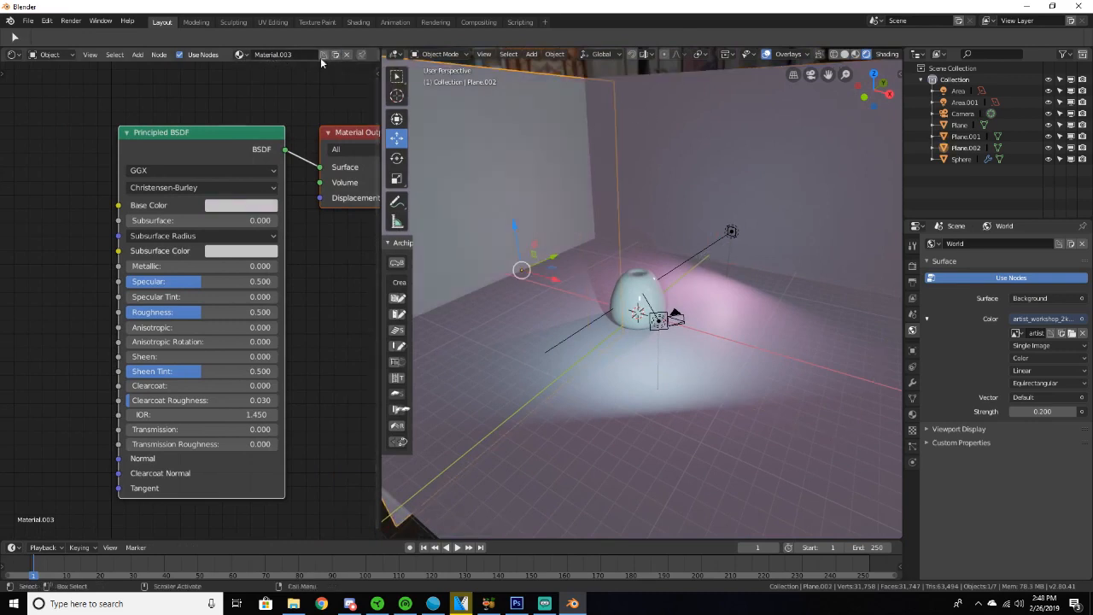
click(244, 205)
click(260, 255)
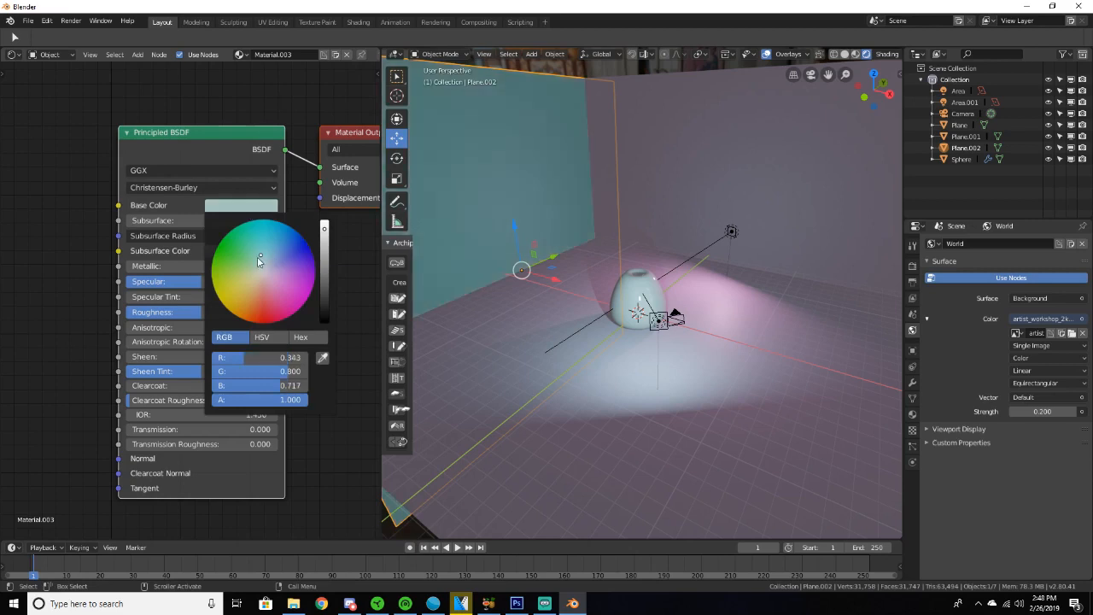
click(324, 262)
click(325, 268)
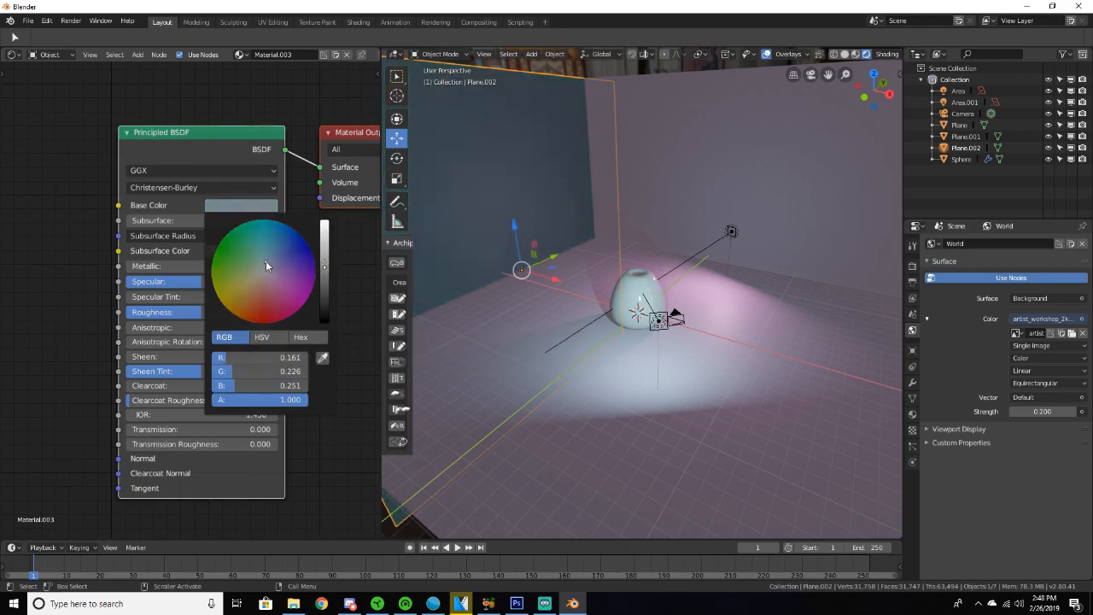
Assign Material.003 to the side wall beside the pink light.
click(714, 189)
click(239, 56)
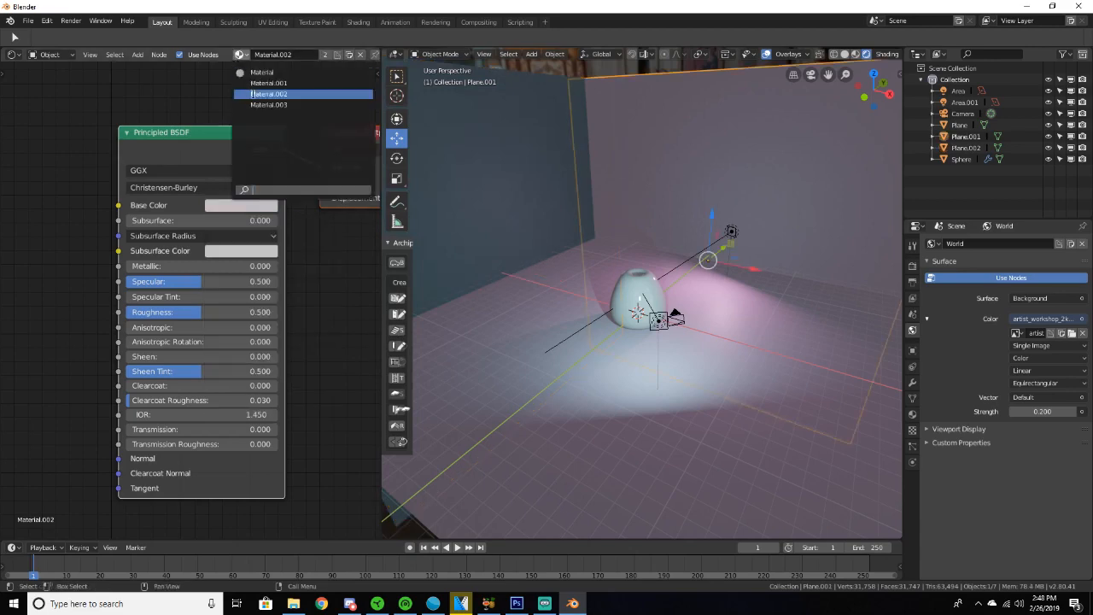
click(265, 105)
Brighten the base colour of Material.003 to pale blue (R 0.577, G 0.824, B 0.921).
scroll(671, 205, up, 6)
middle_drag(689, 206, 666, 197)
click(586, 132)
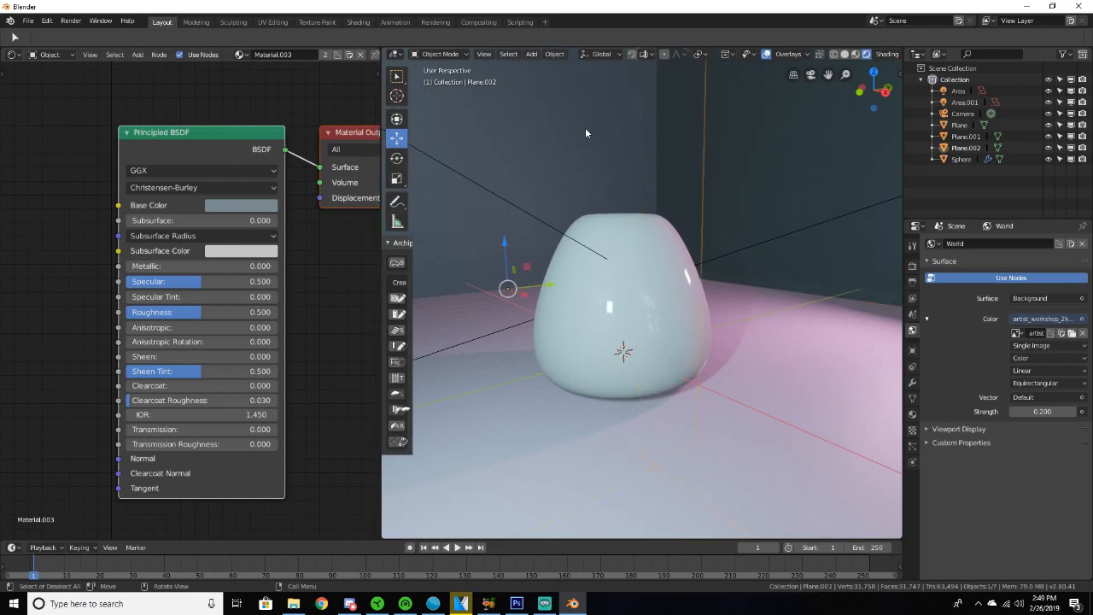
click(259, 207)
click(324, 253)
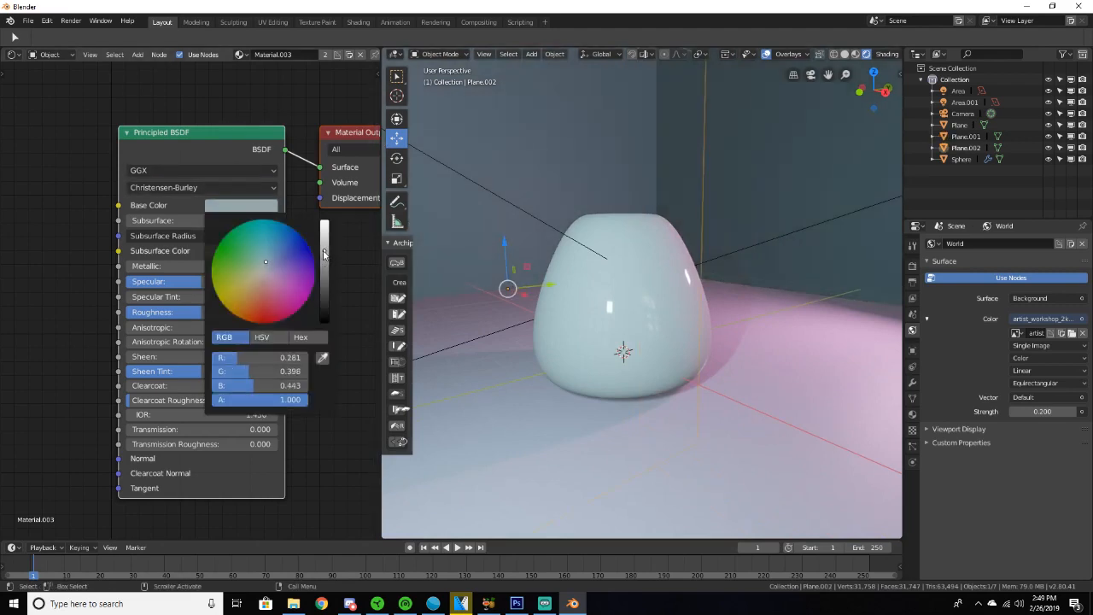
drag(323, 249, 324, 227)
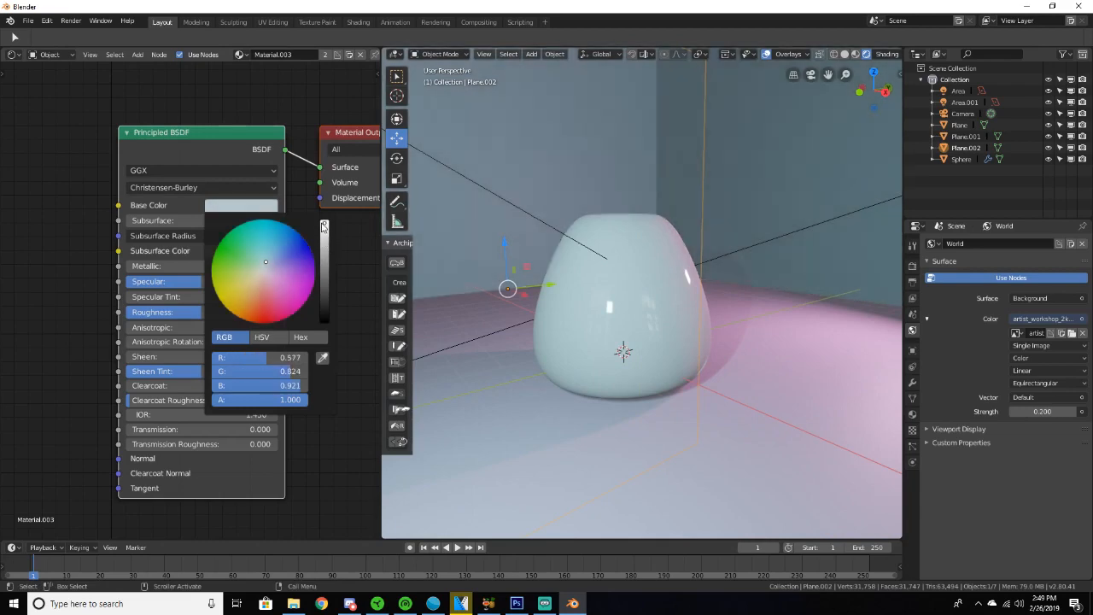
Switch both walls back to the pale pink Material.002.
middle_drag(691, 237, 524, 236)
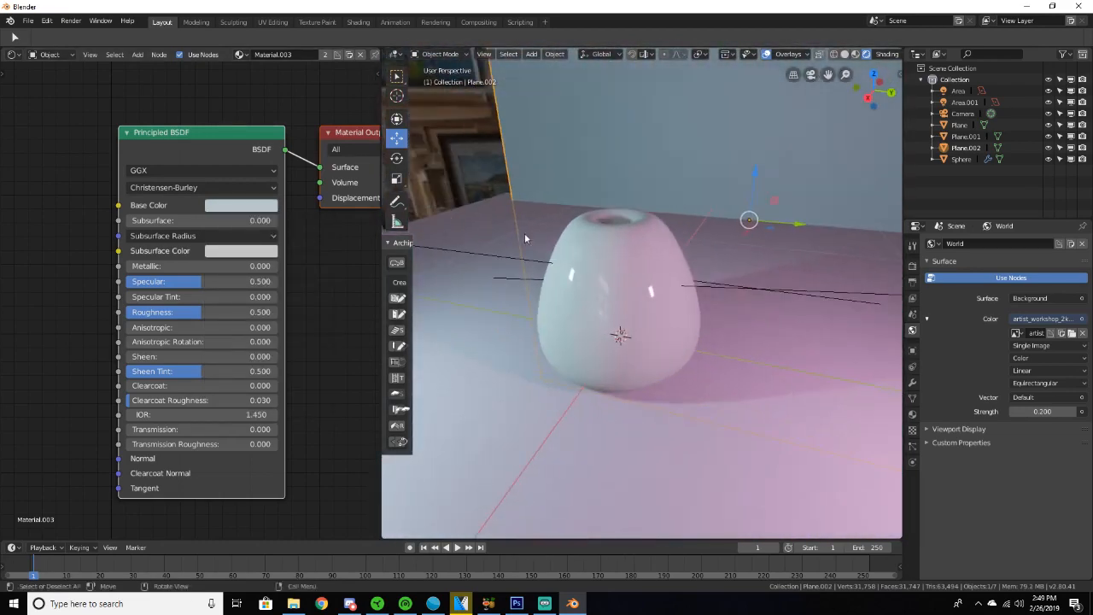
click(240, 55)
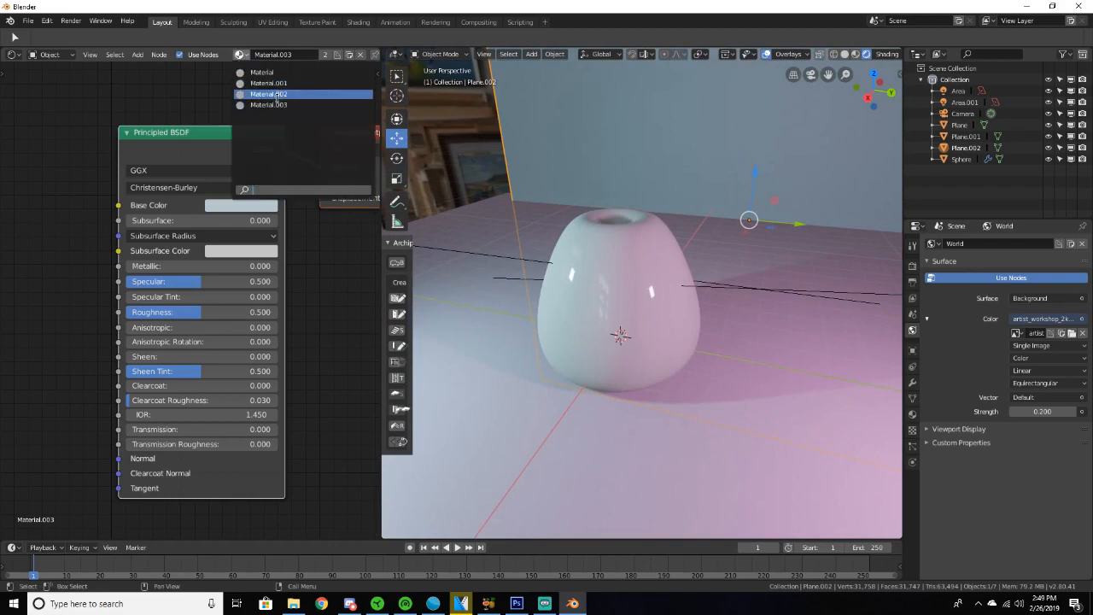
click(280, 97)
middle_drag(649, 205, 764, 186)
click(764, 185)
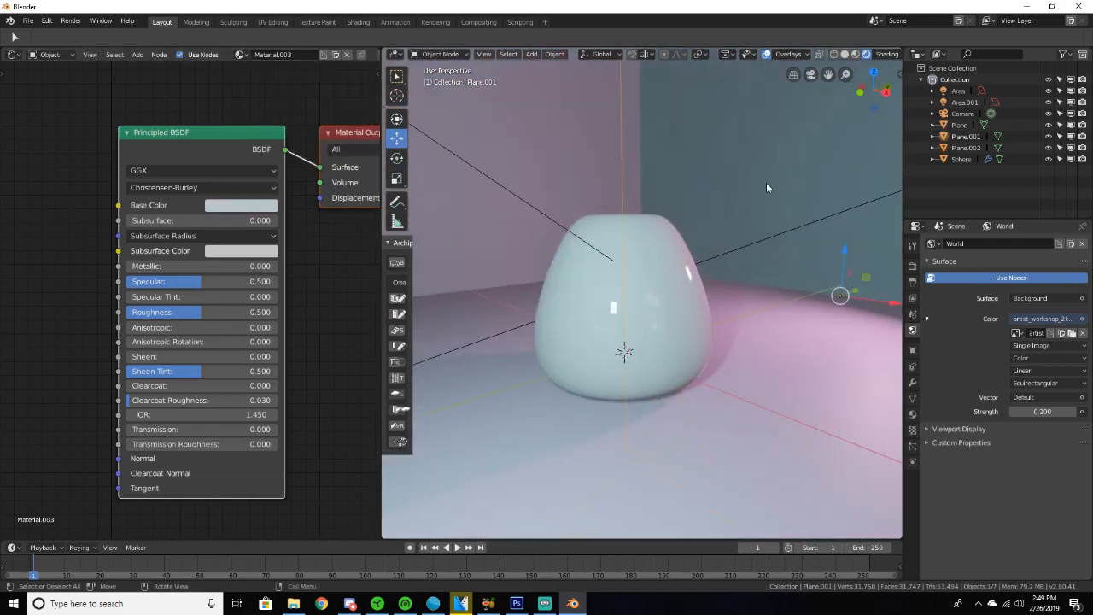
click(240, 54)
click(270, 95)
Deselect everything, examine the pink-walled room around the deformed sphere, and narrow the Shader Editor to widen the 3D viewport.
scroll(682, 252, down, 2)
key(alt+a)
middle_drag(682, 252, 538, 248)
scroll(693, 246, up, 2)
scroll(714, 295, down, 4)
scroll(793, 263, down, 3)
scroll(731, 258, up, 3)
scroll(683, 275, up, 4)
scroll(695, 276, down, 4)
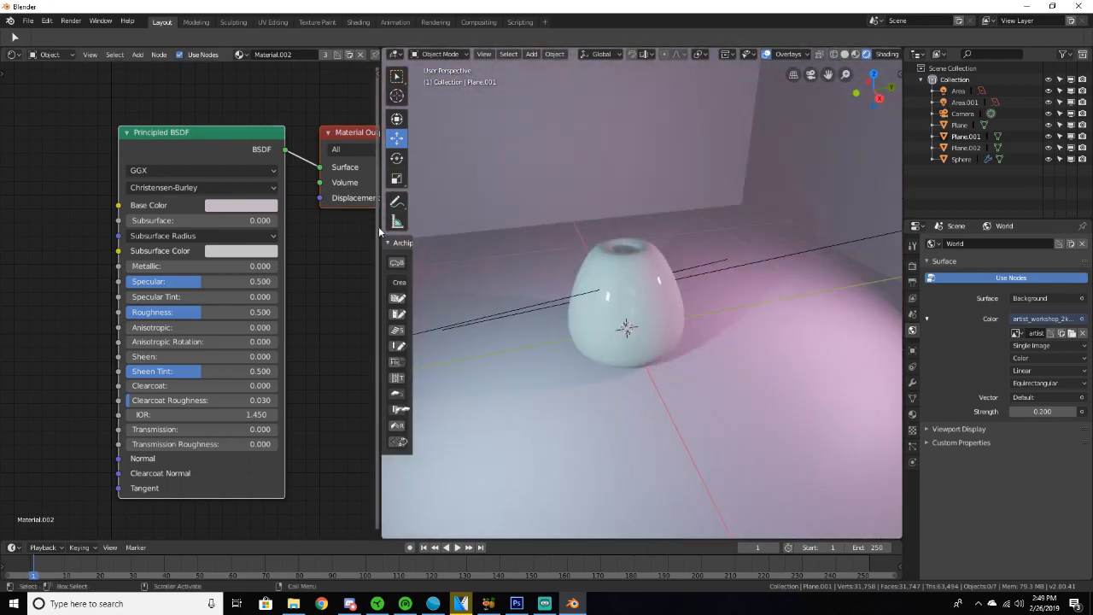
drag(384, 228, 232, 229)
middle_drag(597, 307, 654, 323)
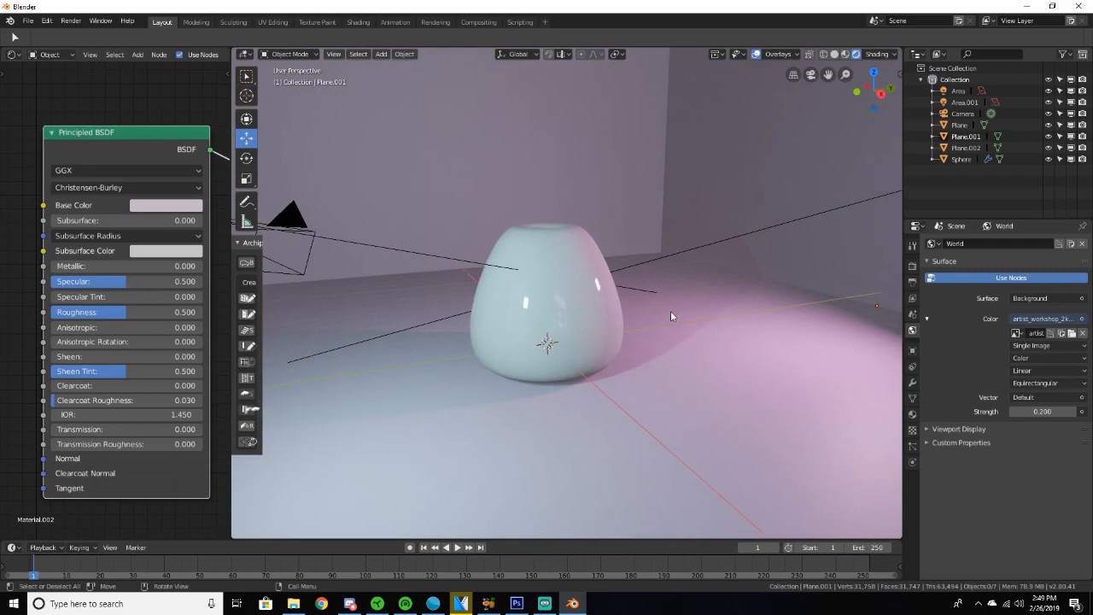
Add an ico sphere, move it in front of the large deformed sphere and scale it down to about 0.43.
key(shift+a)
mouse_move(646, 169)
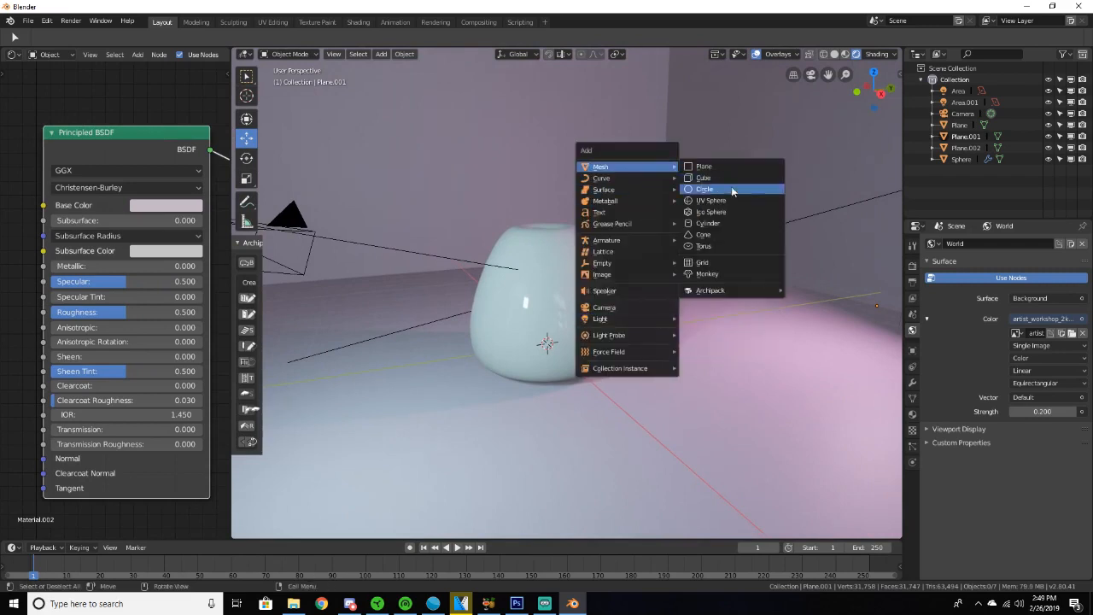
click(710, 212)
middle_drag(711, 211, 687, 240)
drag(564, 356, 606, 395)
key(s)
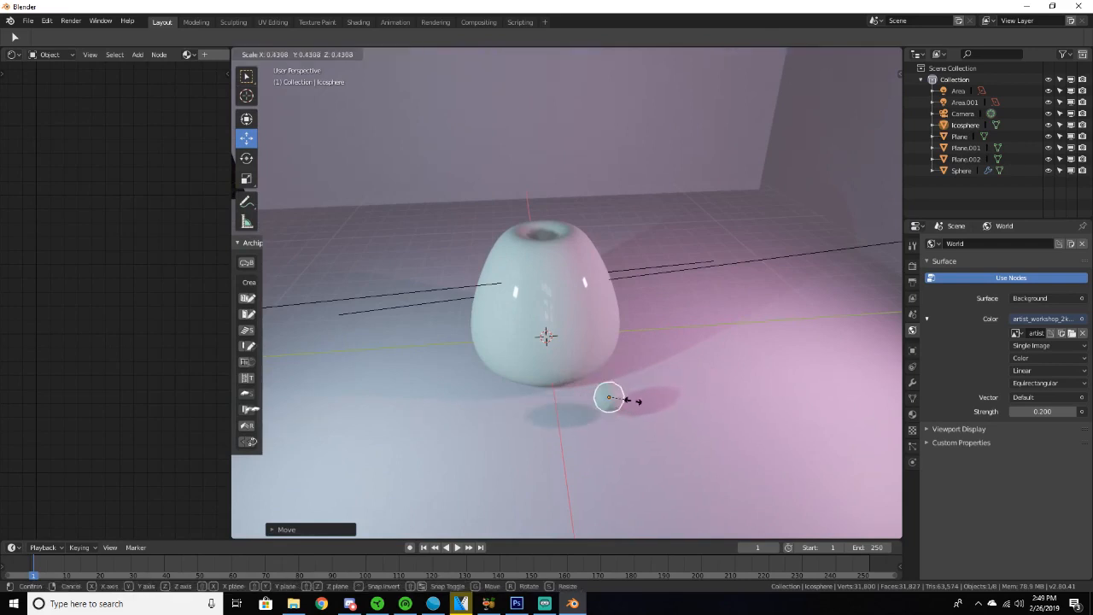
click(632, 400)
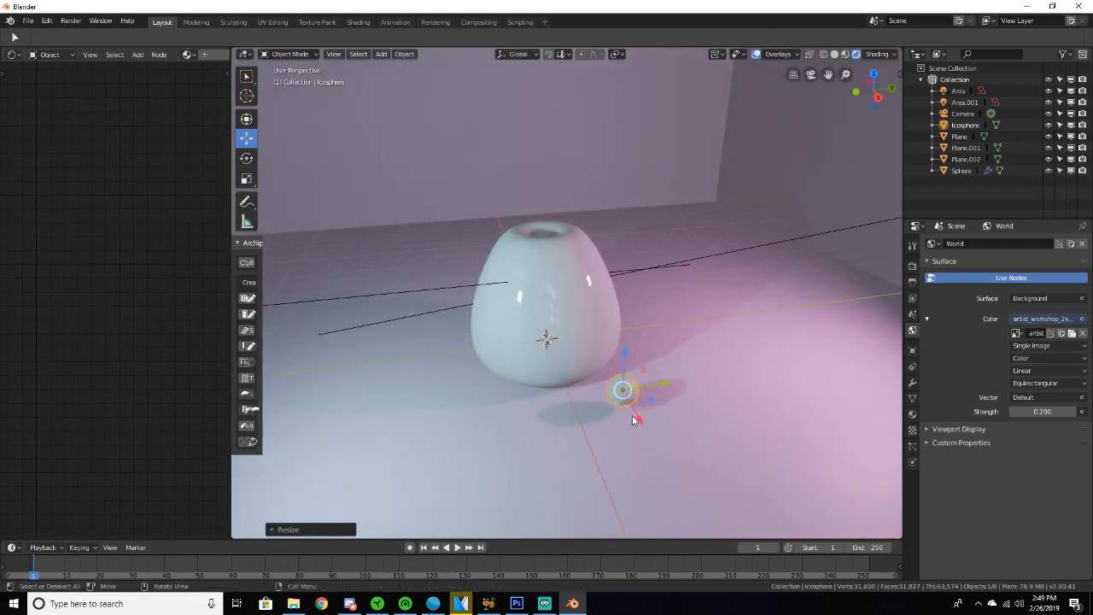
Position the small icosphere beside the large sphere and lower it about 0.29 m along Z onto the floor.
middle_drag(619, 403, 655, 381)
drag(656, 376, 675, 395)
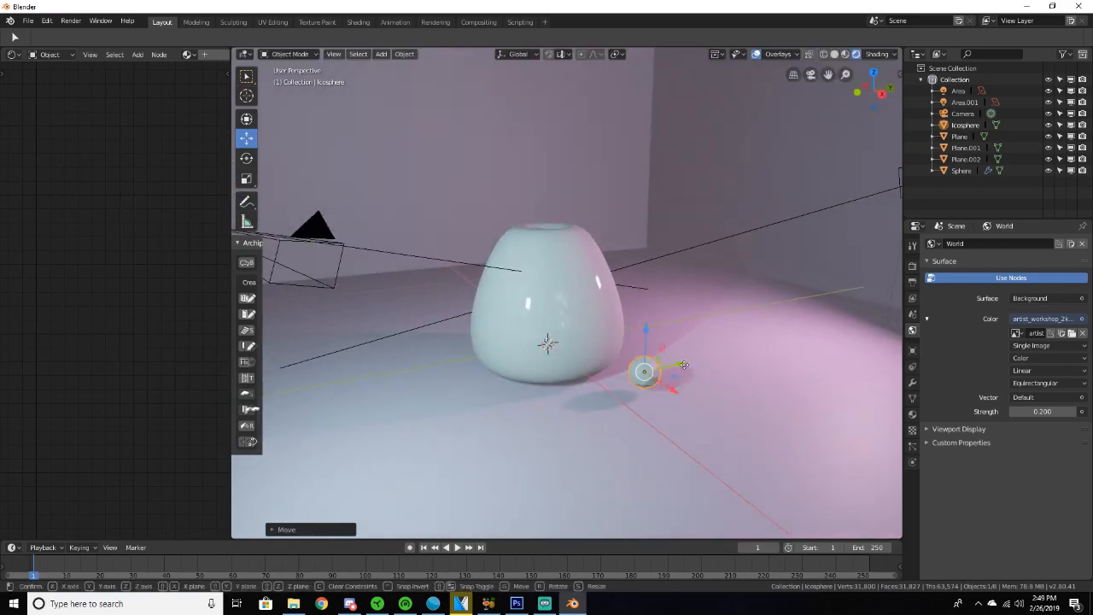
drag(655, 345, 654, 354)
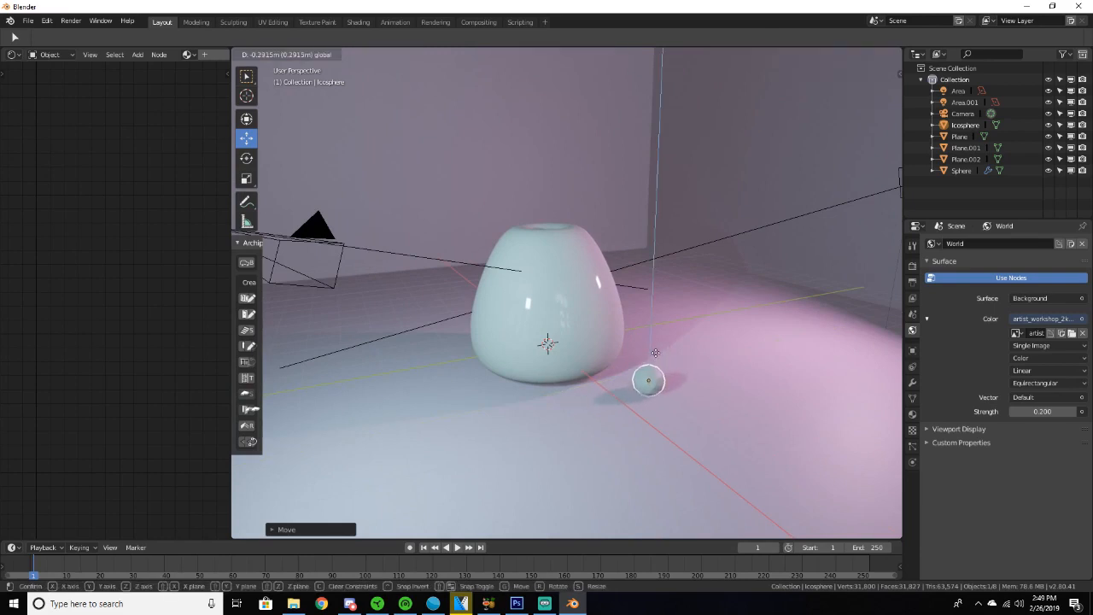
click(656, 351)
Assign Material.003 to the icosphere and set its base colour to pale blue (R 0.638, G 0.757, B 0.921).
click(187, 54)
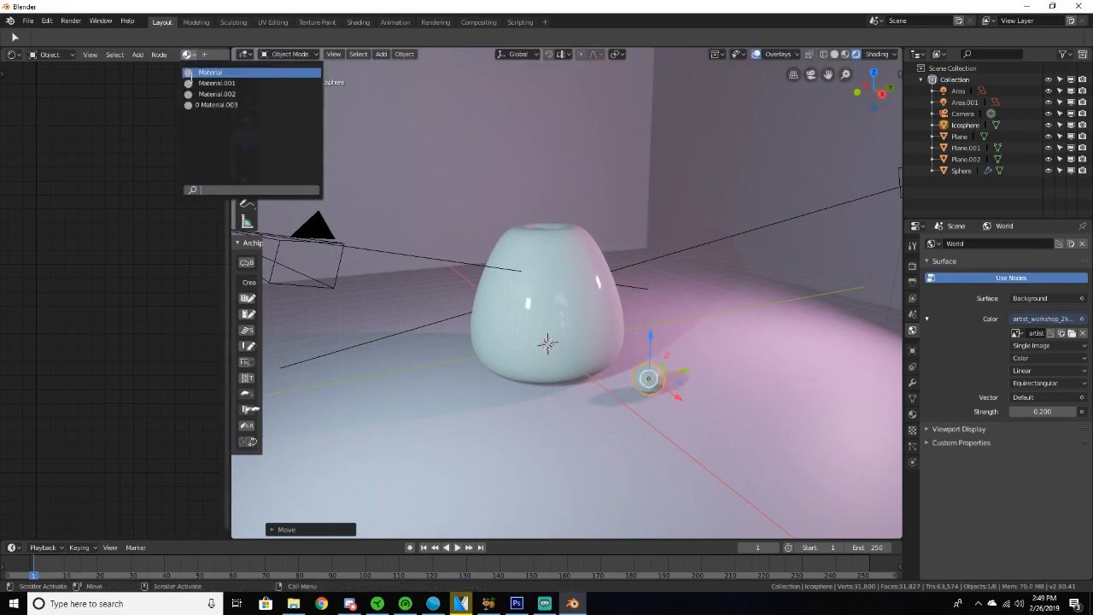
click(215, 104)
scroll(573, 324, up, 4)
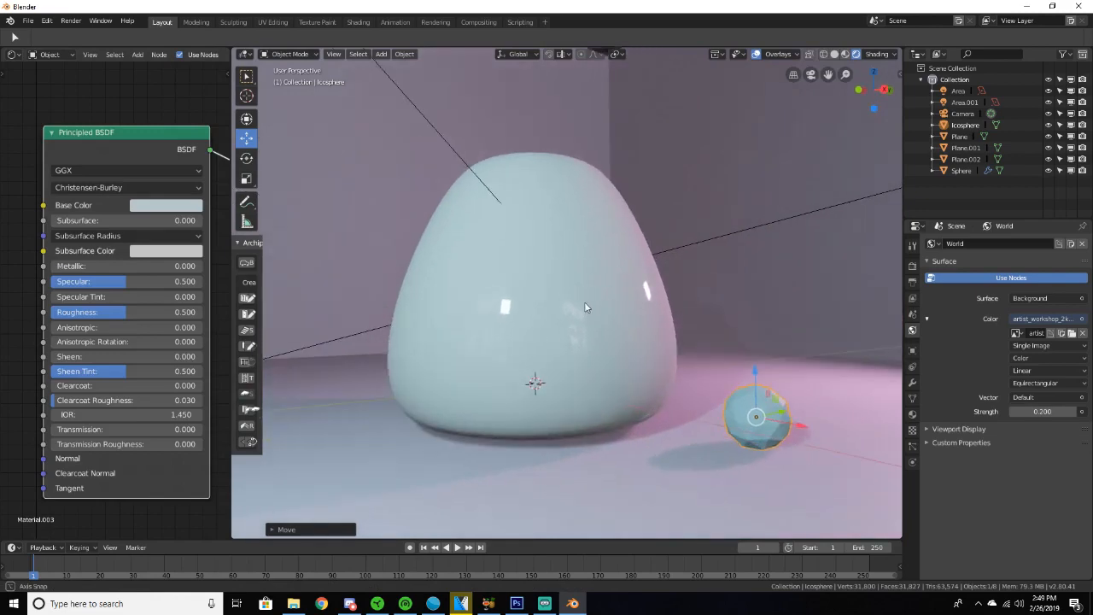
middle_drag(585, 303, 687, 354)
scroll(524, 305, down, 2)
scroll(728, 374, up, 5)
scroll(728, 374, down, 6)
click(171, 205)
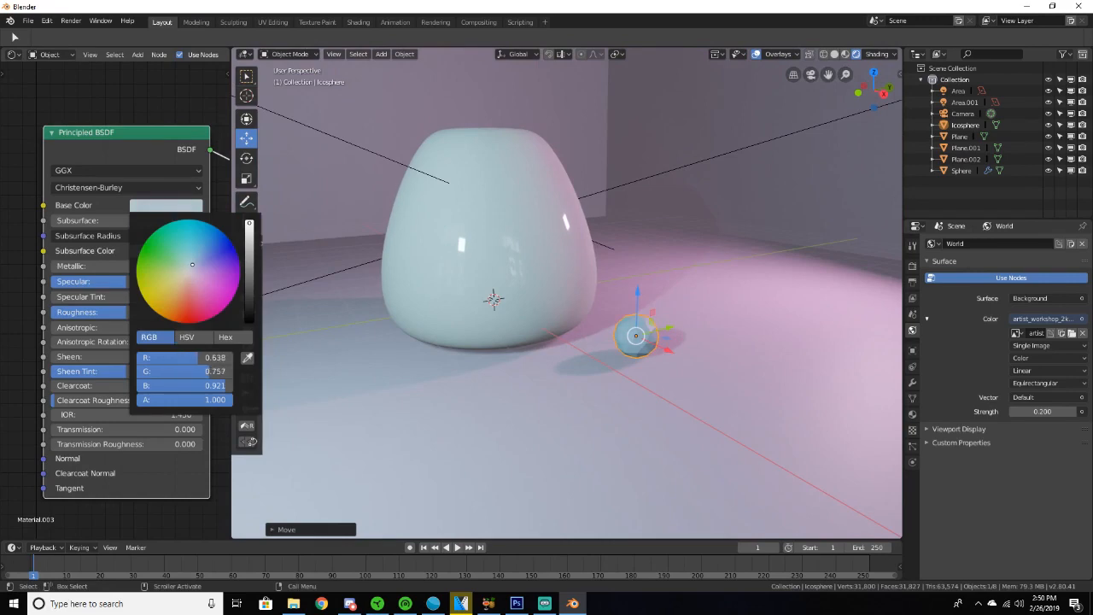
Deselect the icosphere and examine its faceted surface and floor contact beside the large sphere, up close and from a distance.
middle_drag(513, 282, 661, 341)
click(609, 336)
scroll(629, 325, up, 3)
scroll(629, 324, down, 3)
scroll(447, 319, up, 5)
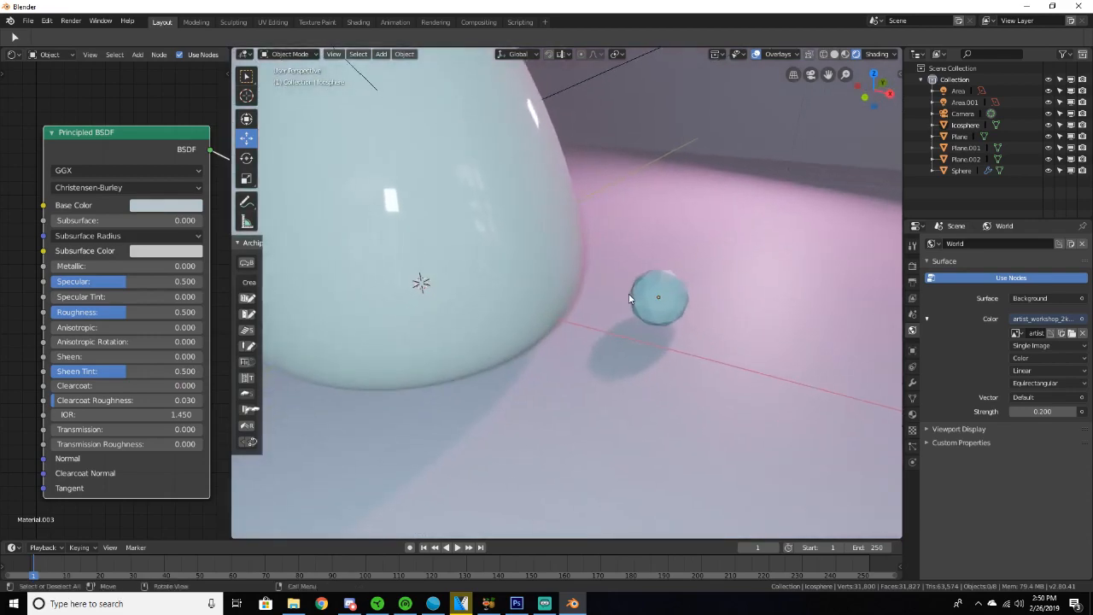
scroll(419, 282, down, 7)
scroll(586, 286, up, 4)
middle_drag(583, 280, 557, 275)
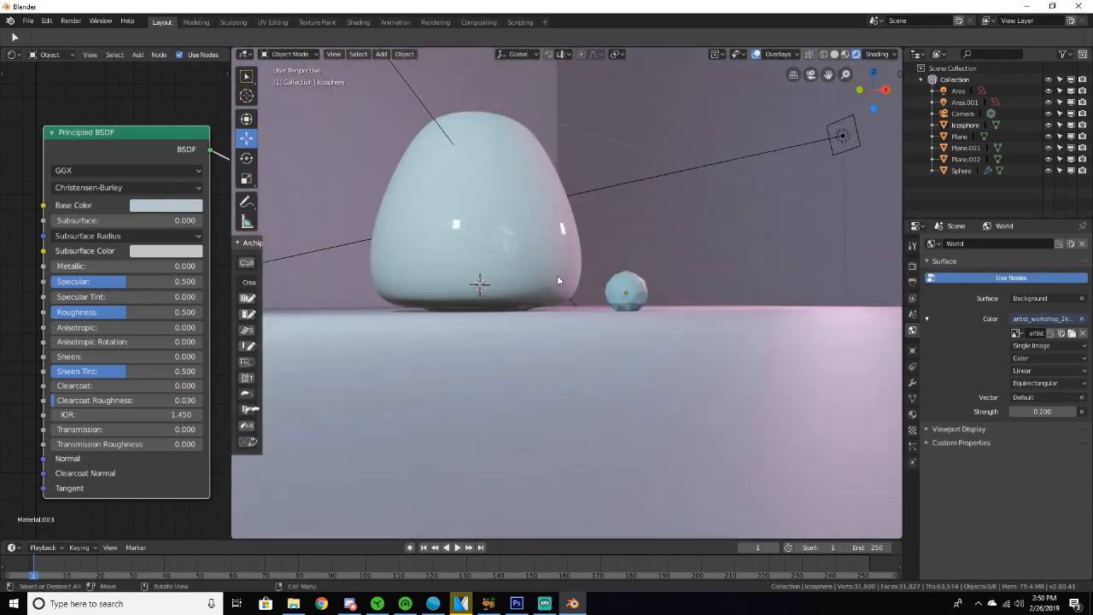
scroll(562, 280, up, 3)
scroll(662, 339, up, 2)
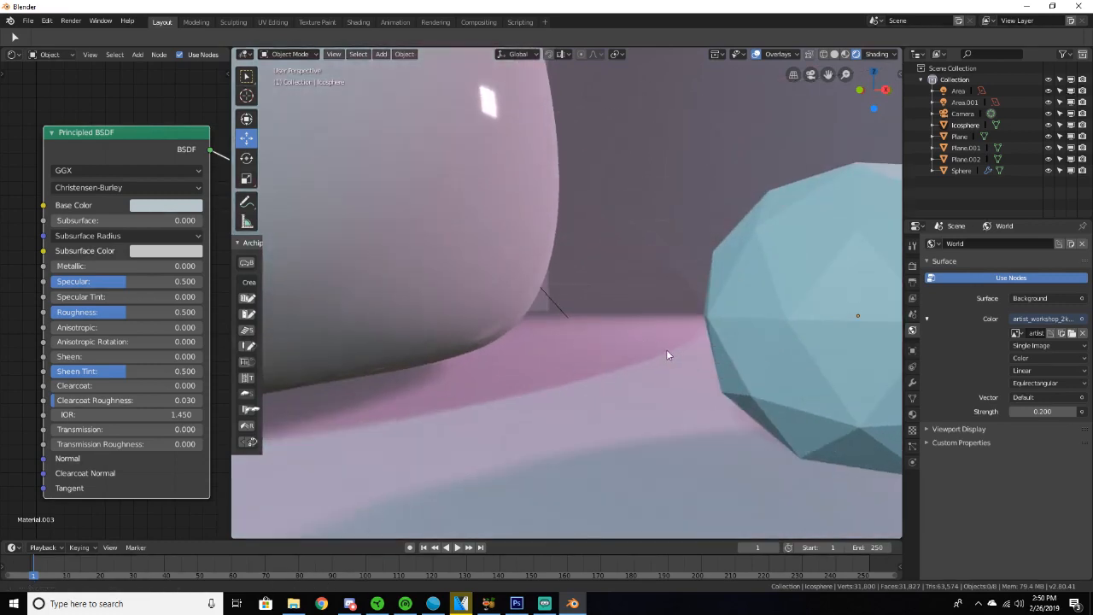
scroll(665, 352, down, 6)
Add a cylinder and move it out in front of the icosphere.
middle_drag(583, 322, 575, 348)
key(shift+a)
mouse_move(575, 348)
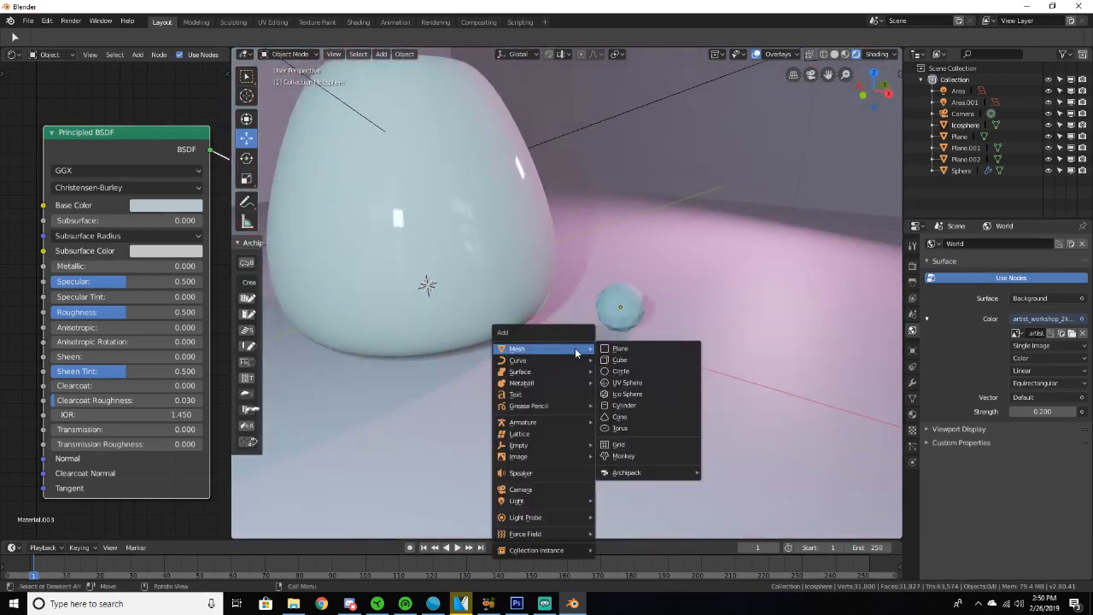
click(629, 405)
drag(445, 299, 615, 367)
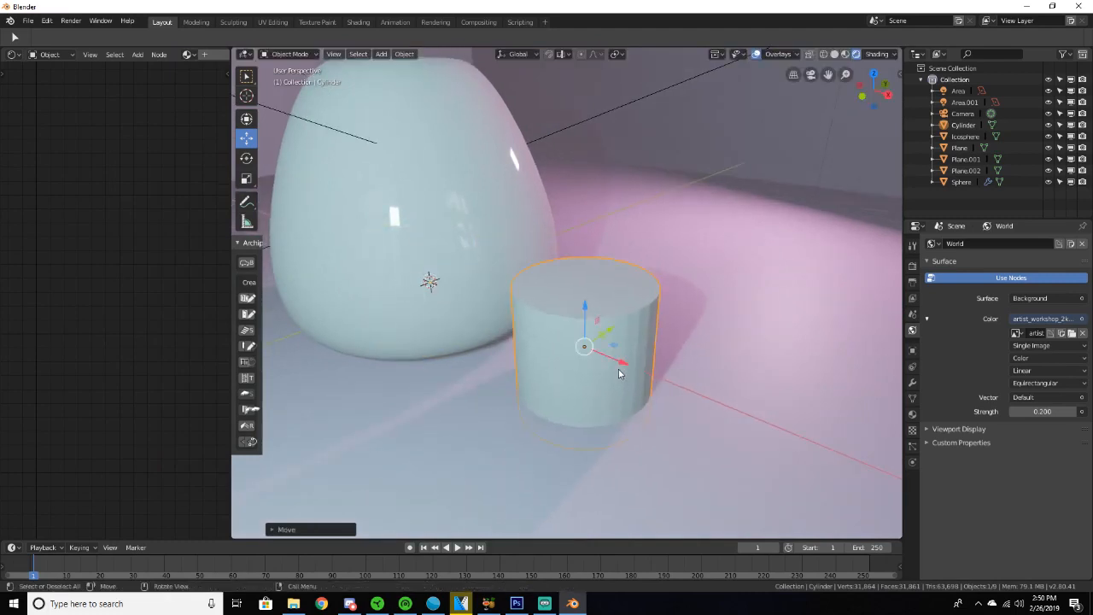
Scale the cylinder down to a small size and stretch it along Z into a thin upright rod.
key(s)
click(584, 347)
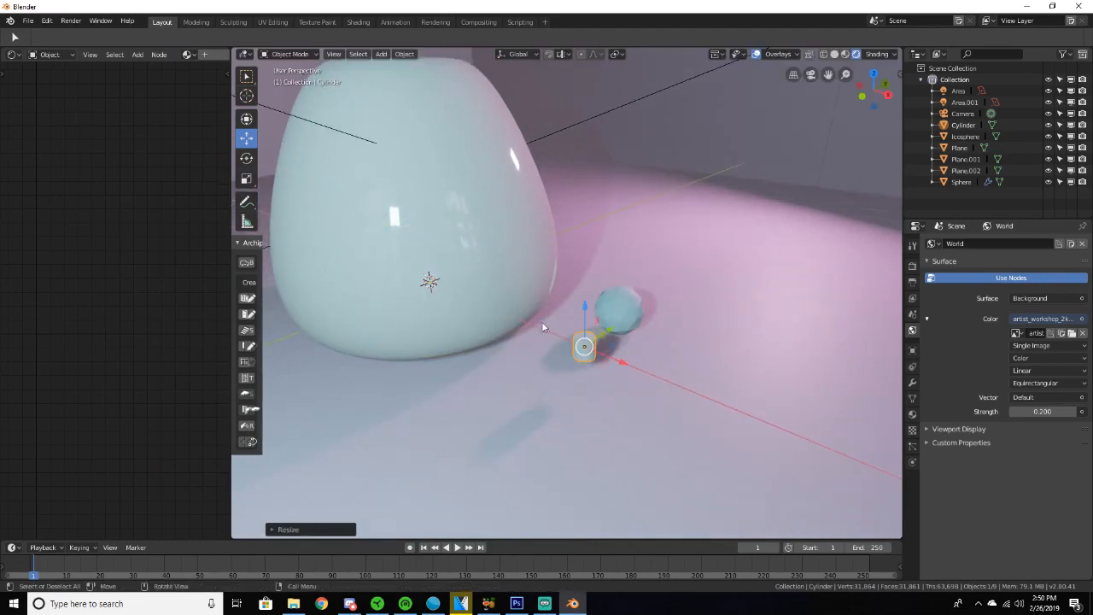
click(246, 178)
drag(585, 306, 588, 468)
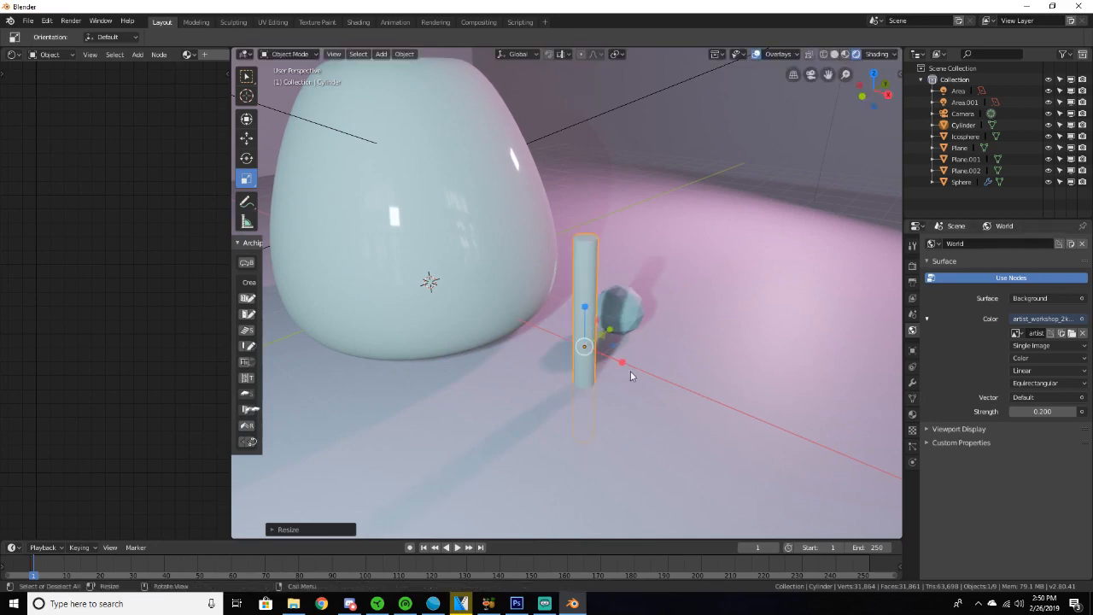
Try smooth and flat shading on the upright rod and compare its surface close up.
scroll(630, 372, up, 8)
right_click(651, 266)
click(652, 265)
mouse_move(656, 258)
middle_down()
mouse_move(672, 272)
mouse_move(670, 260)
middle_up()
right_click(734, 299)
click(727, 310)
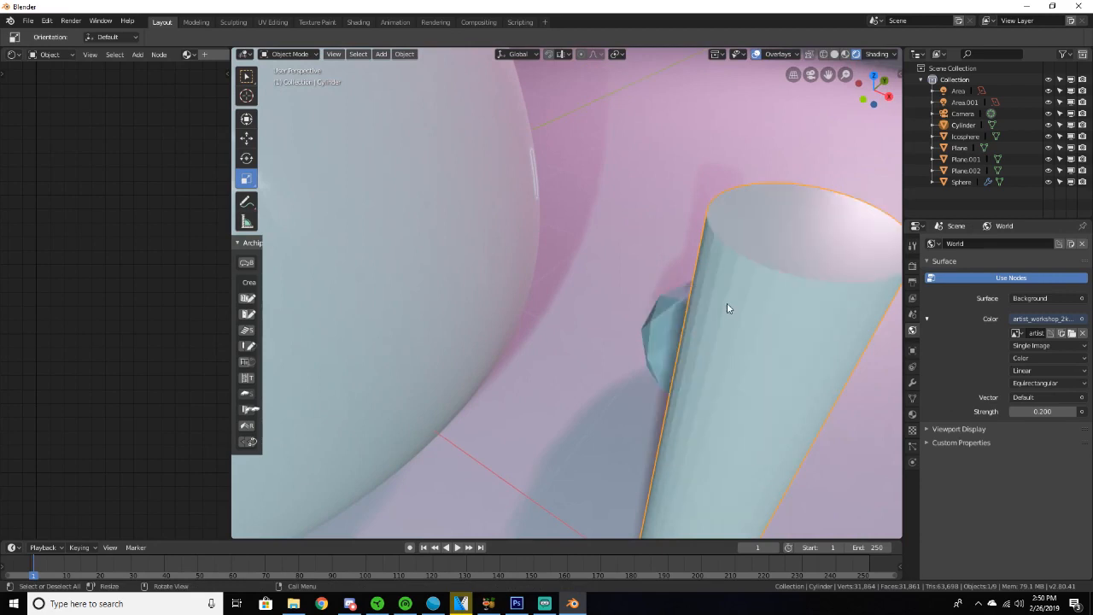
middle_drag(727, 305, 726, 275)
scroll(726, 275, down, 6)
scroll(669, 282, up, 5)
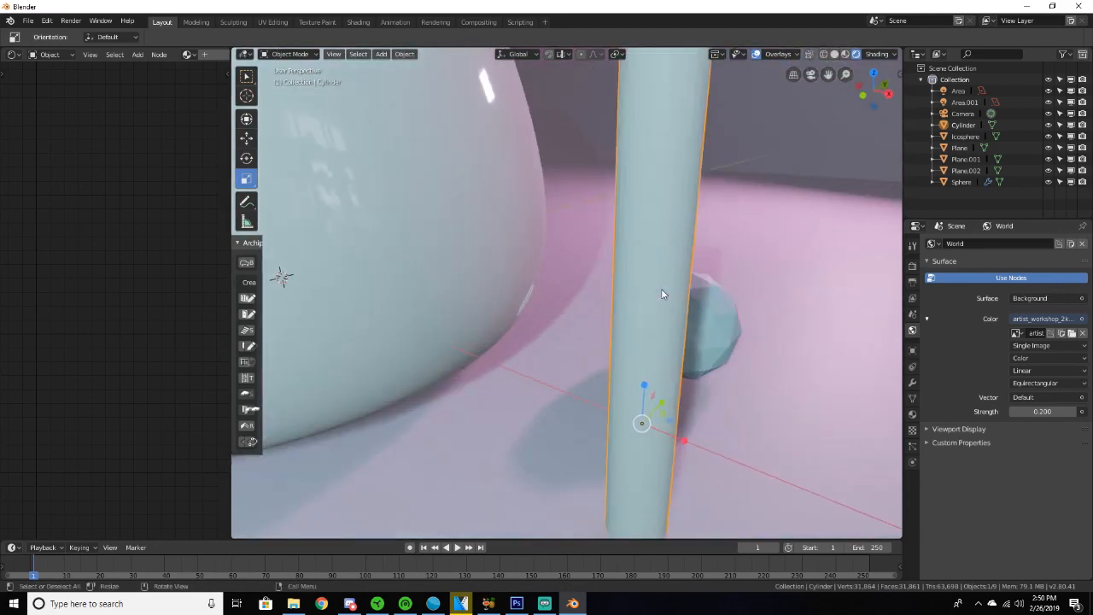
right_click(663, 290)
click(661, 289)
scroll(659, 274, down, 5)
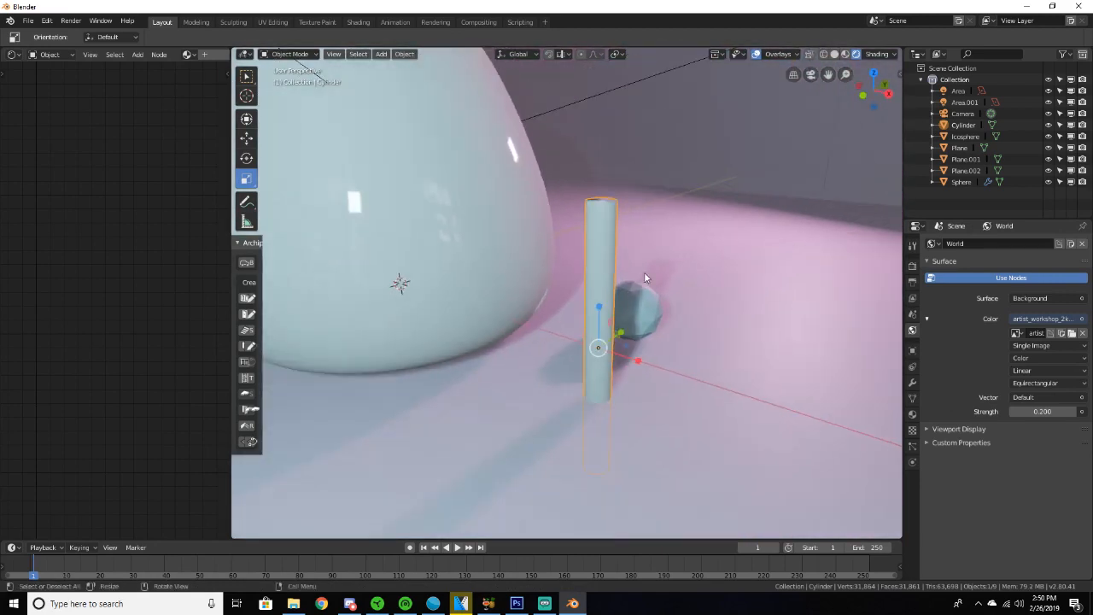
right_click(603, 263)
click(586, 271)
scroll(586, 270, up, 4)
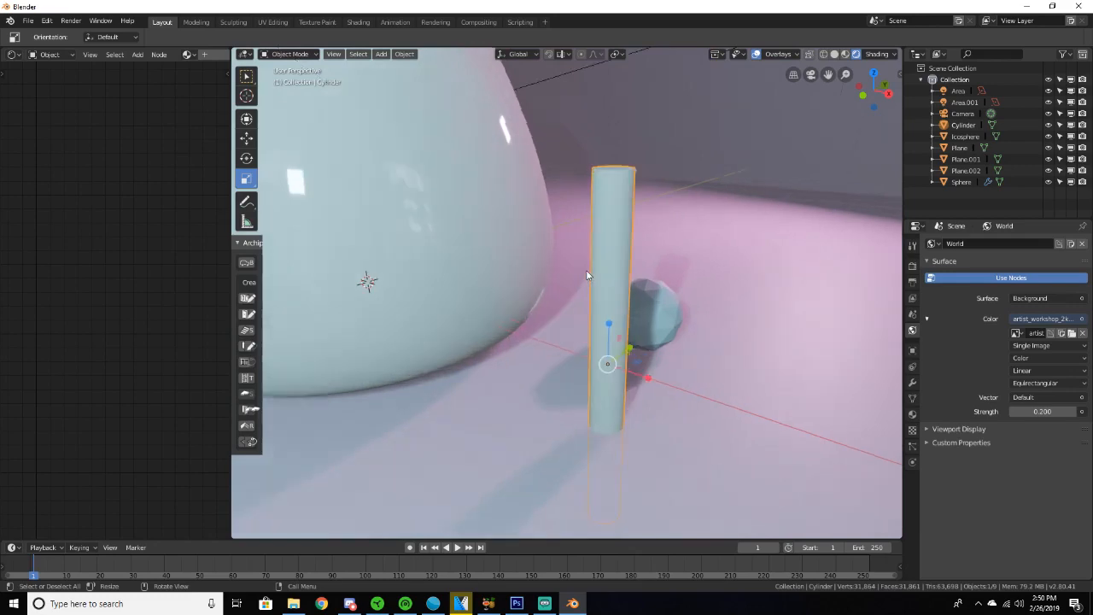
scroll(586, 269, down, 3)
scroll(586, 262, up, 3)
scroll(586, 262, down, 4)
scroll(592, 256, up, 3)
scroll(593, 257, up, 1)
Rotate the upright rod until it lies horizontally and apply Shade Smooth to it.
click(247, 158)
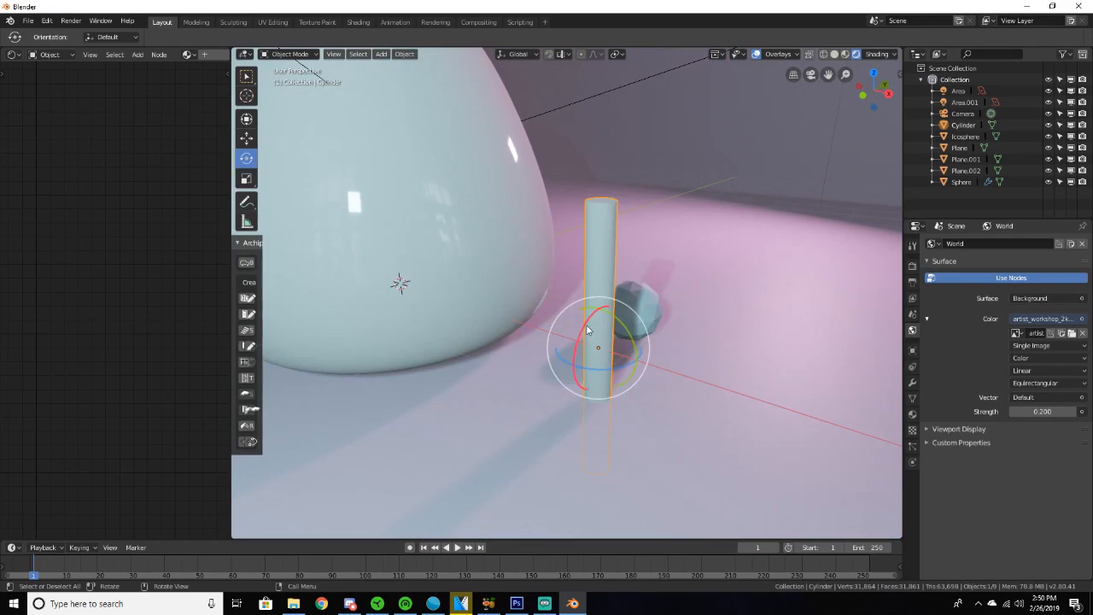
drag(614, 395, 539, 398)
right_click(539, 399)
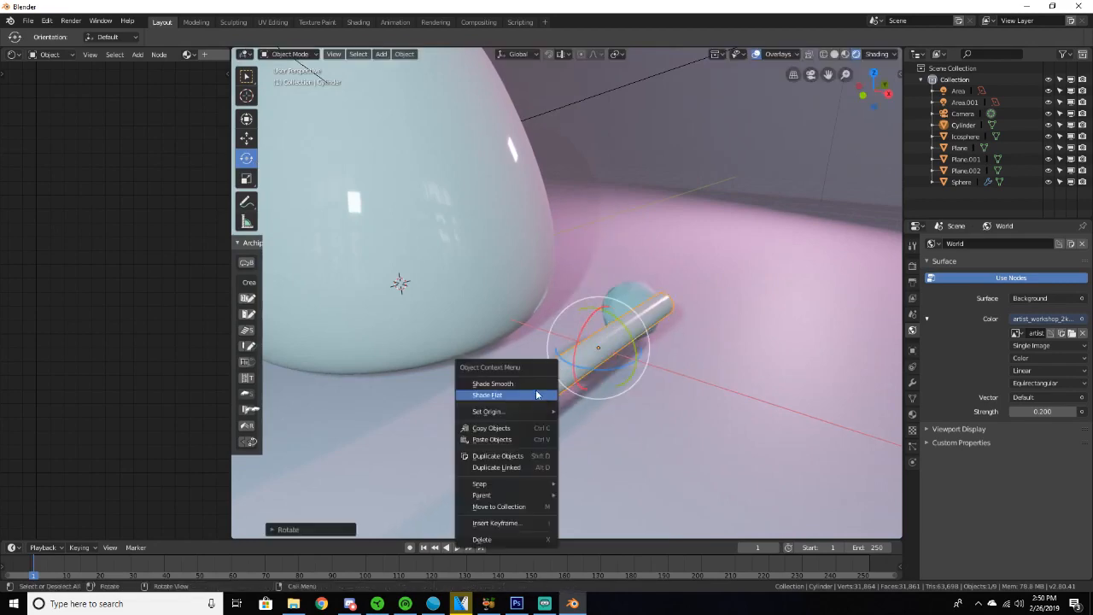
click(536, 382)
Rotate the lying rod about the Z axis until it crosses in front of the icosphere, and activate the Move tool.
mouse_move(535, 383)
middle_down()
mouse_move(432, 371)
mouse_move(557, 387)
middle_up()
drag(574, 385, 552, 371)
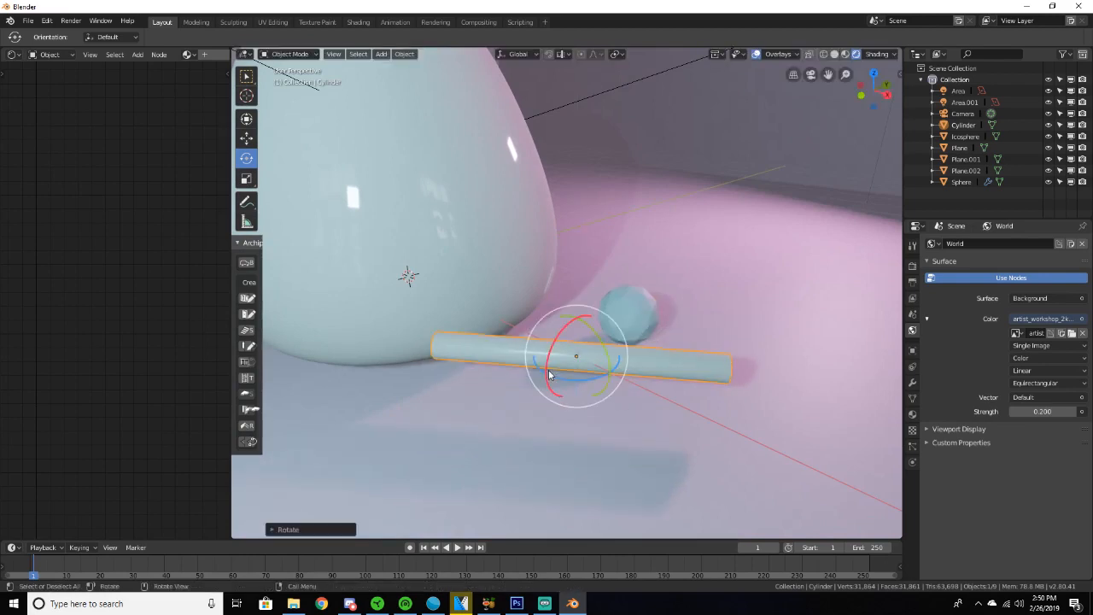
middle_drag(551, 370, 233, 215)
click(247, 137)
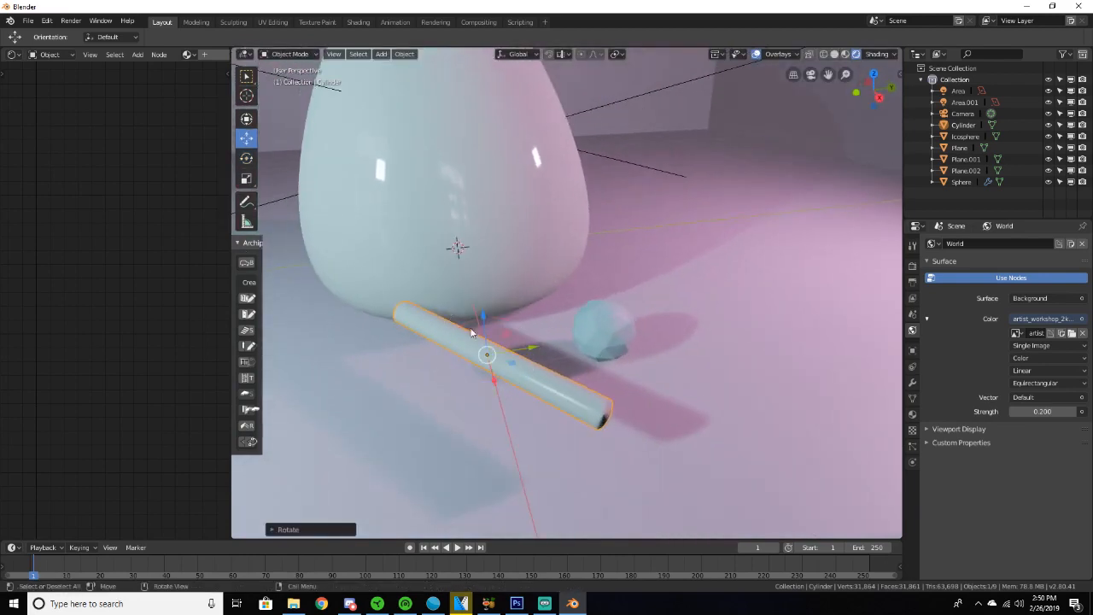
Move the lying rod in front of the wave-deformed sphere, away from the icosphere, and adjust its height along Z to the floor.
drag(491, 371, 358, 354)
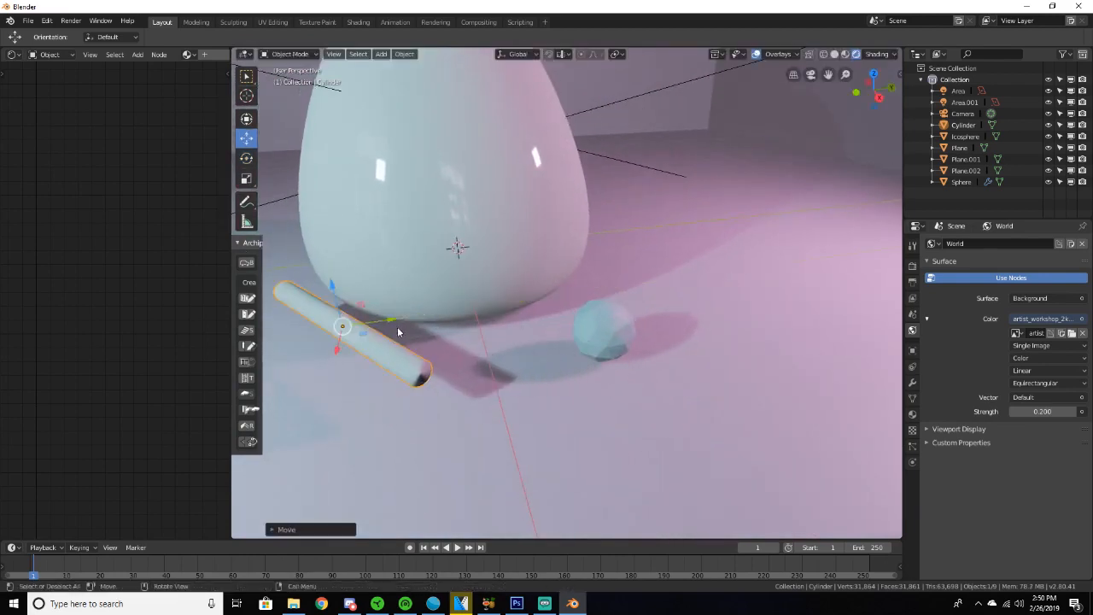
middle_drag(357, 355, 491, 320)
key(g)
key(z)
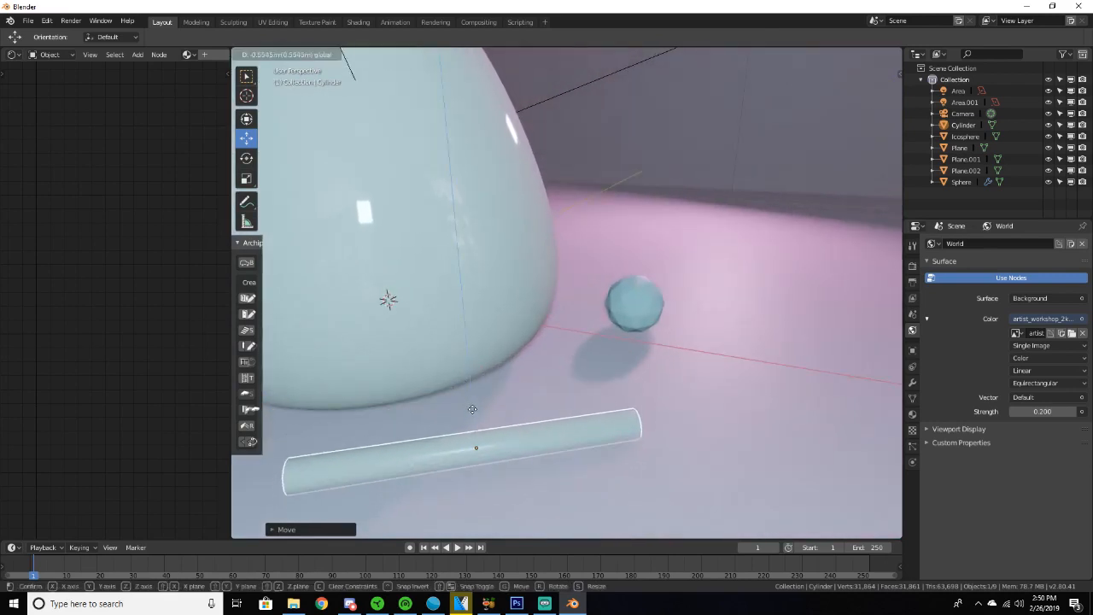
click(470, 407)
scroll(461, 402, down, 5)
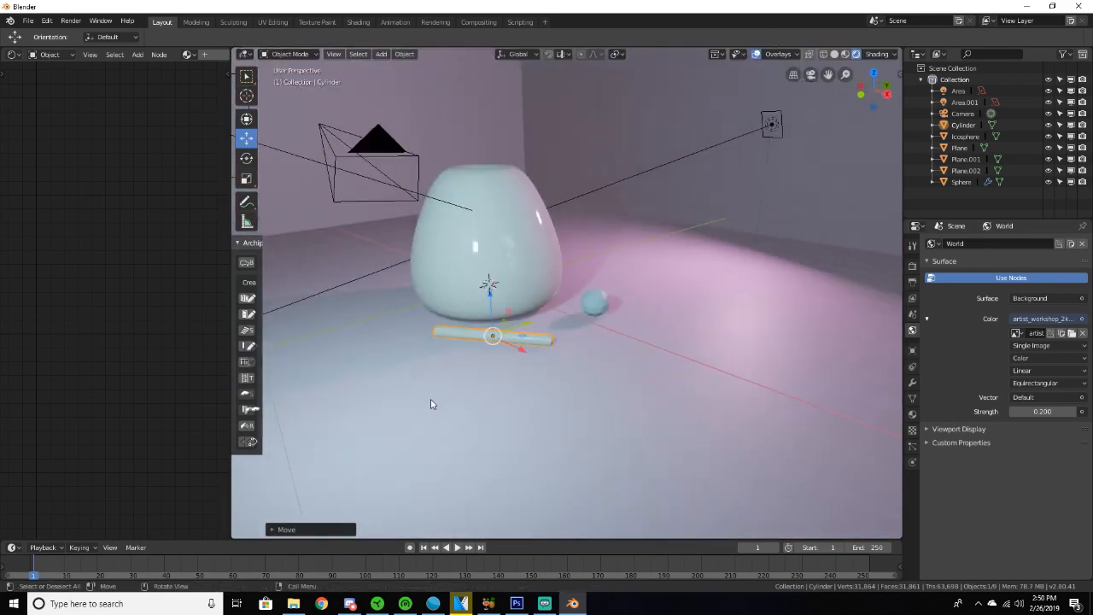
Duplicate the lying rod in place and rotate the copy so that it crosses the original.
key(shift+d)
right_click(494, 381)
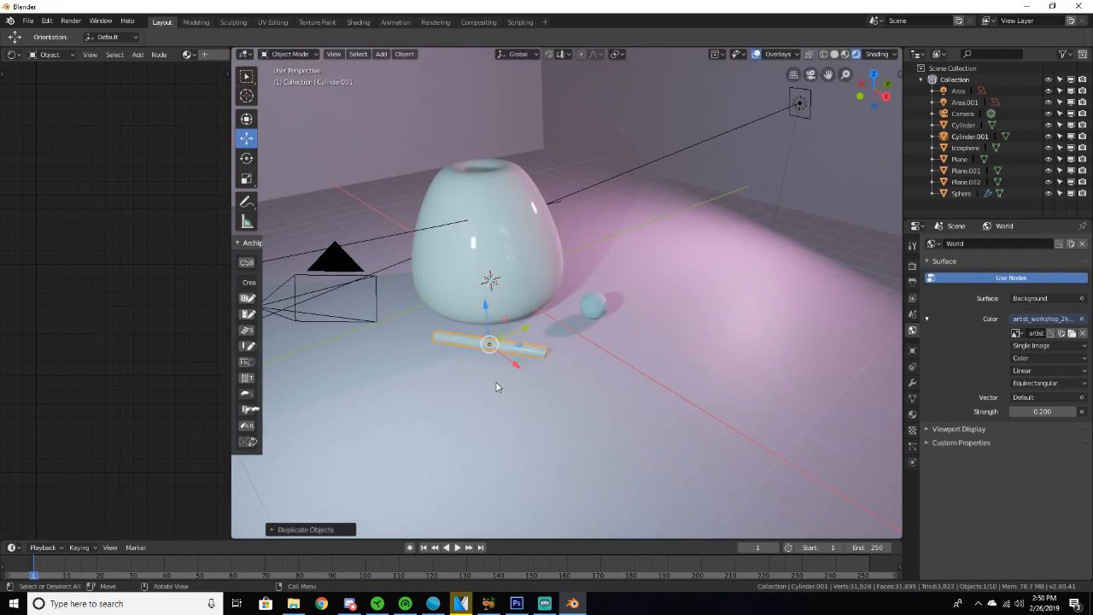
key(r)
key(x)
key(BackSpace)
key(BackSpace)
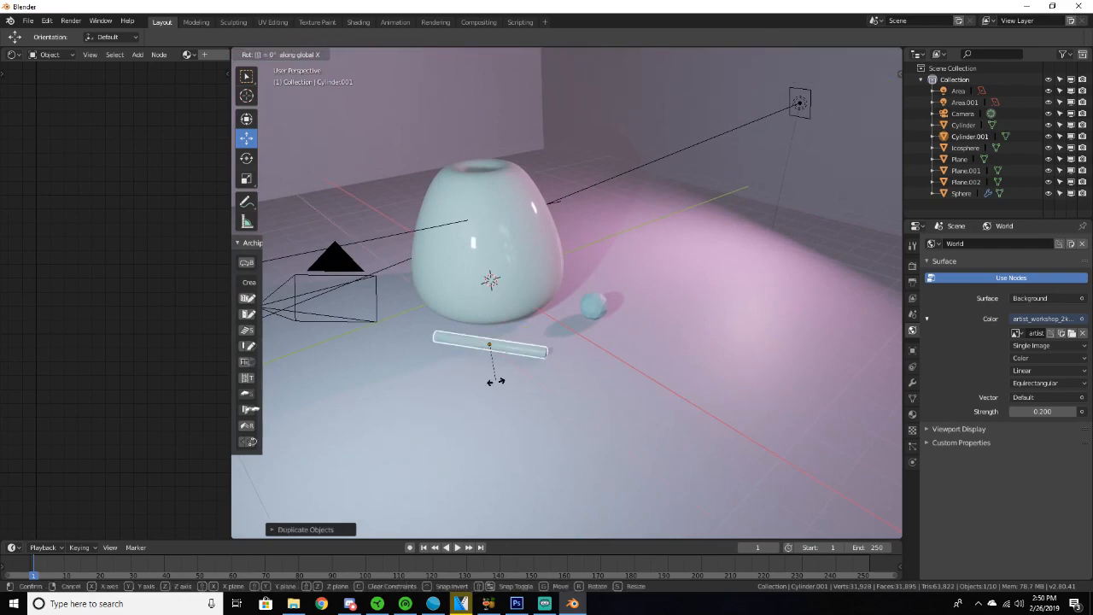
key(Return)
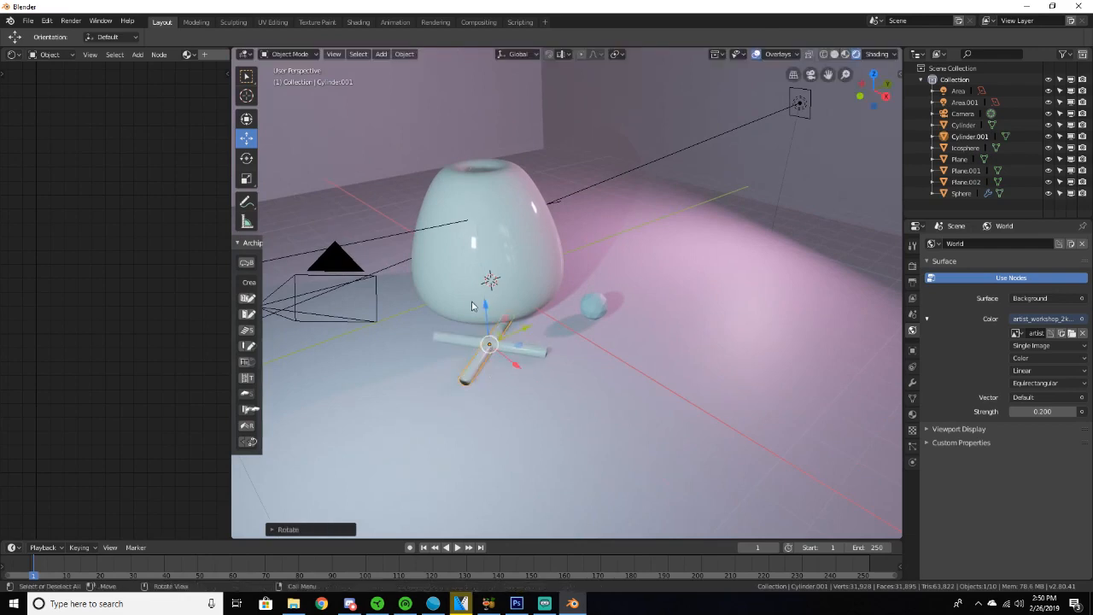
Raise the copied rod slightly, shift it along Y over the original, and tilt it so one end is higher.
drag(484, 308, 485, 300)
middle_drag(489, 315, 440, 309)
drag(464, 328, 503, 330)
click(248, 162)
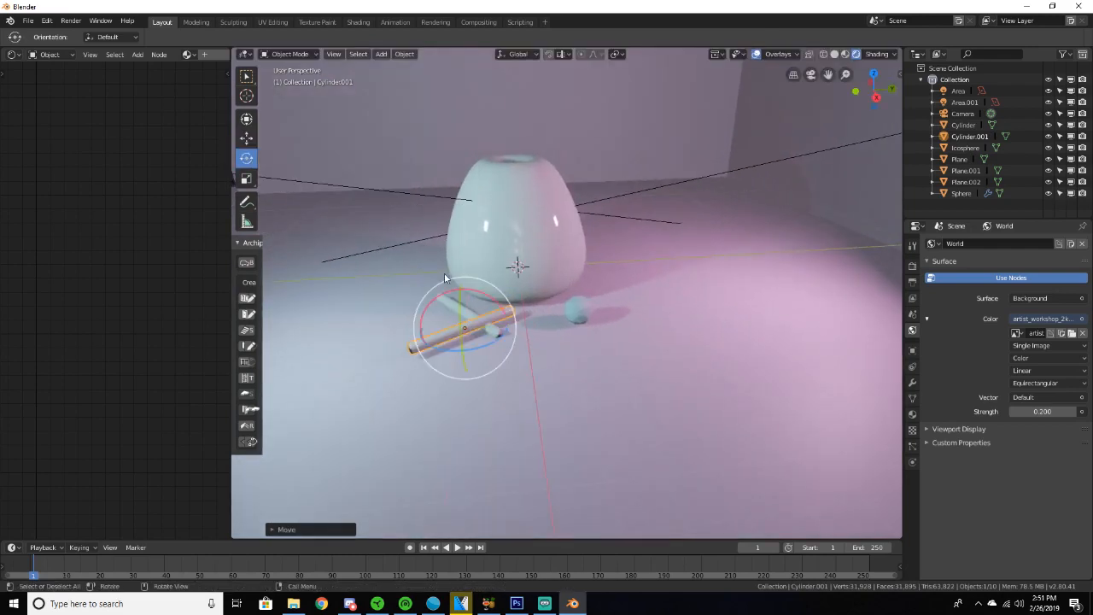
drag(438, 304, 433, 299)
middle_drag(434, 299, 516, 293)
scroll(512, 312, up, 5)
scroll(504, 329, down, 4)
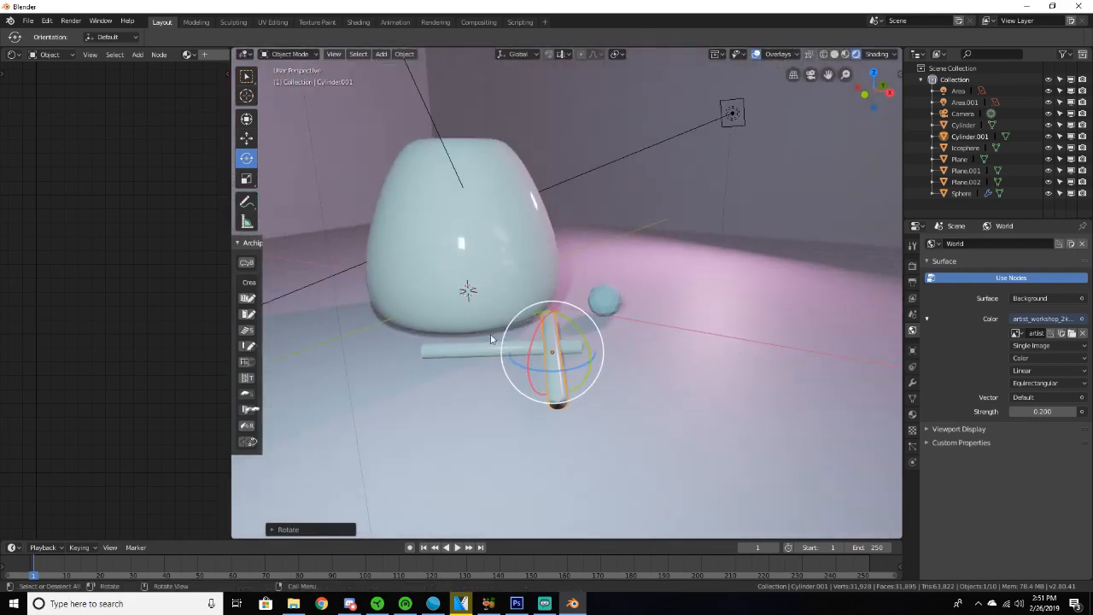
Shift the tilted rod back over the middle of the other rod and turn it about the Z axis into a shallower cross.
click(246, 138)
drag(585, 367, 536, 370)
middle_drag(536, 370, 479, 356)
click(246, 158)
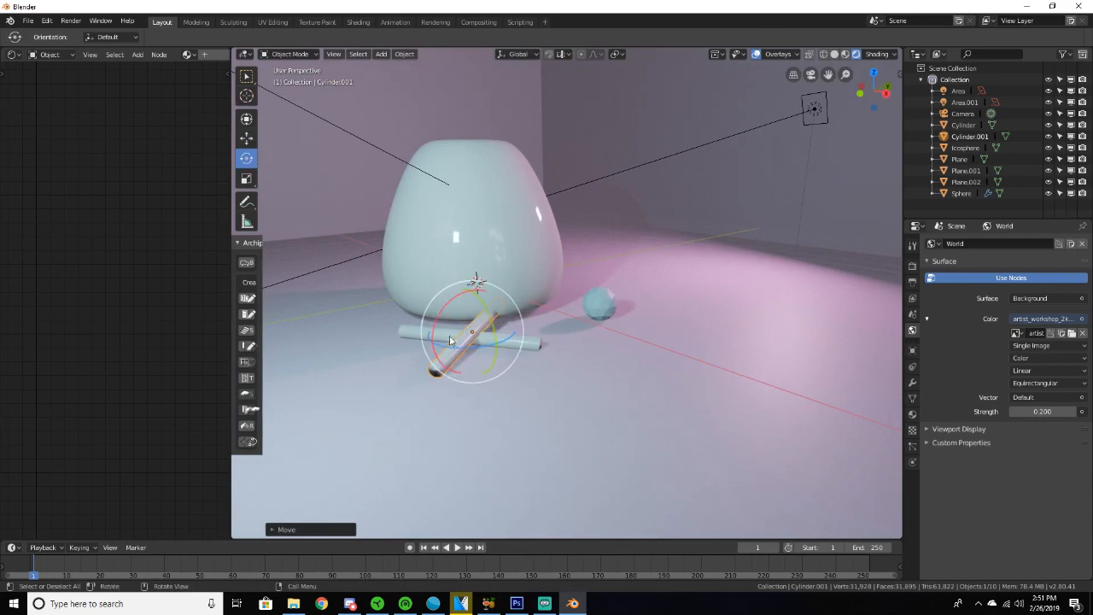
drag(477, 349, 466, 353)
scroll(465, 353, up, 3)
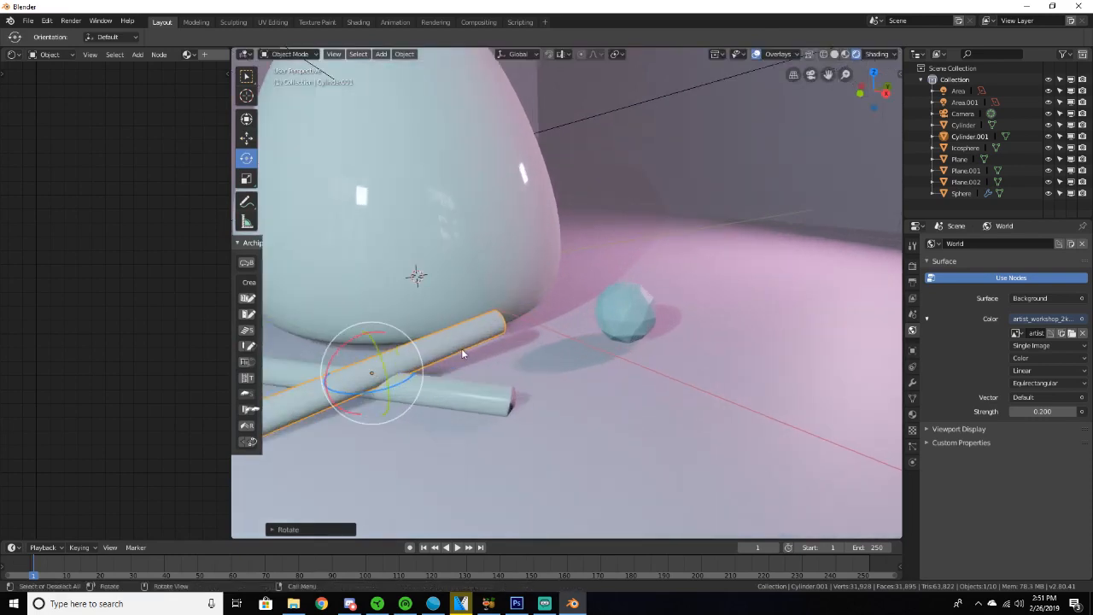
Fine-tune the tilted rod's height along Z so it rests on the lower rod, and deselect everything.
key(shift+space)
key(g)
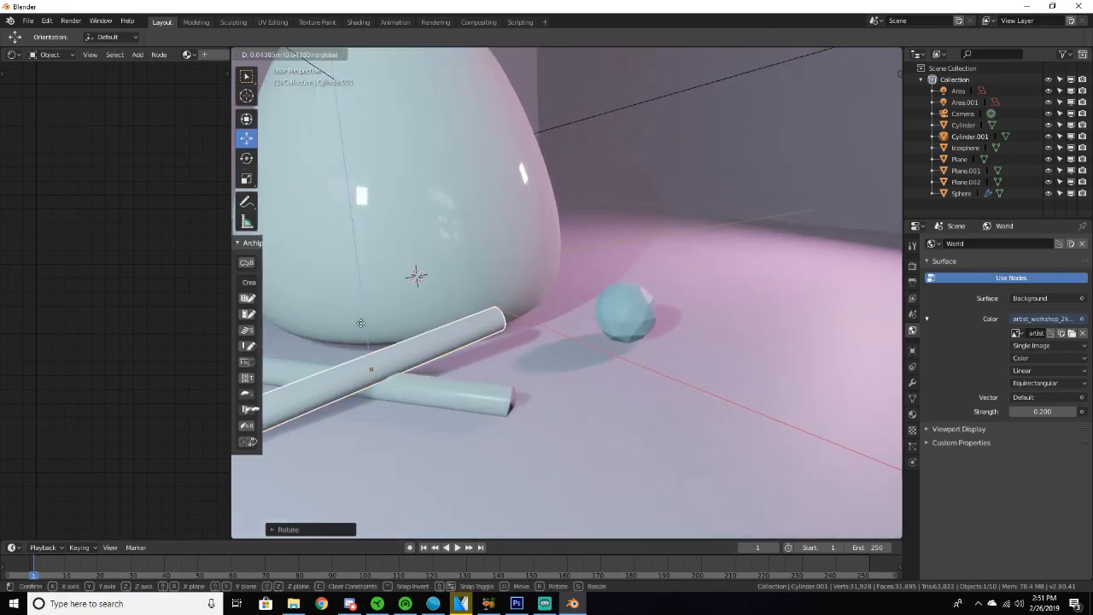
middle_drag(359, 331, 461, 295)
key(a)
key(alt+a)
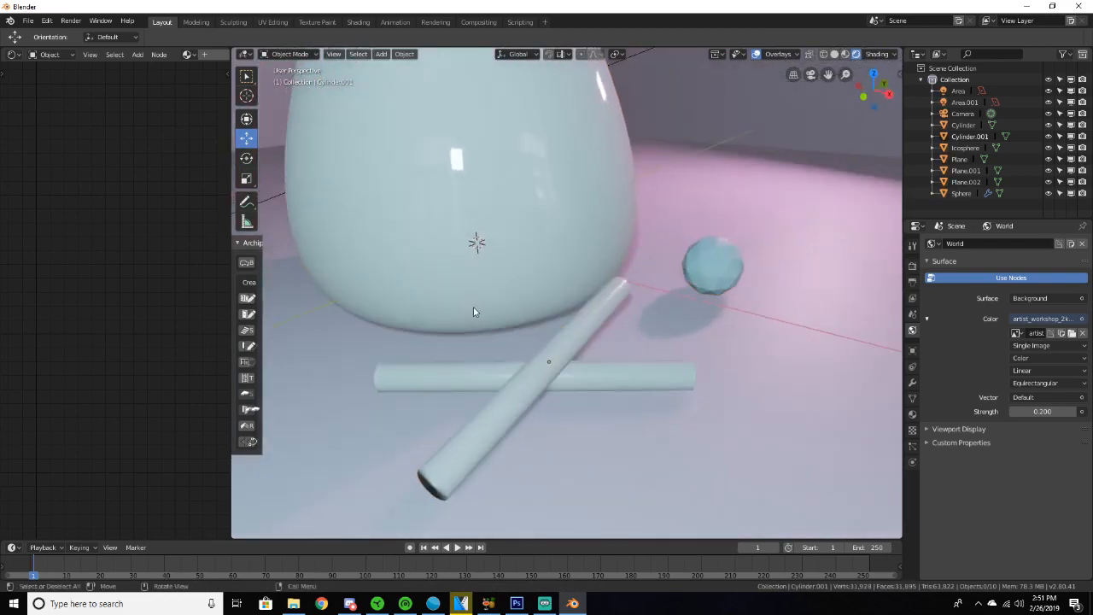
scroll(474, 306, down, 5)
scroll(561, 313, up, 4)
Add a UV sphere and move it along X and Y to the floor area in front of the crossed rods.
key(shift+a)
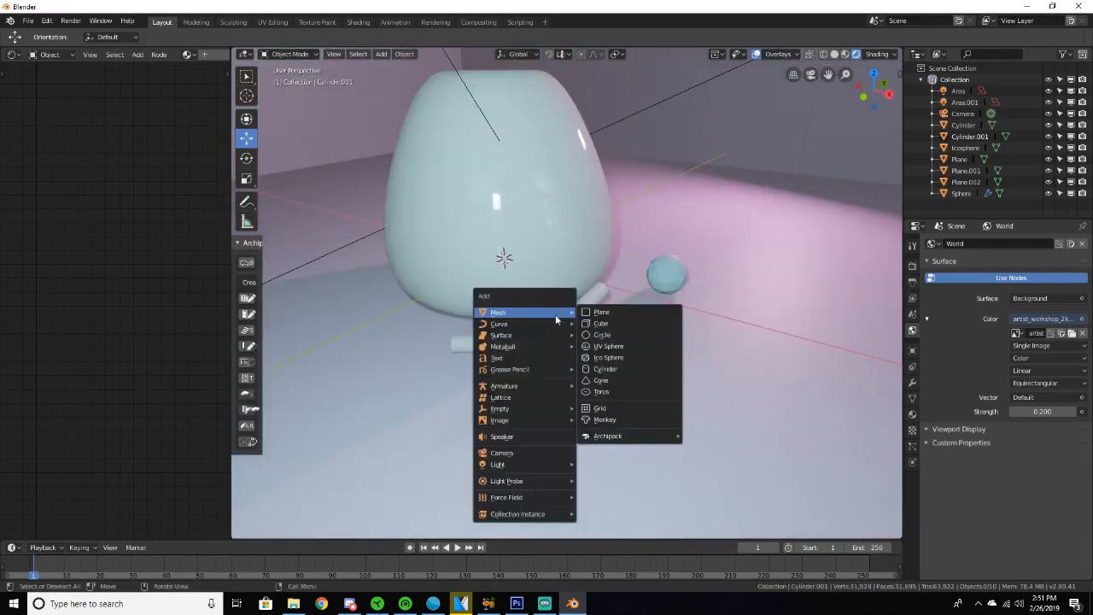
mouse_move(555, 315)
click(627, 346)
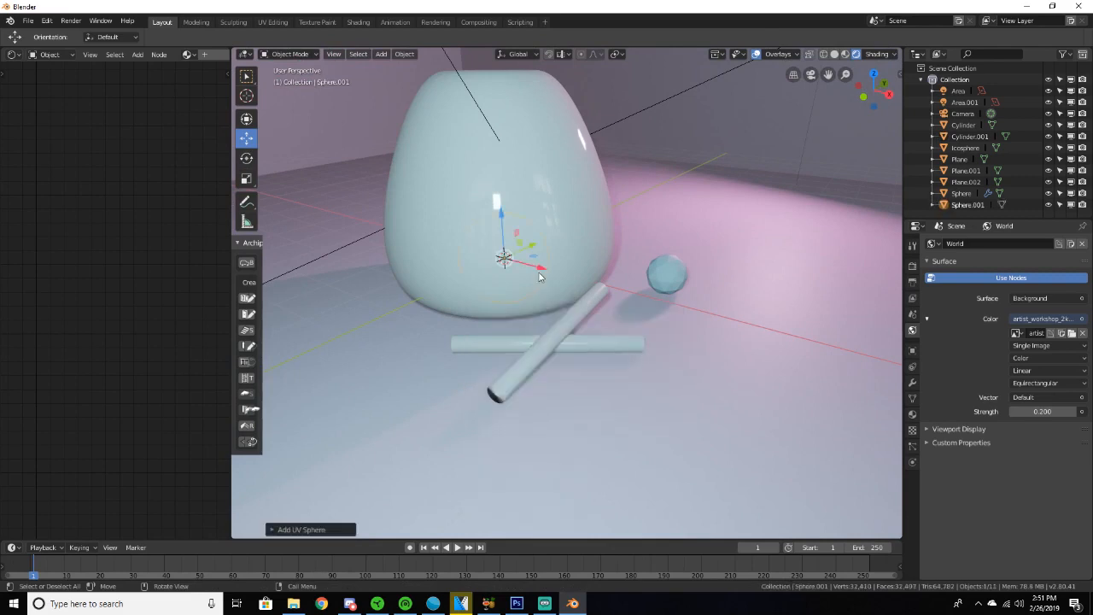
drag(539, 276, 692, 341)
middle_drag(692, 342, 583, 358)
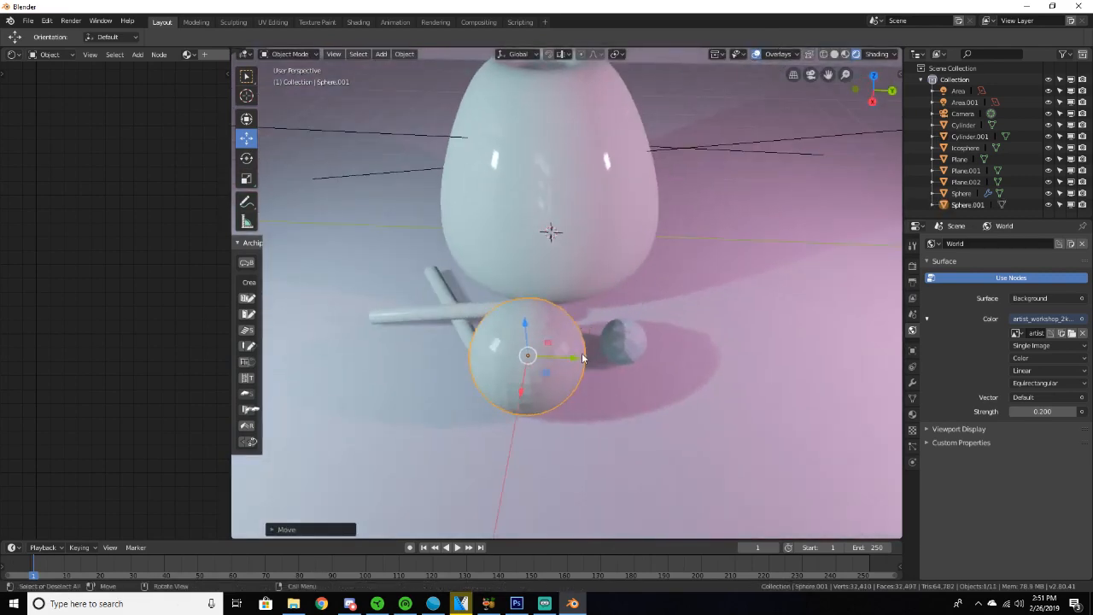
drag(582, 358, 520, 356)
Add a Subdivision Surface modifier to the new UV sphere, increase its viewport subdivisions, and apply it.
click(912, 382)
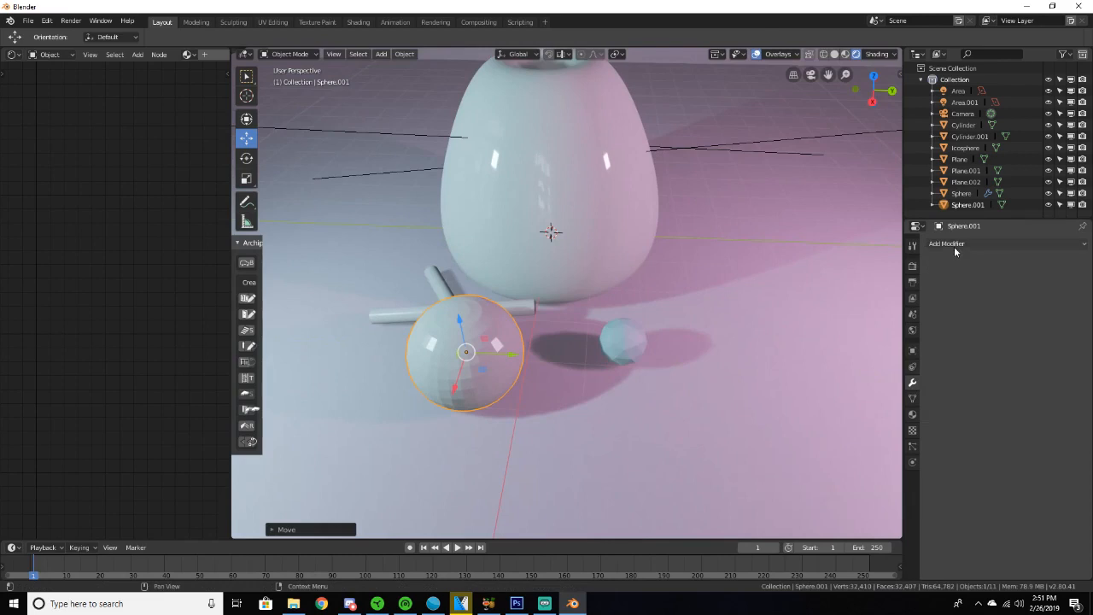
click(954, 246)
click(844, 433)
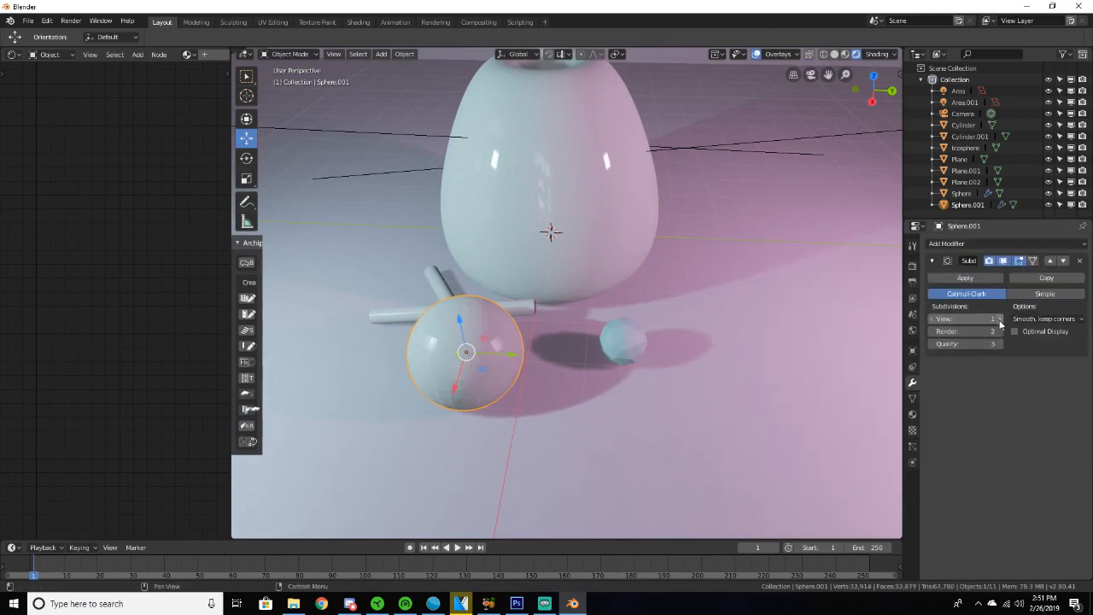
click(966, 279)
Scale the UV sphere to about half its size and place it beside the large shape, on the side opposite the icosphere.
middle_drag(794, 324, 701, 302)
key(s)
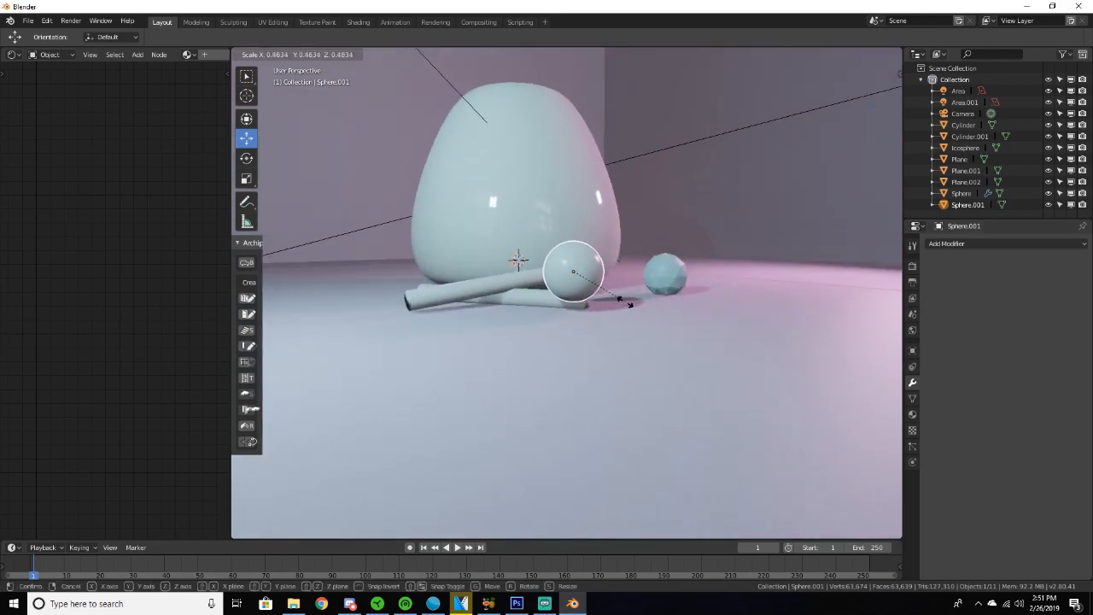
click(629, 304)
middle_drag(630, 304, 589, 390)
drag(589, 390, 448, 314)
middle_drag(449, 314, 463, 288)
drag(464, 288, 399, 261)
middle_drag(399, 261, 393, 284)
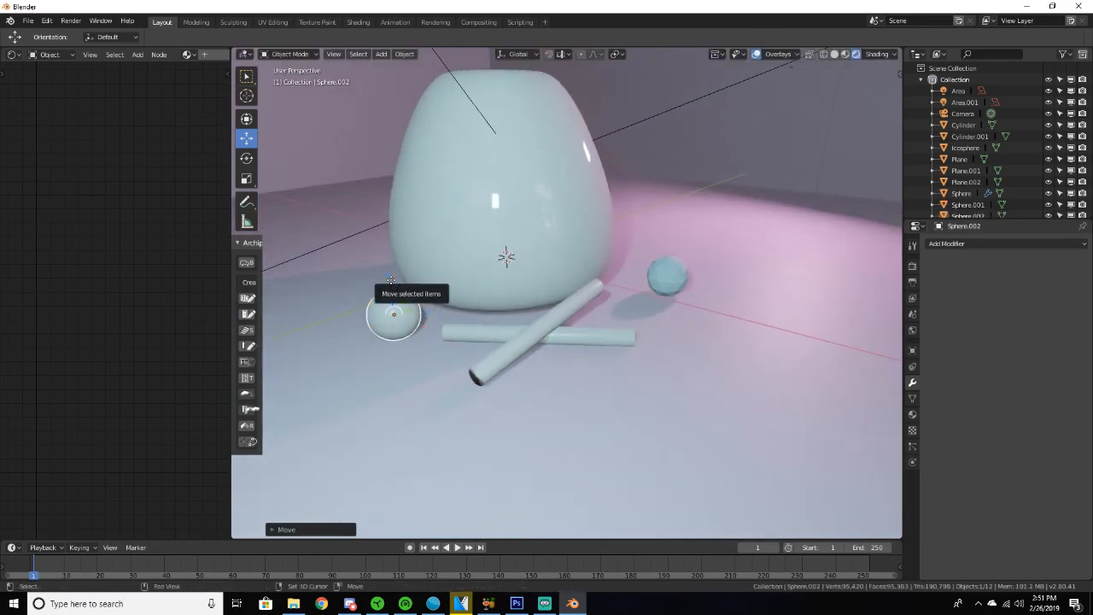
Duplicate the small smooth sphere, move the copy in front of it, and scale the copy up.
key(shift+d)
right_click(403, 293)
key(g)
click(367, 302)
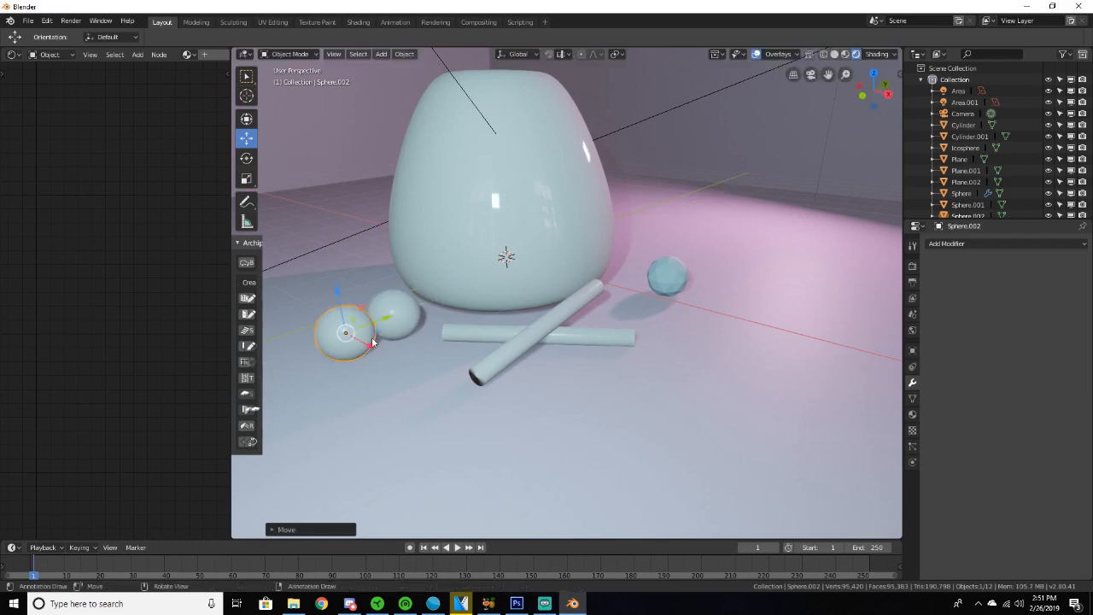
key(g)
key(s)
click(408, 378)
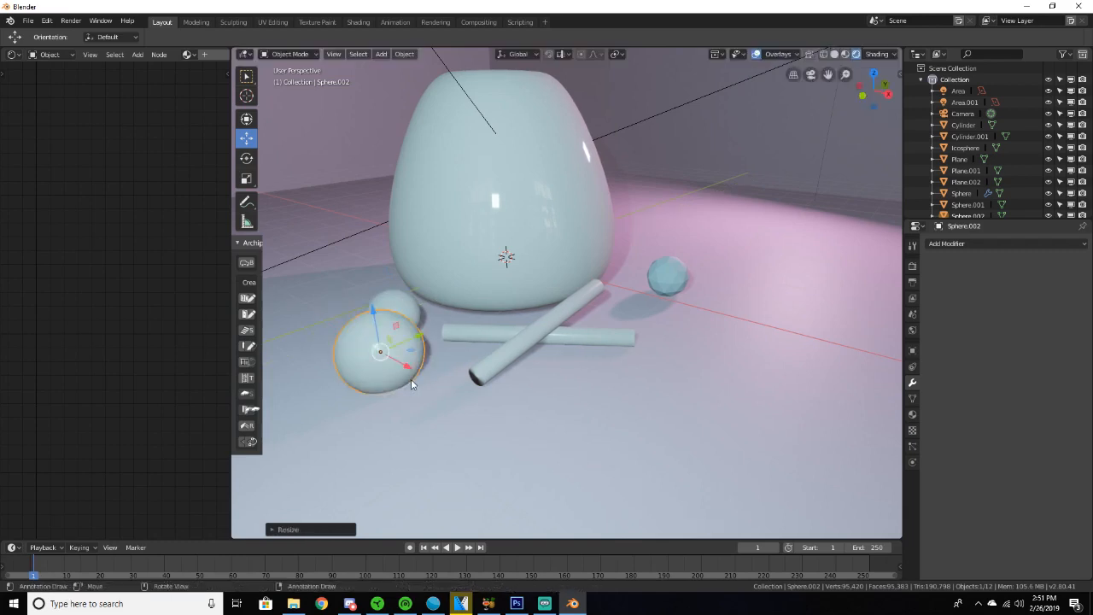
Reposition the larger sphere copy behind the small smooth sphere and adjust its height.
key(g)
click(327, 321)
key(g)
click(358, 307)
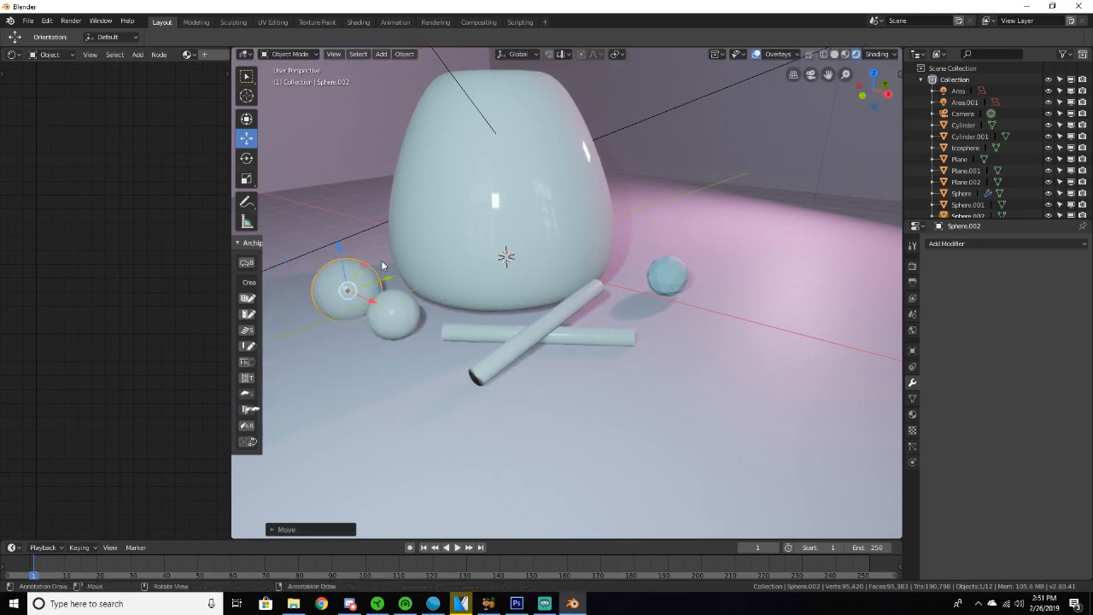
key(g)
click(340, 298)
middle_drag(340, 298, 398, 262)
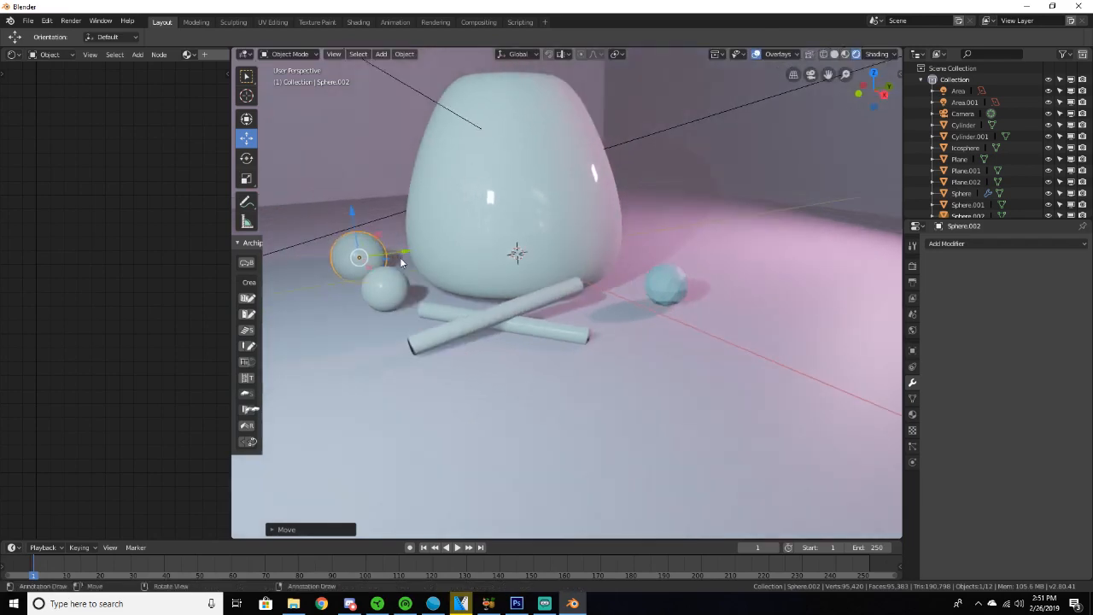
key(g)
click(395, 260)
Move the larger sphere copy across the scene along Y to the icosphere's side, undoing one misplaced move.
key(g)
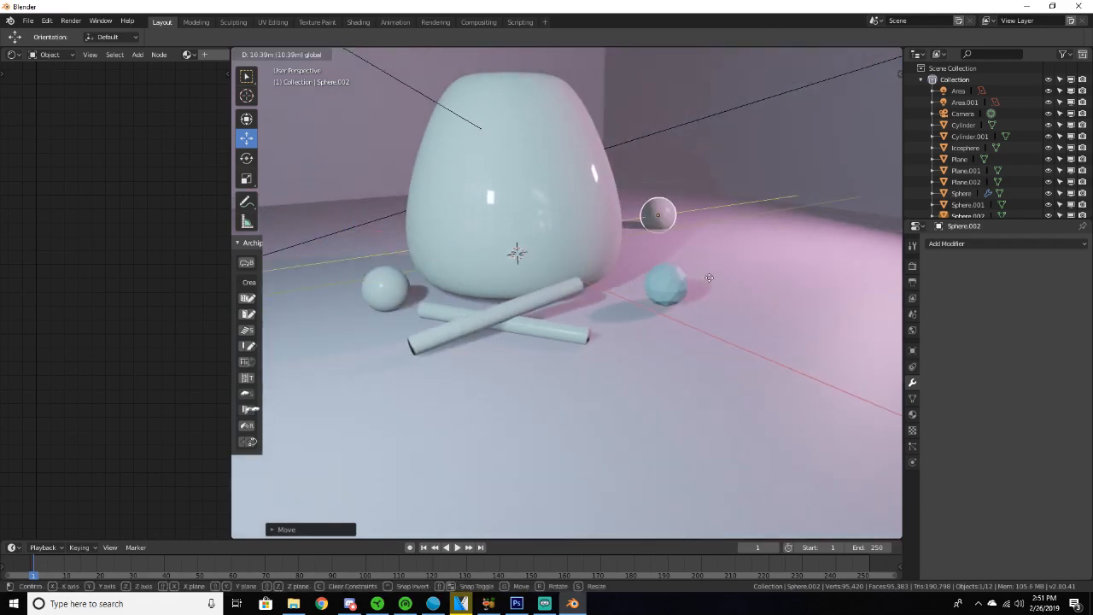
click(669, 301)
key(g)
click(727, 265)
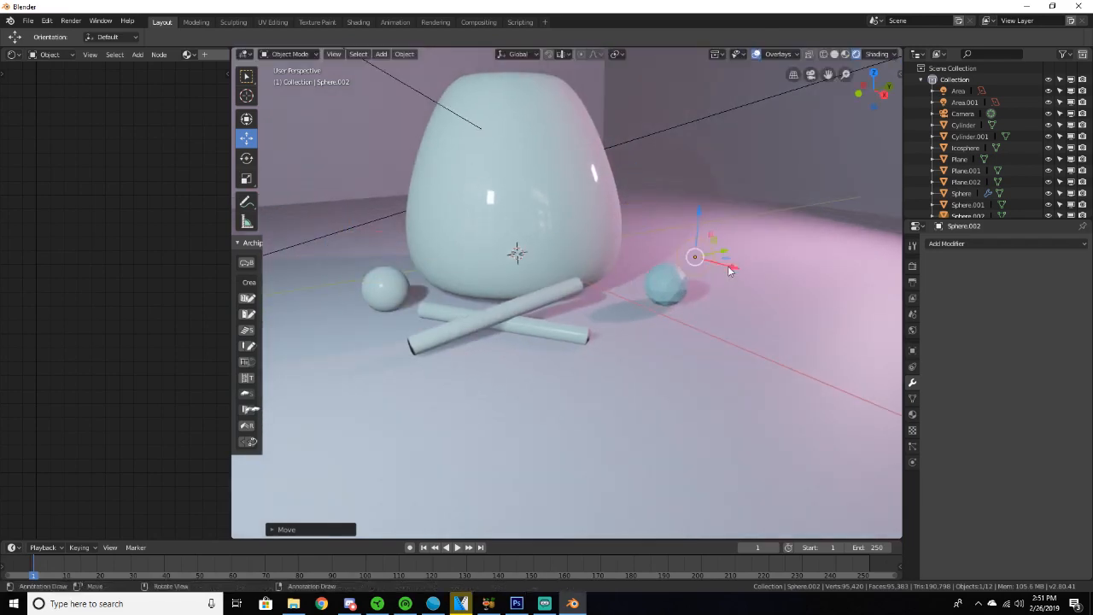
key(ctrl+z)
key(g)
click(762, 243)
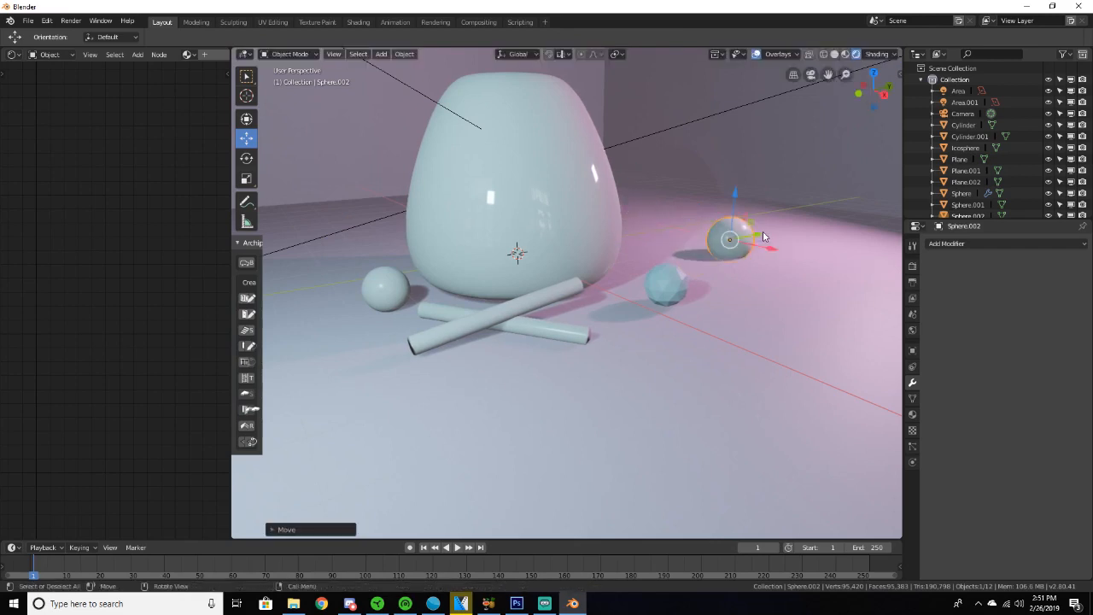
Bring the larger sphere copy closer to the large shape so that it sits behind the icosphere.
key(g)
click(710, 248)
middle_drag(709, 249, 662, 293)
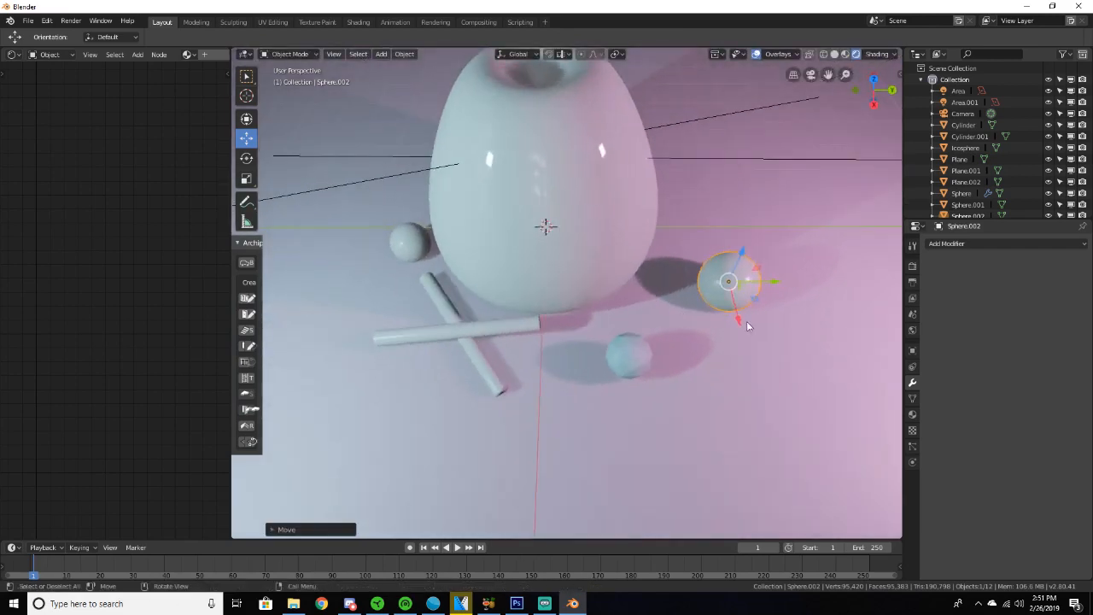
key(g)
click(743, 270)
middle_drag(744, 269, 798, 220)
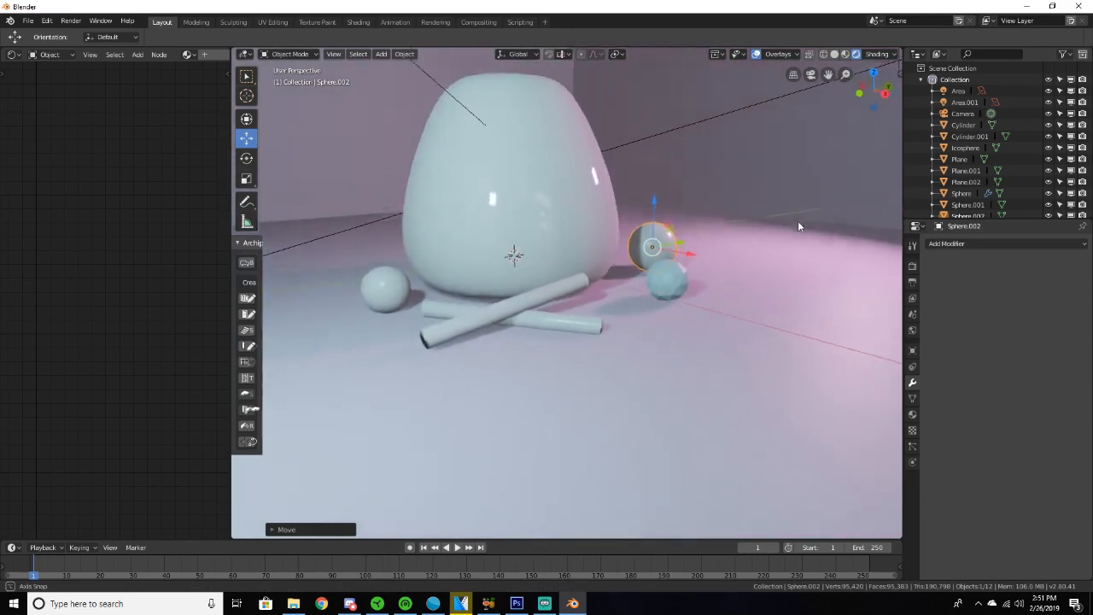
Widen the Shader Editor and create a new material for the small smooth sphere beside the rods.
click(387, 286)
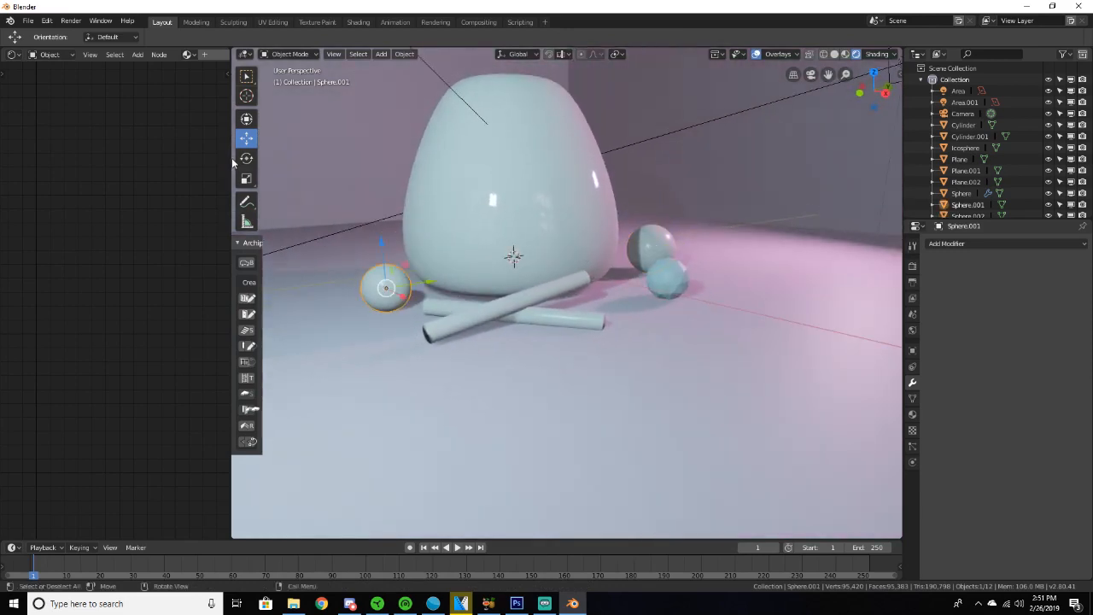
click(234, 158)
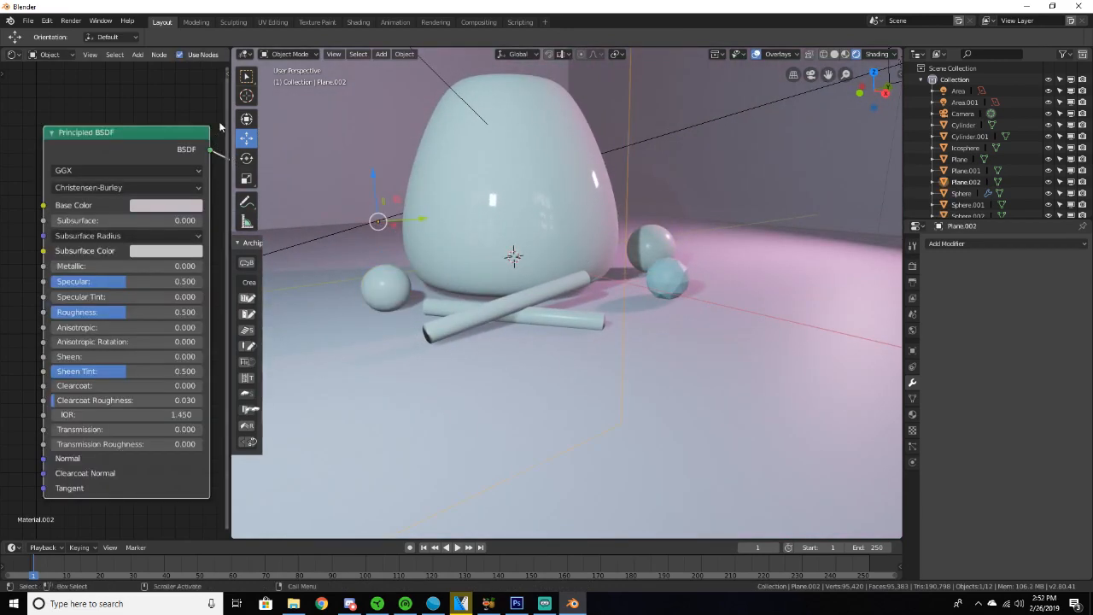
drag(233, 119, 388, 119)
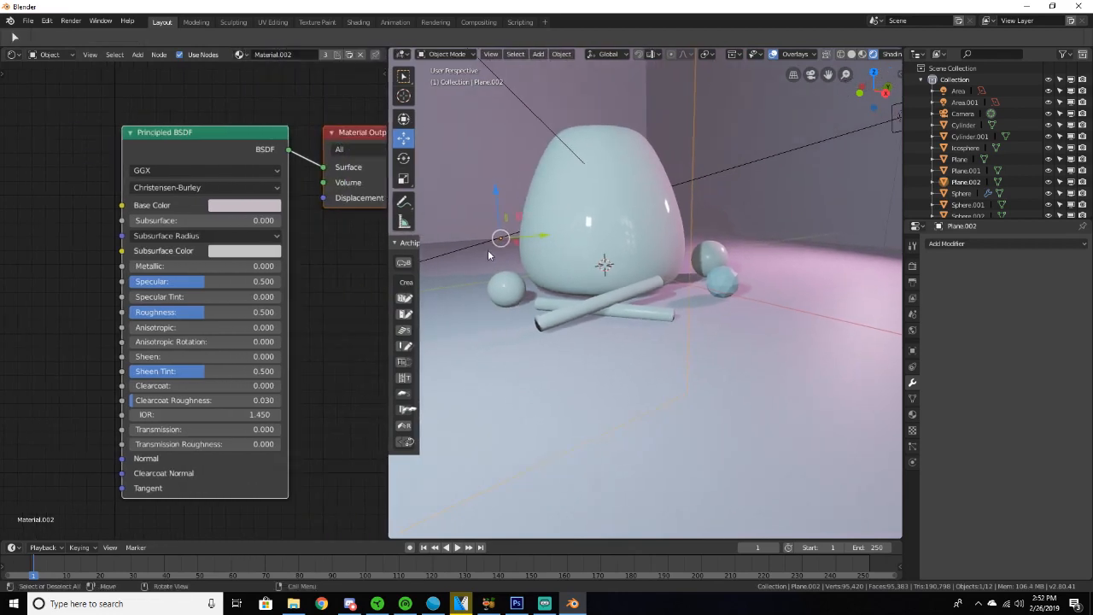
click(508, 286)
click(236, 55)
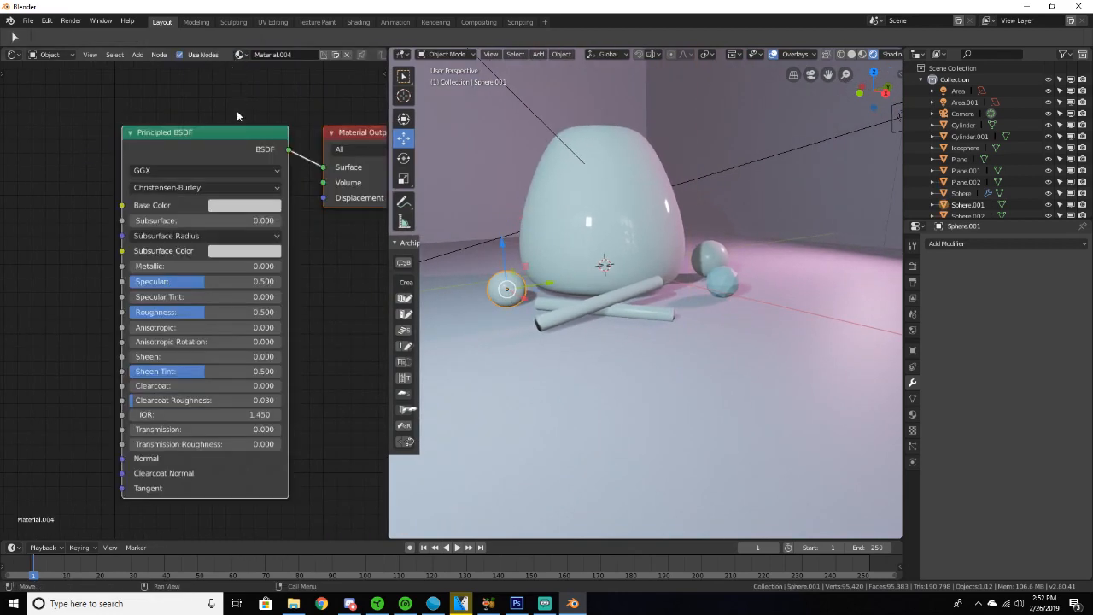
Darken the base color of the small smooth sphere's material to dark grey.
click(239, 207)
click(262, 205)
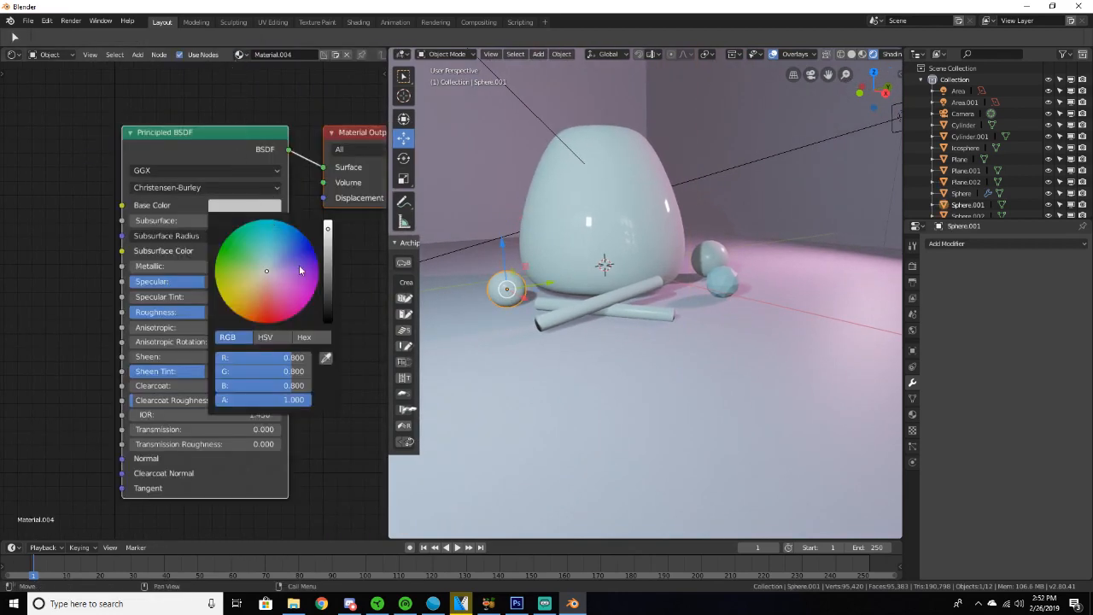
click(328, 301)
drag(328, 299, 328, 291)
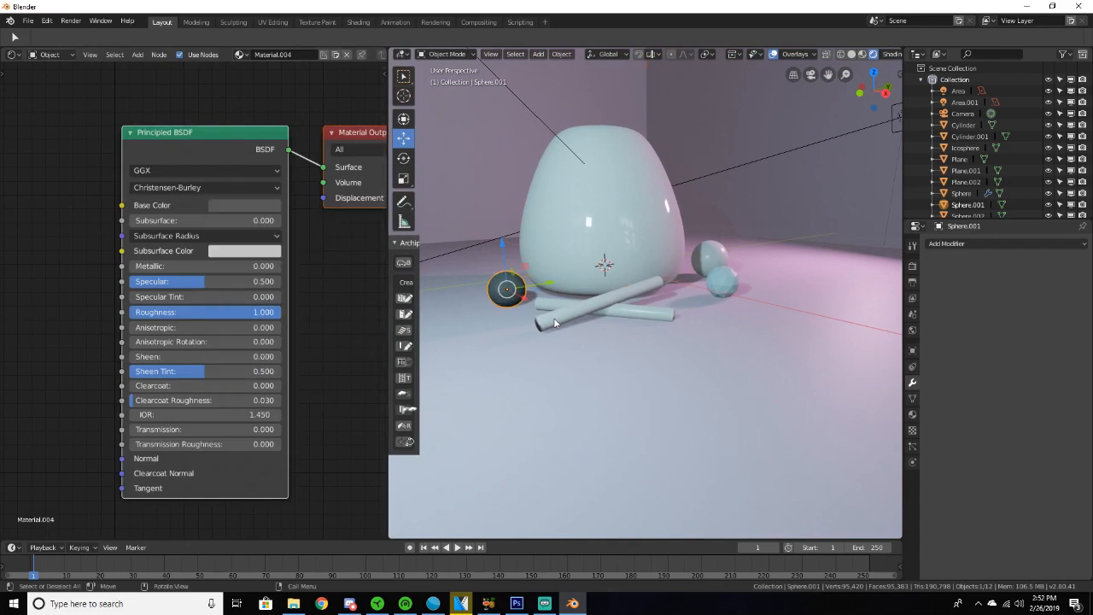
Raise the dark sphere's material roughness to 0.790.
scroll(556, 316, up, 6)
shift+middle_drag(556, 331, 835, 407)
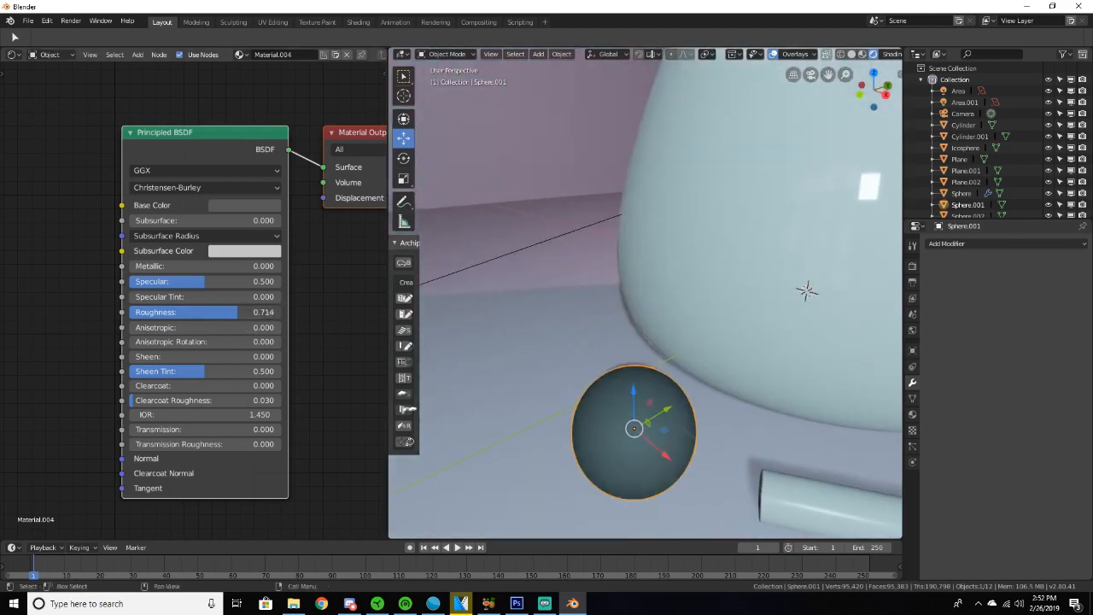
drag(238, 312, 249, 312)
middle_drag(490, 378, 596, 373)
scroll(424, 355, down, 3)
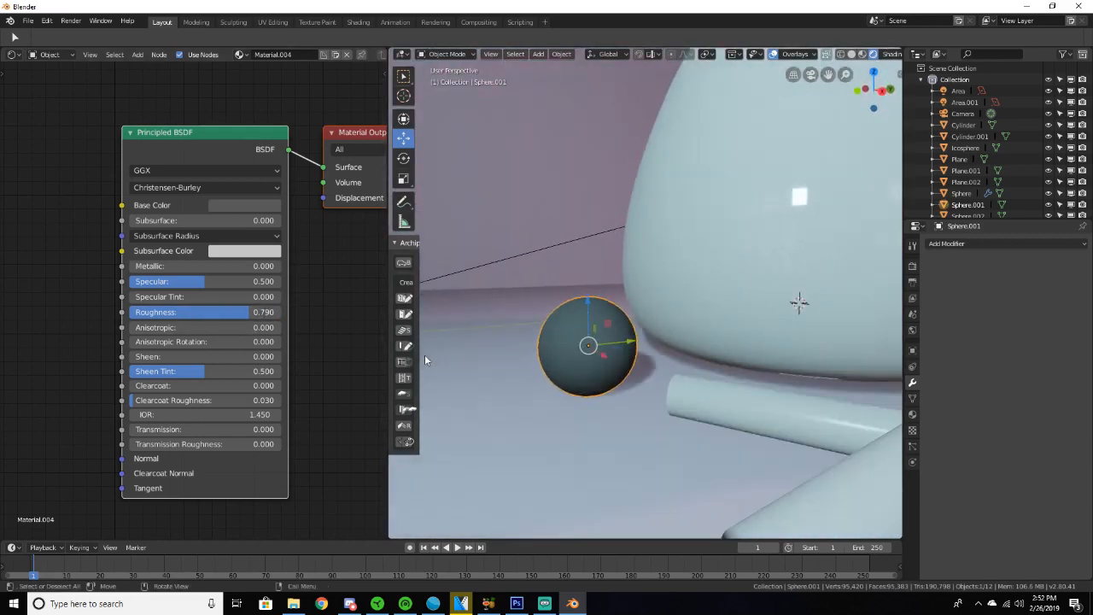
key(a)
key(a)
Create a new material for the larger sphere copy behind the small icosphere and give it a salmon-orange base color.
mouse_move(711, 362)
shift+middle_down()
mouse_move(646, 341)
mouse_move(573, 369)
mouse_move(693, 356)
shift+middle_up()
scroll(666, 345, down, 3)
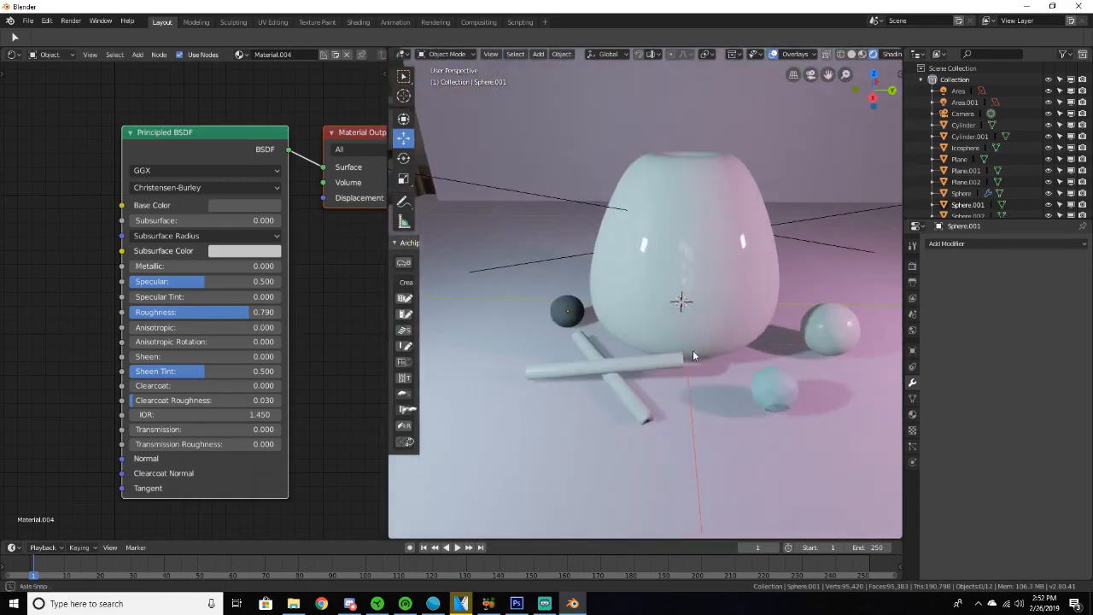
click(817, 327)
middle_drag(817, 327, 895, 333)
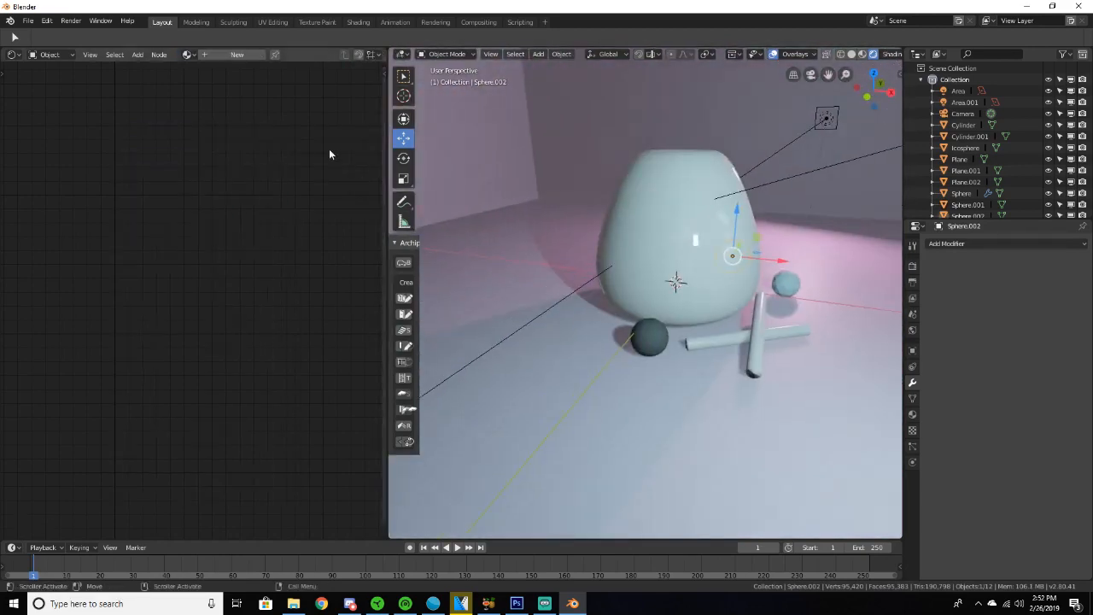
click(254, 54)
click(244, 205)
drag(286, 287, 264, 294)
middle_drag(879, 299, 701, 297)
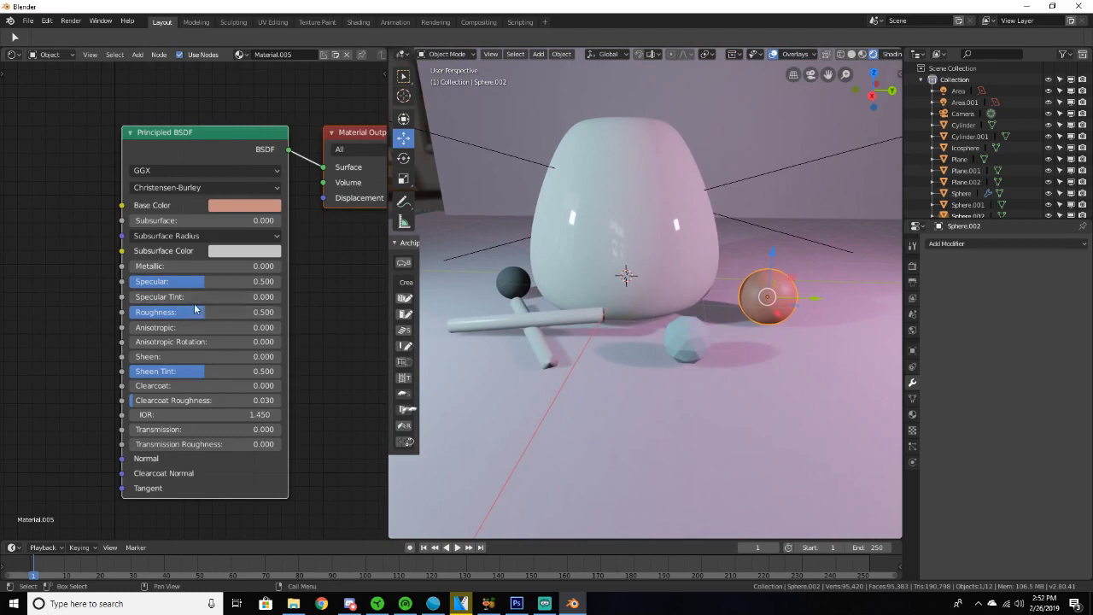
Set the small icosphere's material roughness to 0.781.
click(659, 361)
middle_drag(659, 360, 760, 340)
click(767, 322)
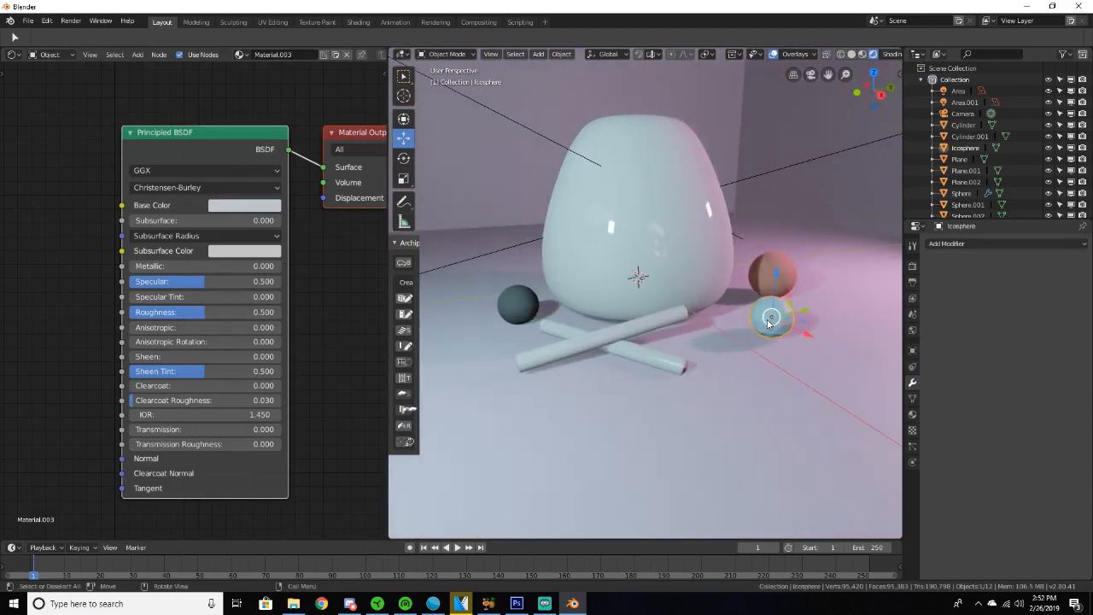
drag(232, 312, 213, 312)
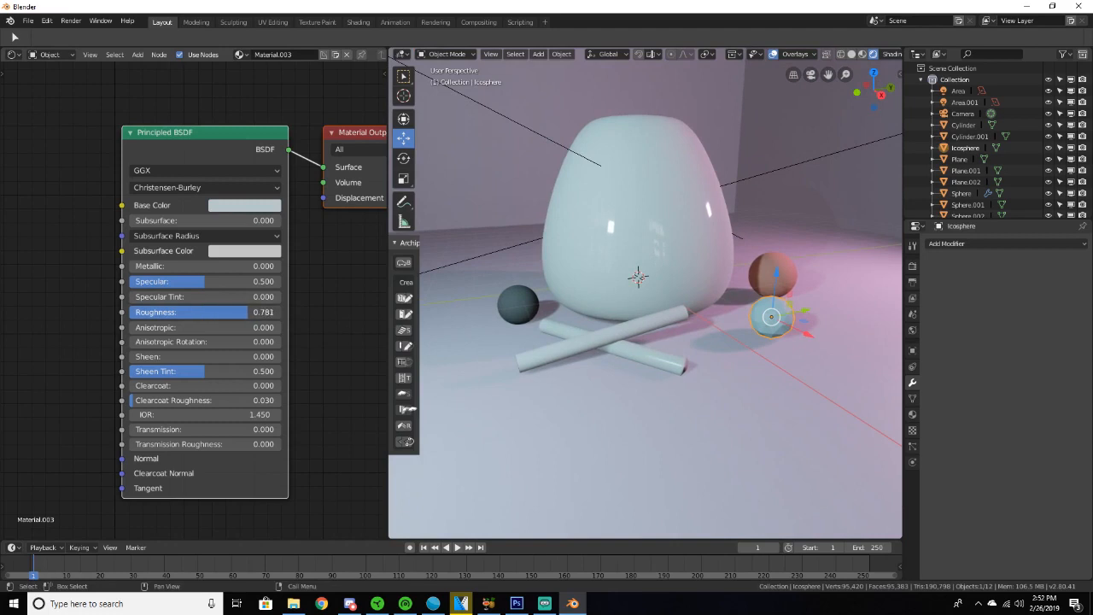
Create a material with roughness 1.000 for the upper crossed rod and assign the same Material.006 to the other rod.
click(597, 343)
middle_drag(596, 342, 652, 363)
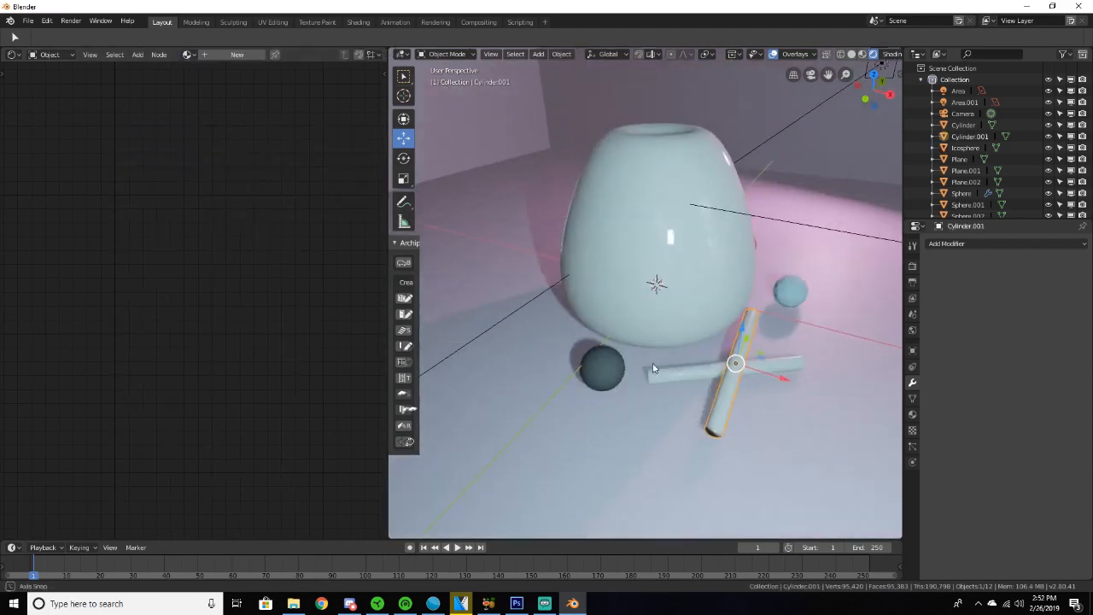
click(224, 56)
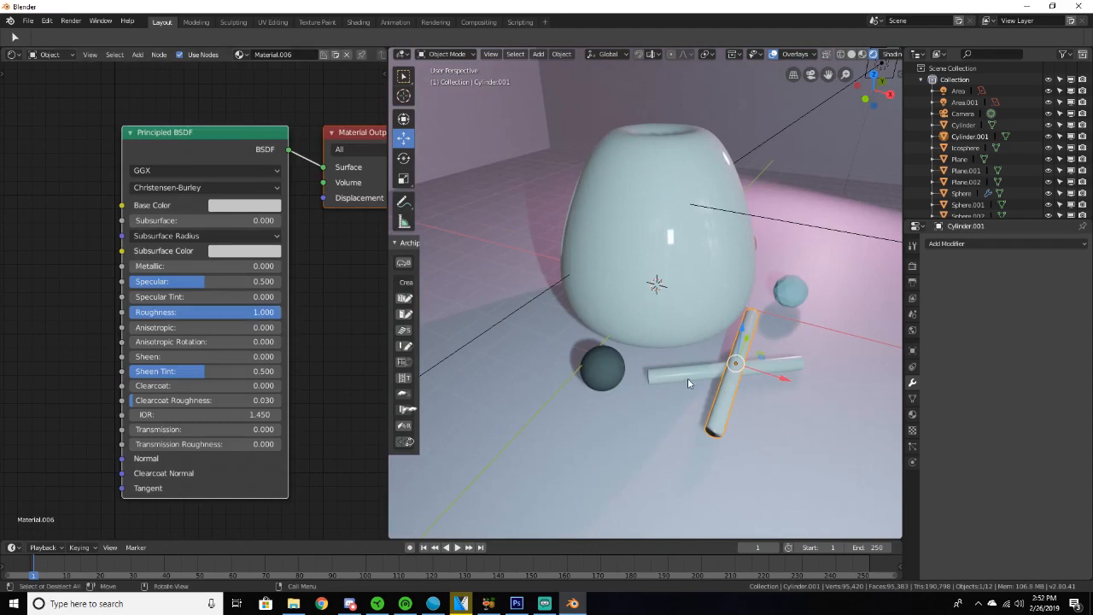
click(685, 374)
click(188, 54)
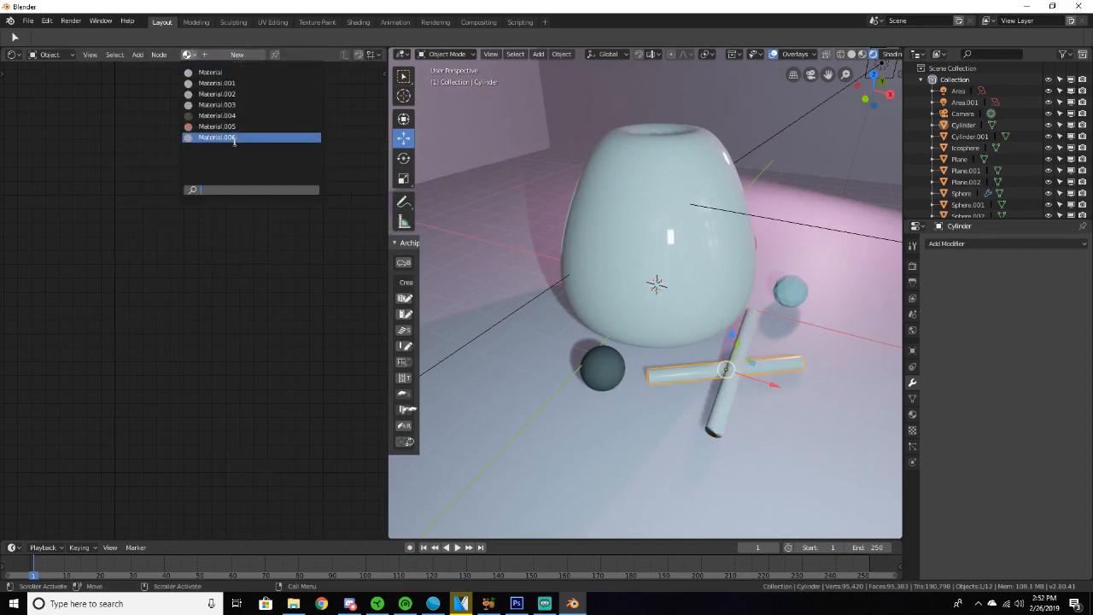
click(230, 134)
Examine the composition of the rods, spheres, large shape and lighting from several angles and distances.
scroll(637, 359, down, 3)
middle_drag(665, 383, 722, 273)
click(644, 345)
scroll(645, 345, down, 3)
scroll(672, 370, up, 8)
scroll(632, 336, down, 4)
scroll(750, 310, down, 2)
scroll(574, 331, down, 3)
scroll(703, 294, up, 4)
middle_drag(657, 305, 668, 261)
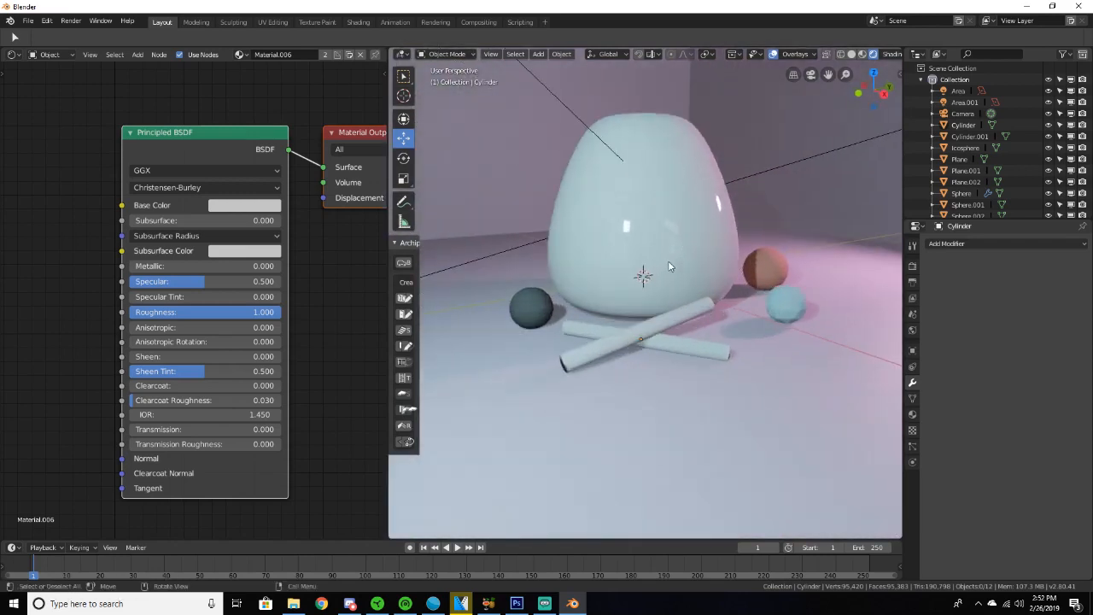
scroll(683, 281, down, 2)
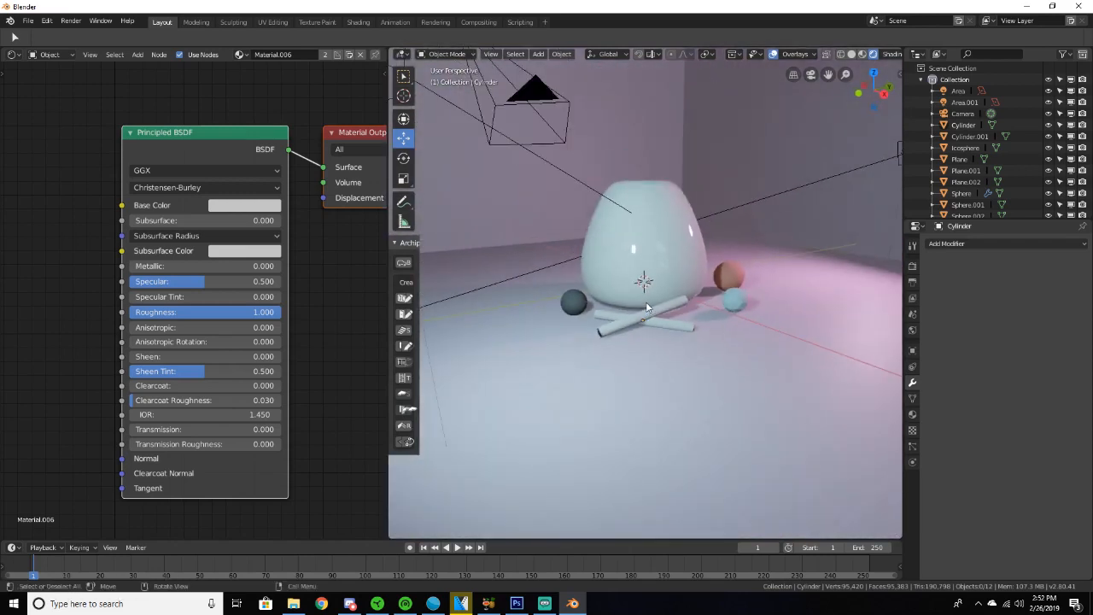
scroll(662, 311, down, 2)
scroll(665, 308, up, 4)
middle_drag(650, 290, 615, 268)
scroll(716, 322, up, 1)
scroll(704, 313, down, 4)
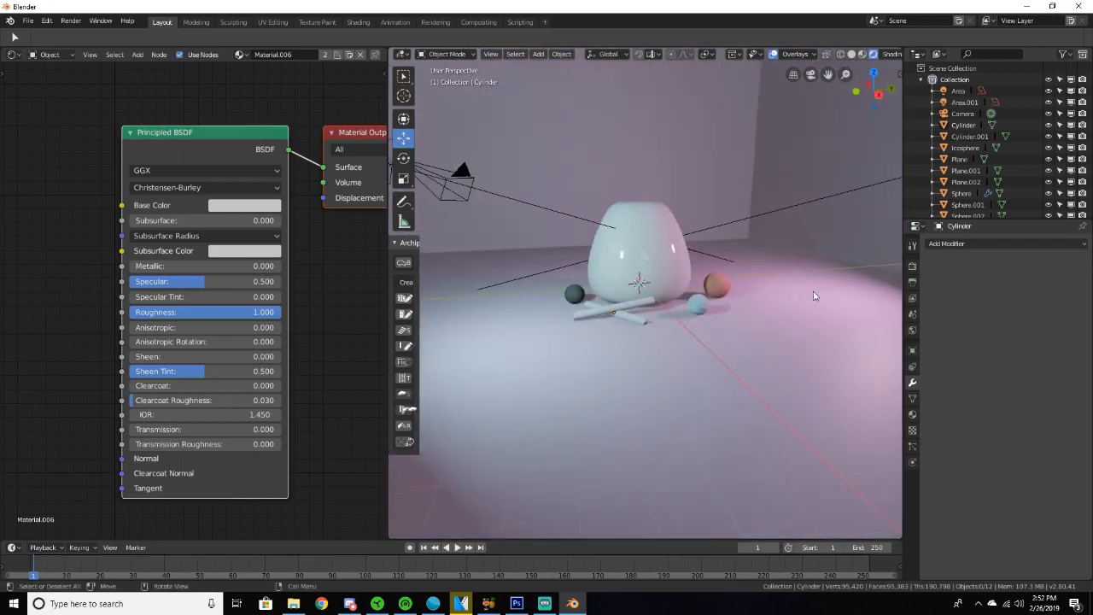
middle_drag(702, 232, 728, 263)
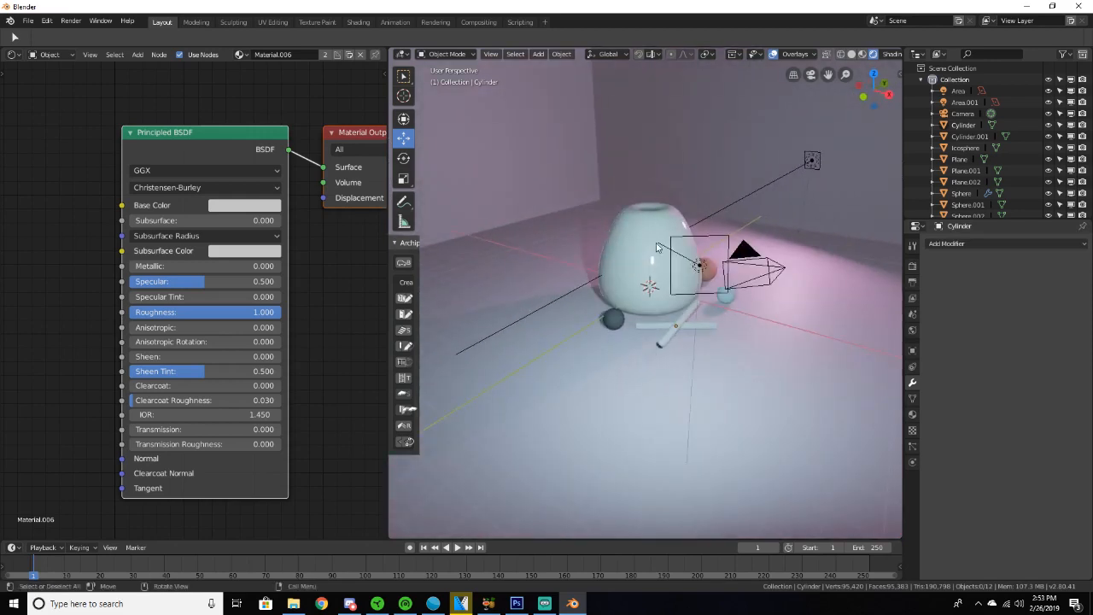
Add an ico sphere at the large shape's center and scale it up until it encloses all the objects.
key(shift+a)
mouse_move(645, 248)
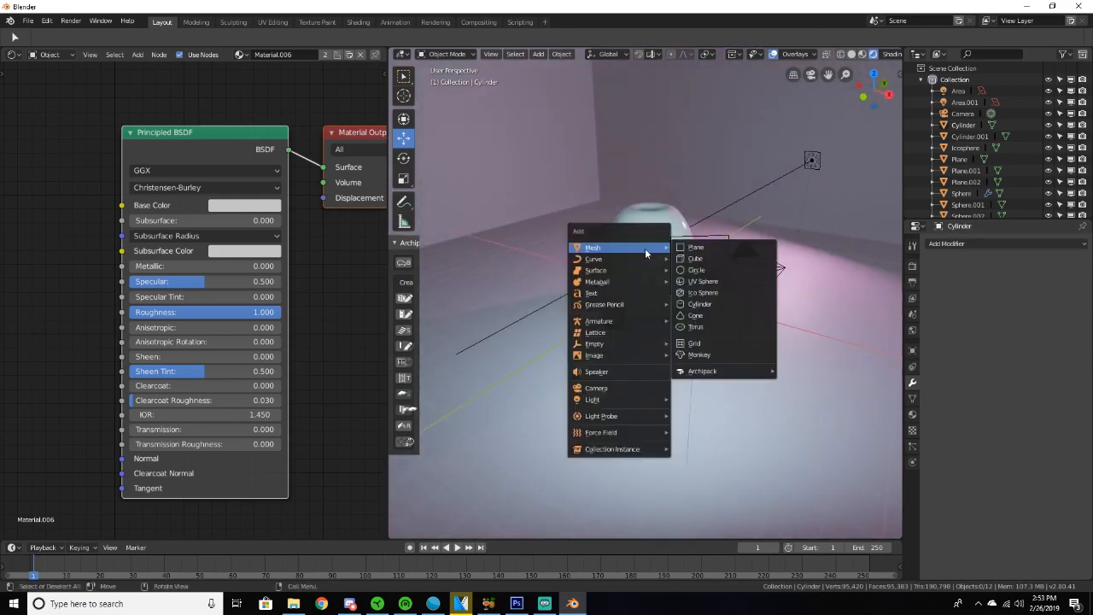
click(717, 293)
middle_drag(718, 293, 617, 328)
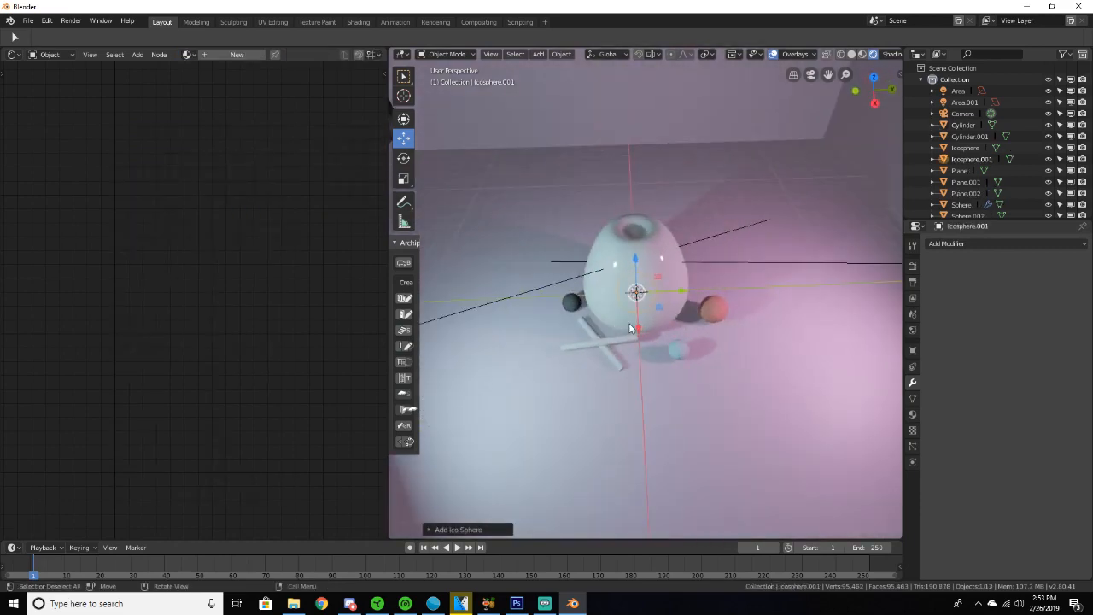
key(s)
click(752, 317)
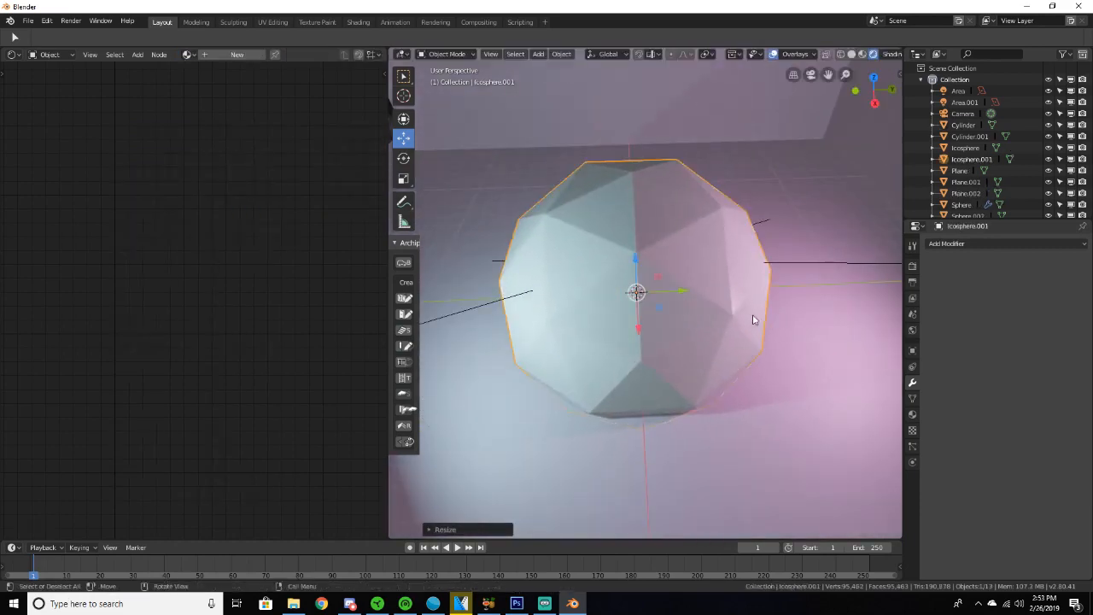
Lower the enclosing ico sphere slightly along Z so that more of it sinks below the floor.
middle_drag(752, 317, 744, 272)
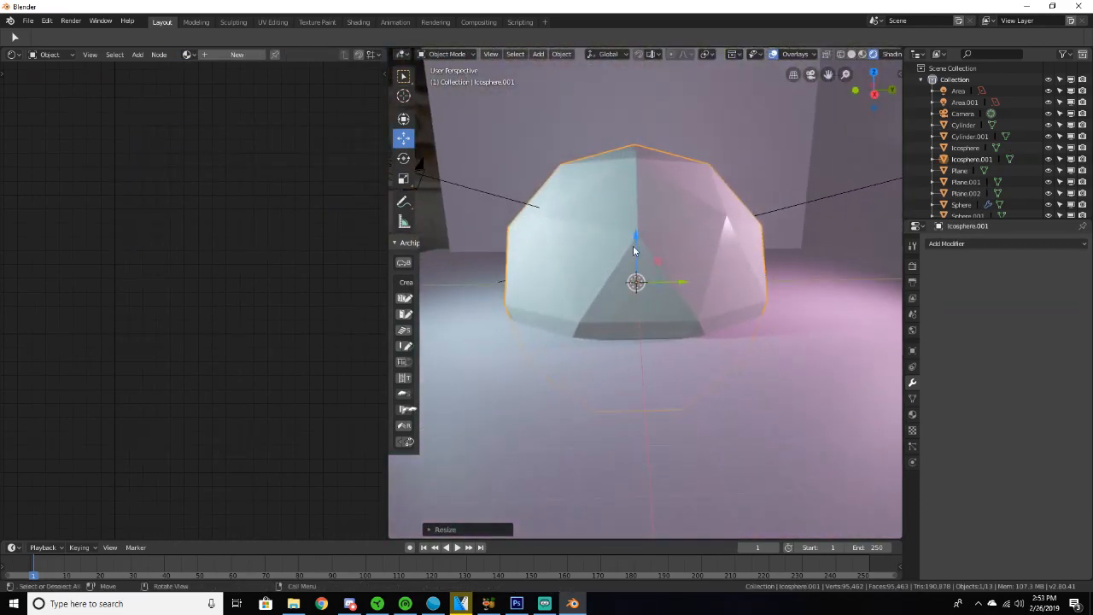
drag(633, 250, 637, 262)
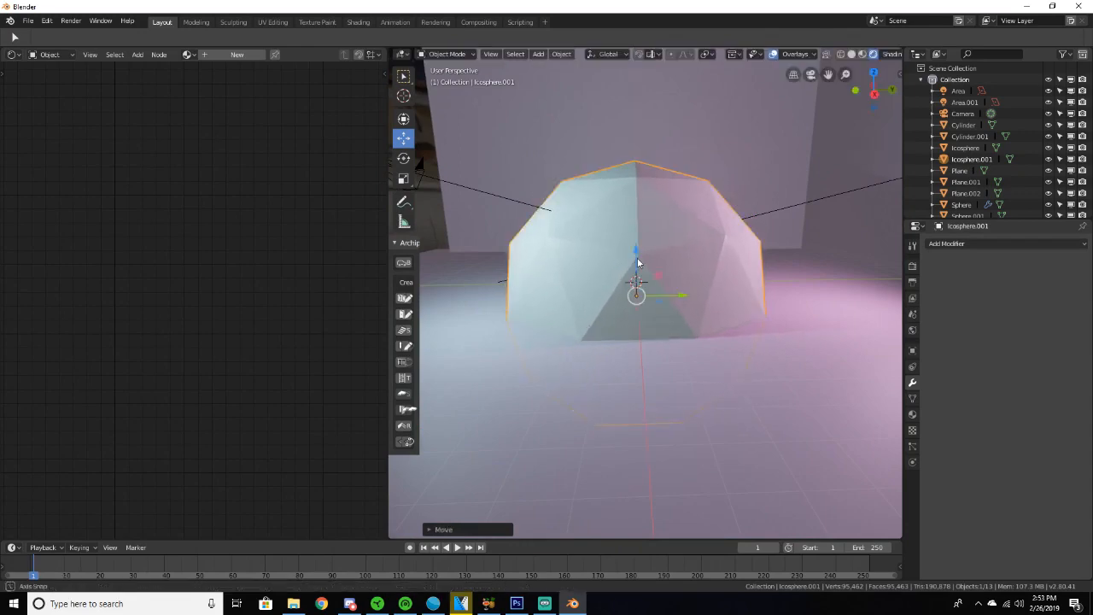
middle_drag(637, 262, 664, 258)
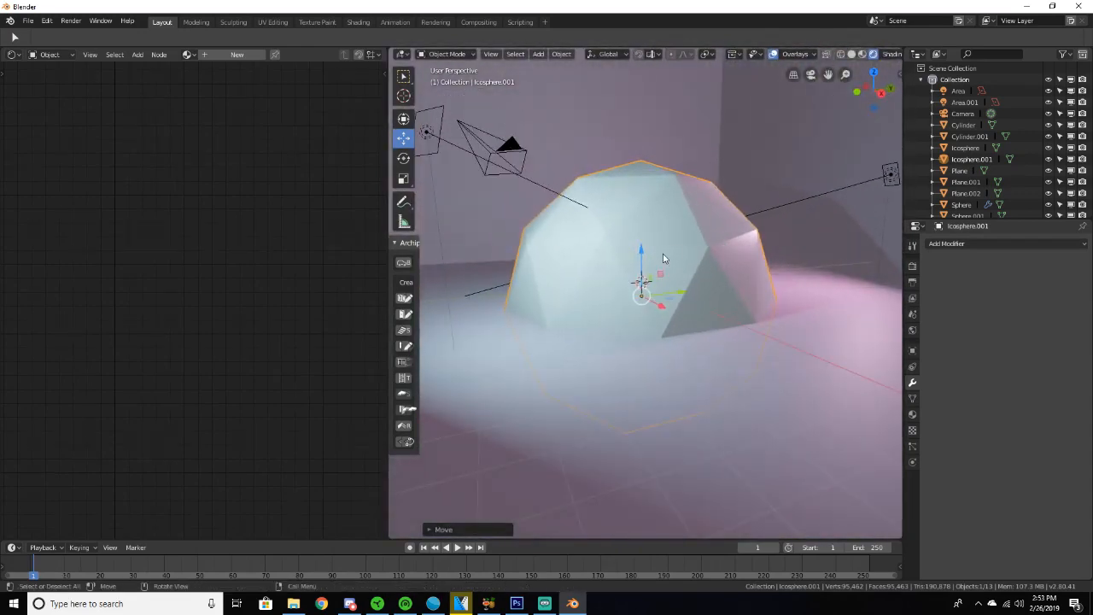
Add a Wireframe modifier to the enclosing ico sphere to turn it into an open dome.
click(966, 244)
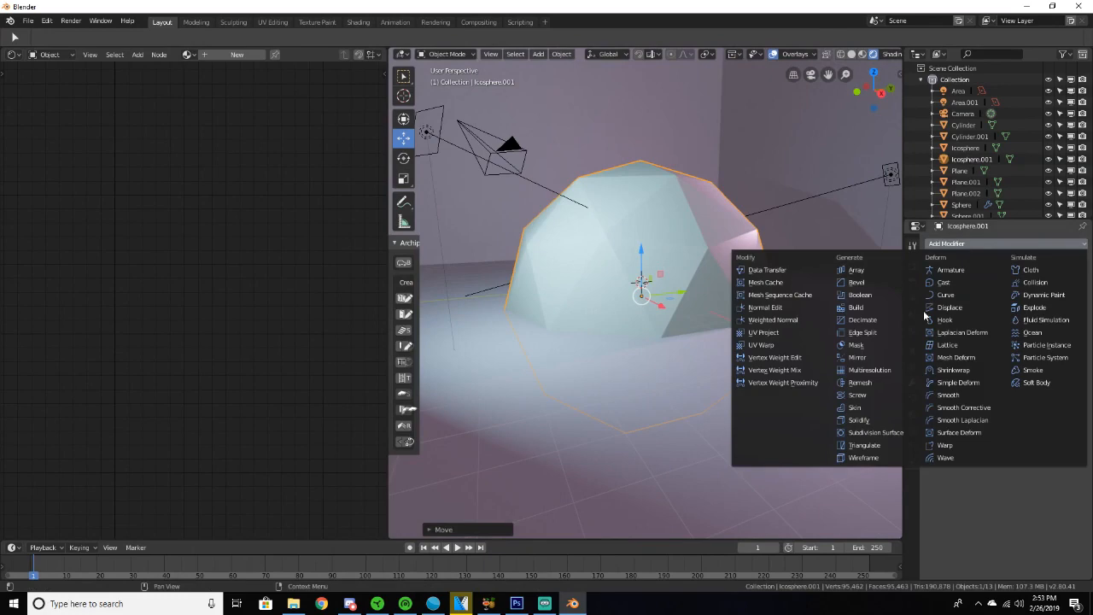
click(877, 457)
middle_drag(873, 458, 728, 356)
key(a)
key(a)
scroll(686, 336, up, 3)
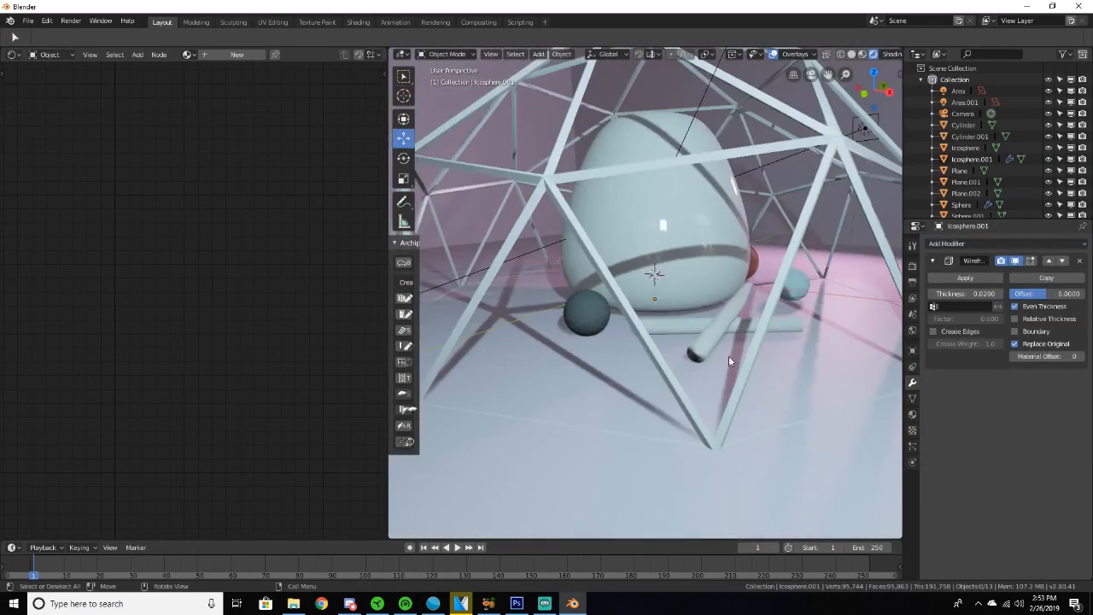
Create a new material for the wireframe dome with a pink base color of R 0.800, G 0.255, B 0.301.
scroll(729, 357, down, 5)
click(622, 265)
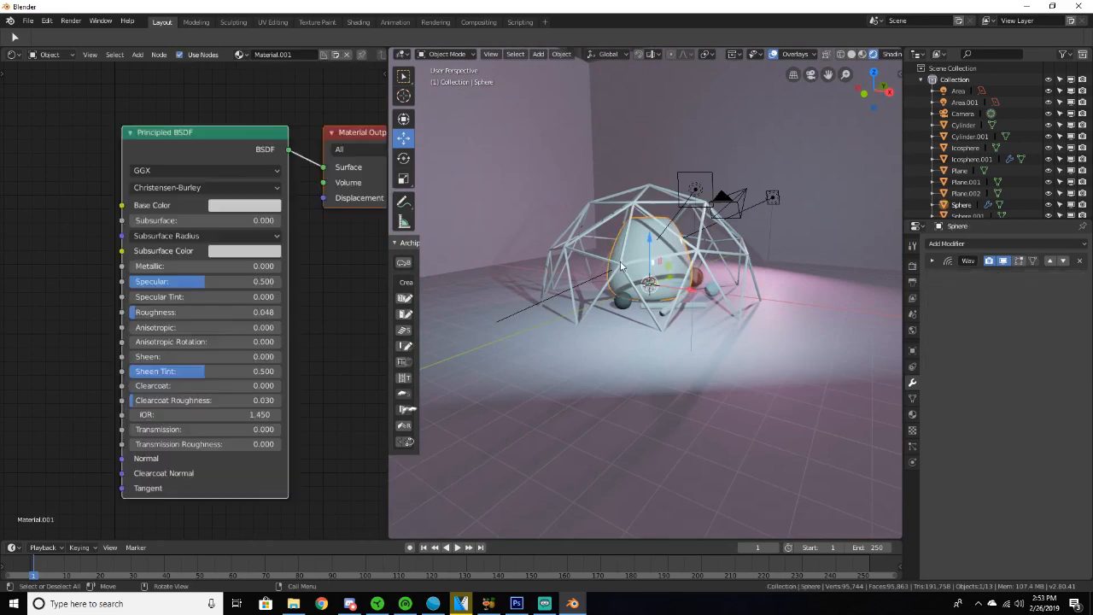
click(621, 265)
click(212, 56)
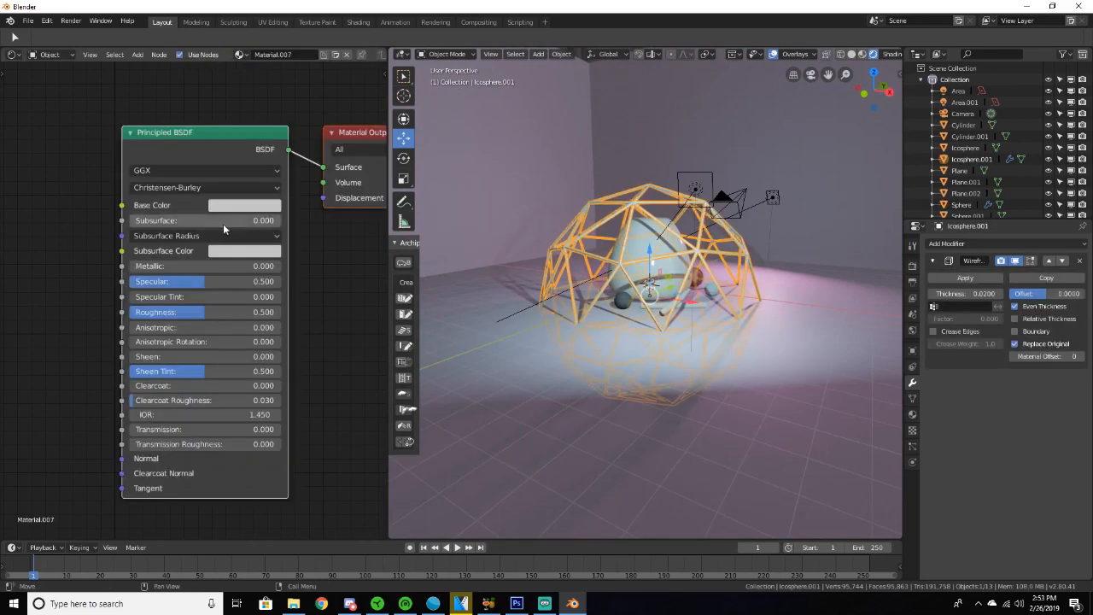
click(241, 206)
click(269, 292)
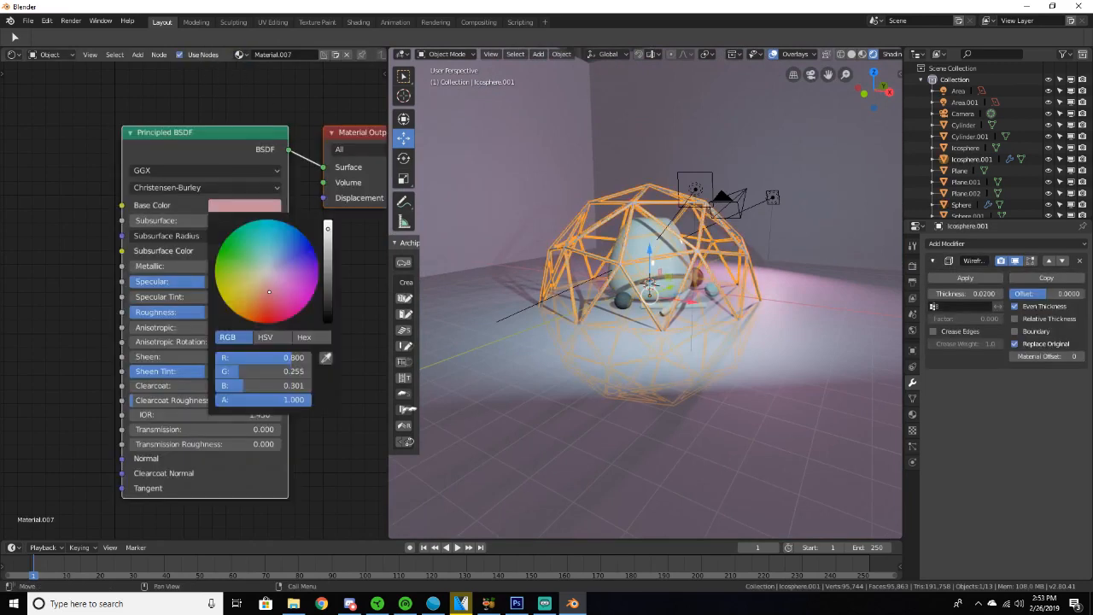
middle_drag(555, 329, 651, 315)
scroll(651, 314, up, 6)
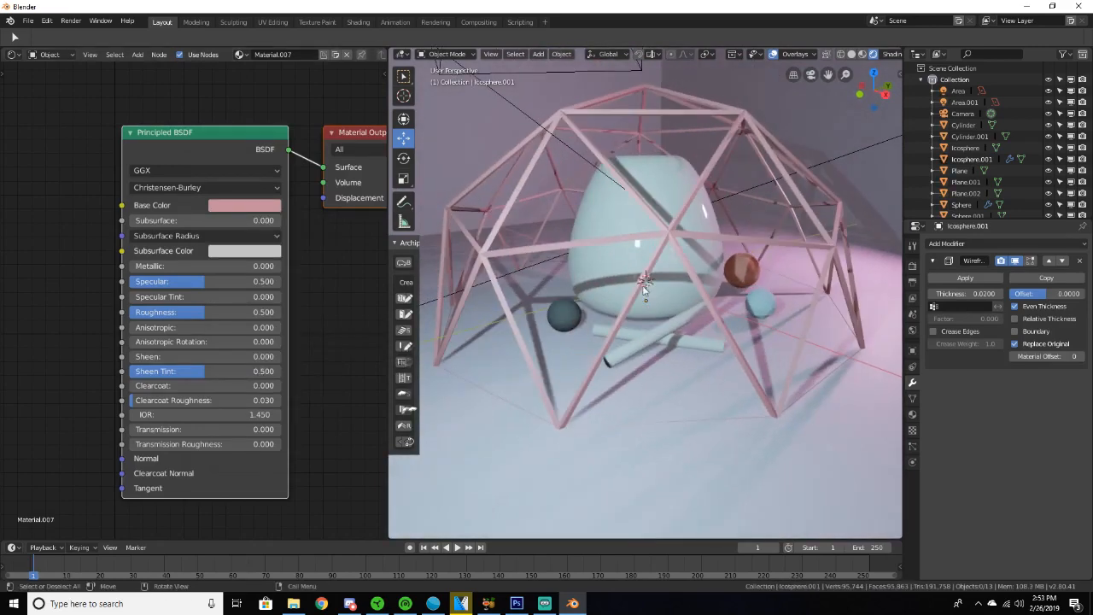
Try a Smooth modifier on the wireframe dome with factor 0.130 and repeat 0, and remove it.
click(663, 234)
click(936, 261)
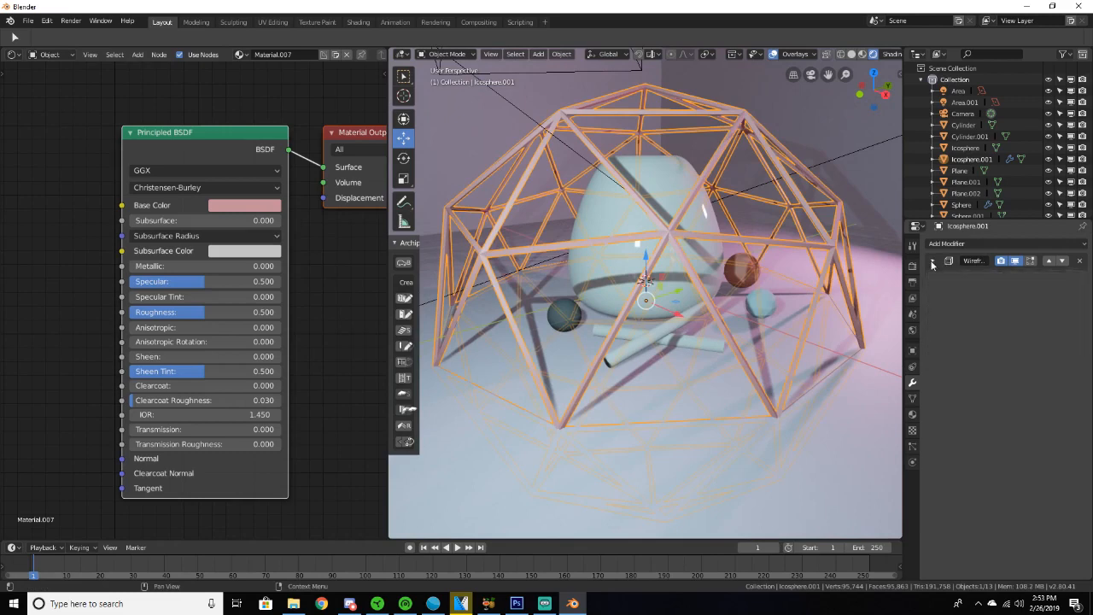
click(948, 245)
click(965, 396)
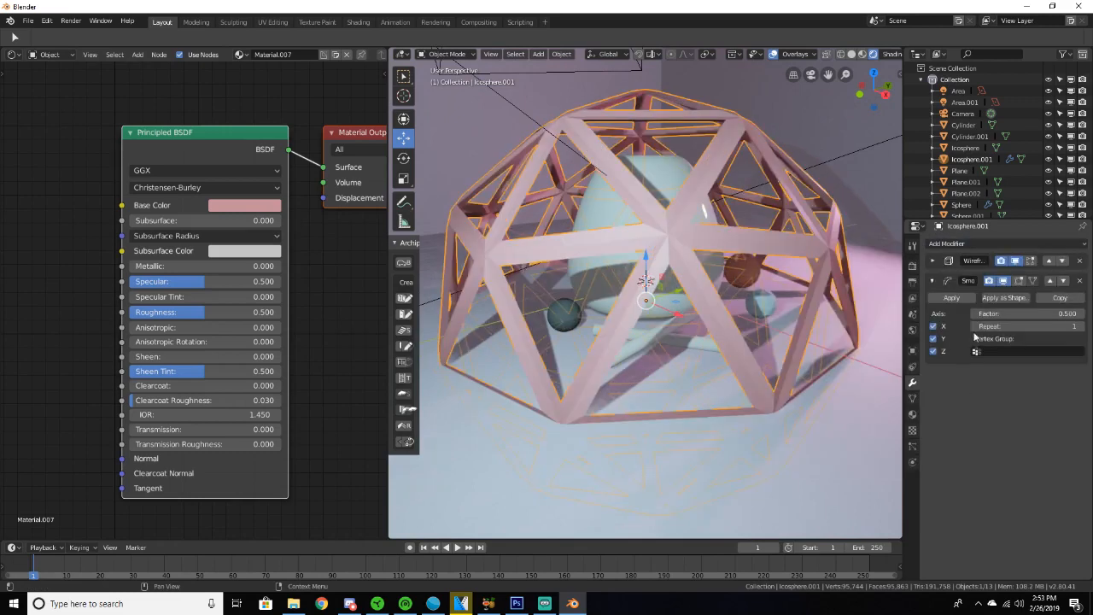
drag(1008, 313, 960, 314)
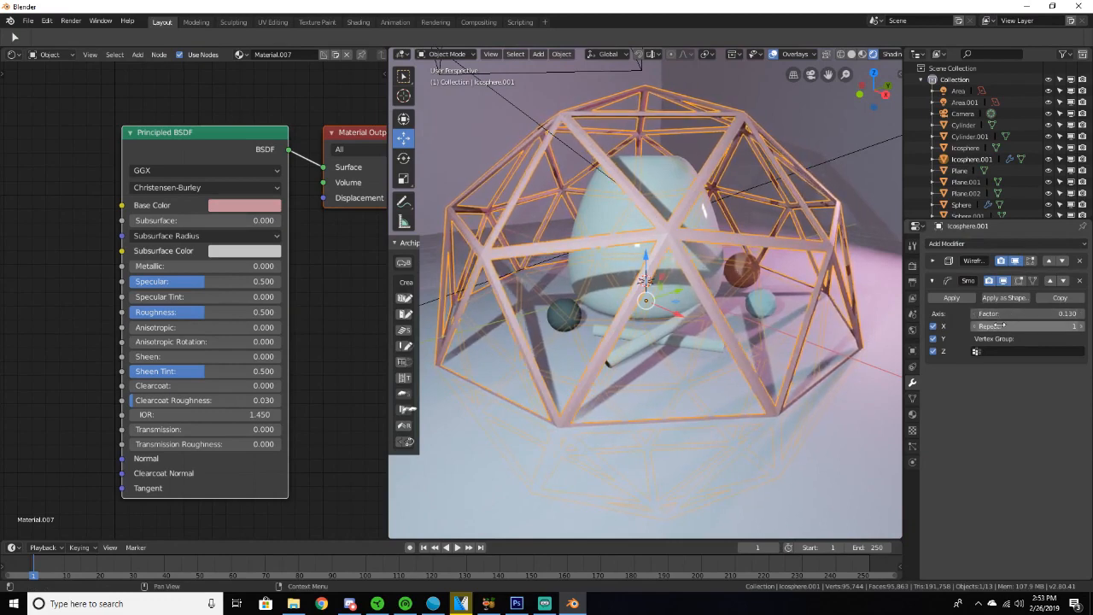
click(1080, 326)
click(1079, 326)
drag(1079, 326, 1007, 325)
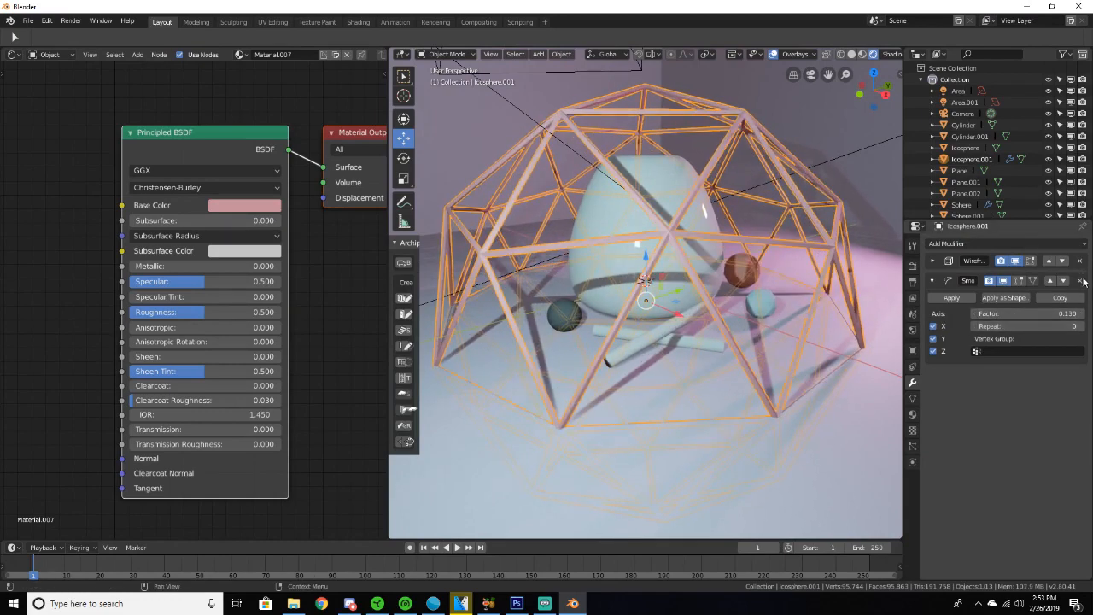
click(1080, 280)
Adjust the scale of the wireframe dome around the large shape and deselect it.
middle_drag(702, 271, 759, 294)
key(s)
click(759, 316)
key(a)
key(a)
scroll(746, 304, up, 3)
Add a Solidify modifier to the wireframe dome and set its thickness to 0 m.
click(965, 244)
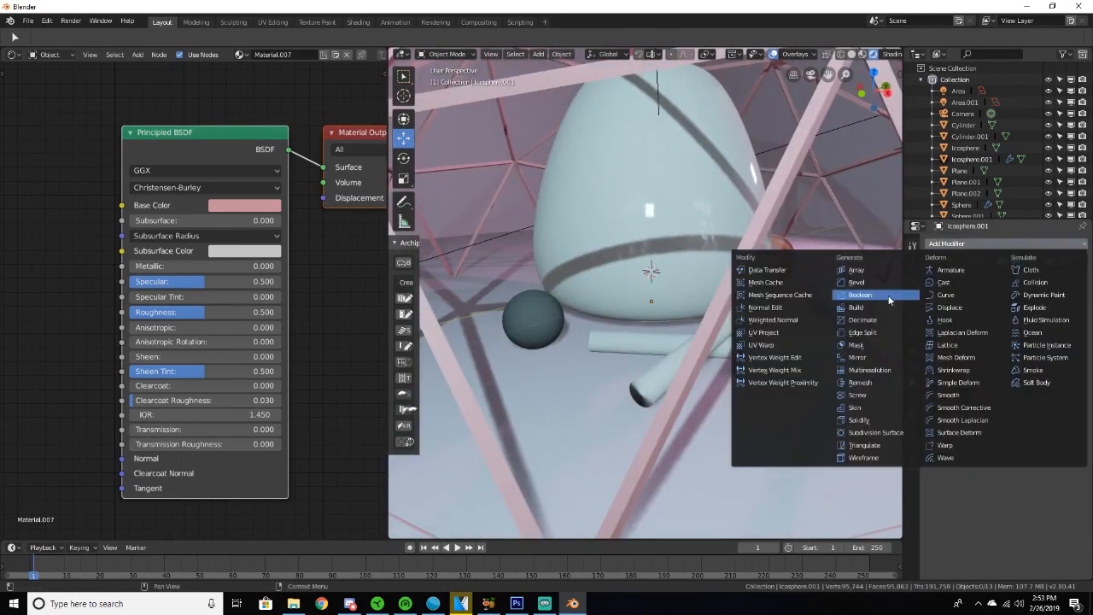
click(867, 419)
scroll(842, 400, down, 5)
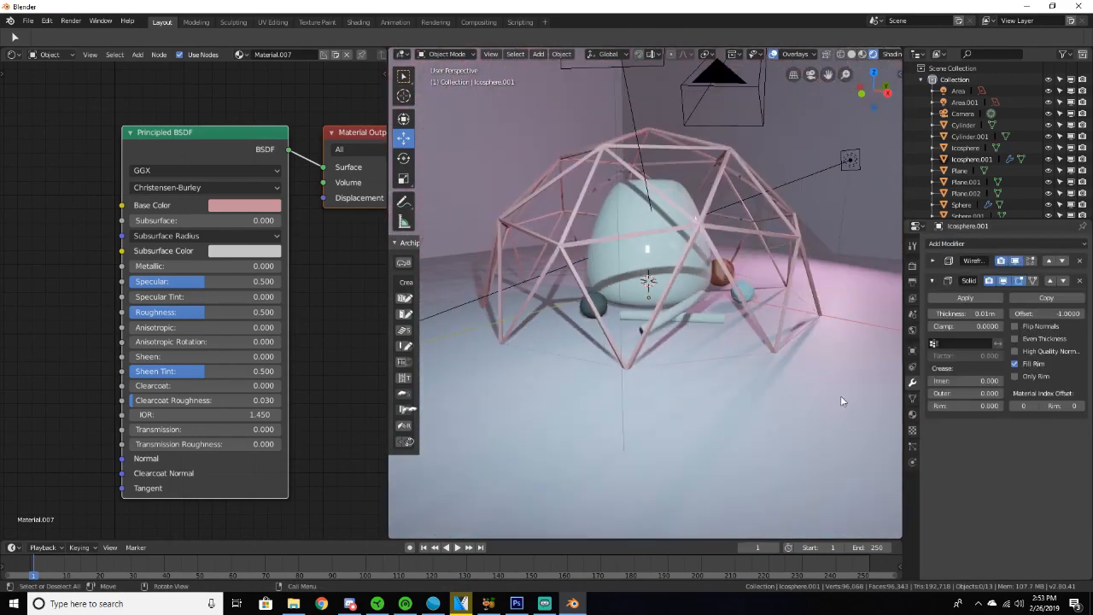
mouse_move(965, 313)
mouse_down()
mouse_move(999, 313)
mouse_move(965, 314)
mouse_up()
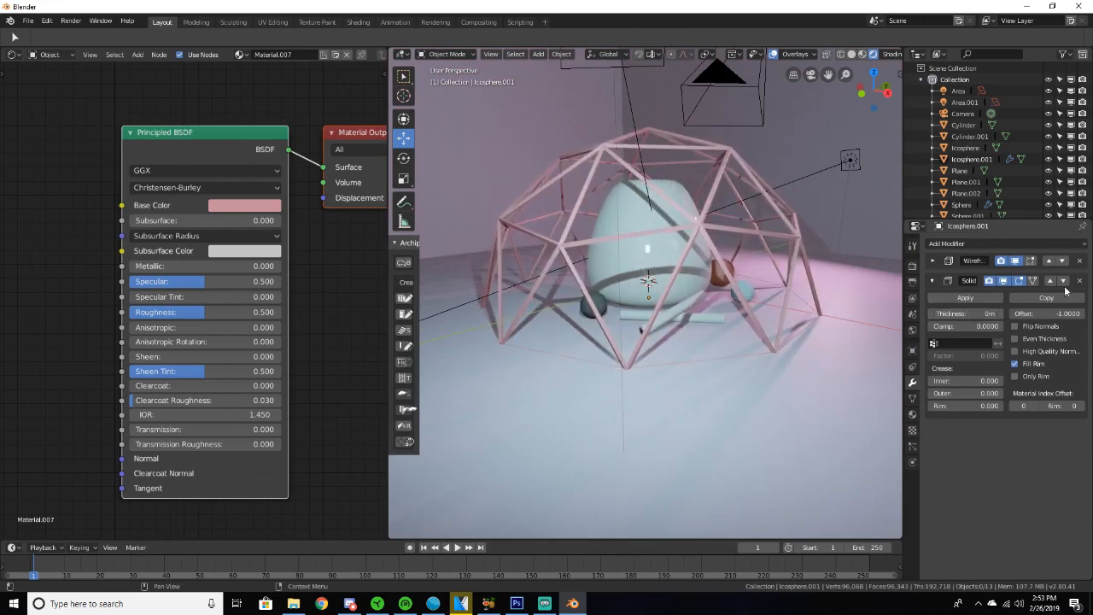
Remove the Solidify modifier from the wireframe dome.
click(1079, 281)
middle_drag(777, 299, 748, 324)
scroll(785, 338, up, 3)
scroll(748, 324, down, 6)
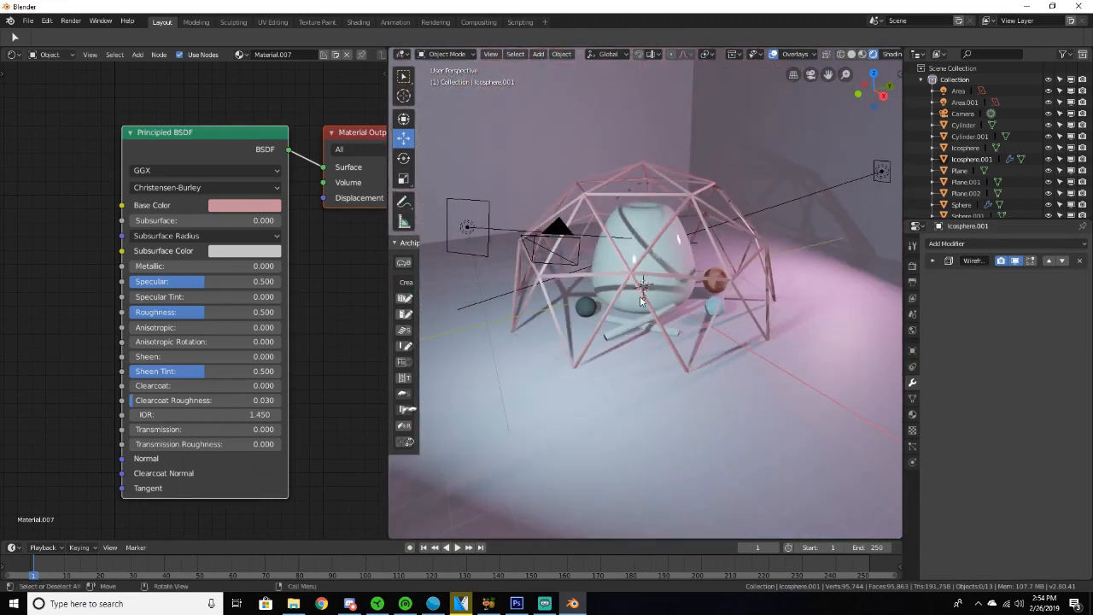
Select the wireframe dome, rotate it slightly around the large glossy shape, and deselect it.
click(627, 279)
scroll(641, 273, up, 4)
scroll(654, 269, down, 2)
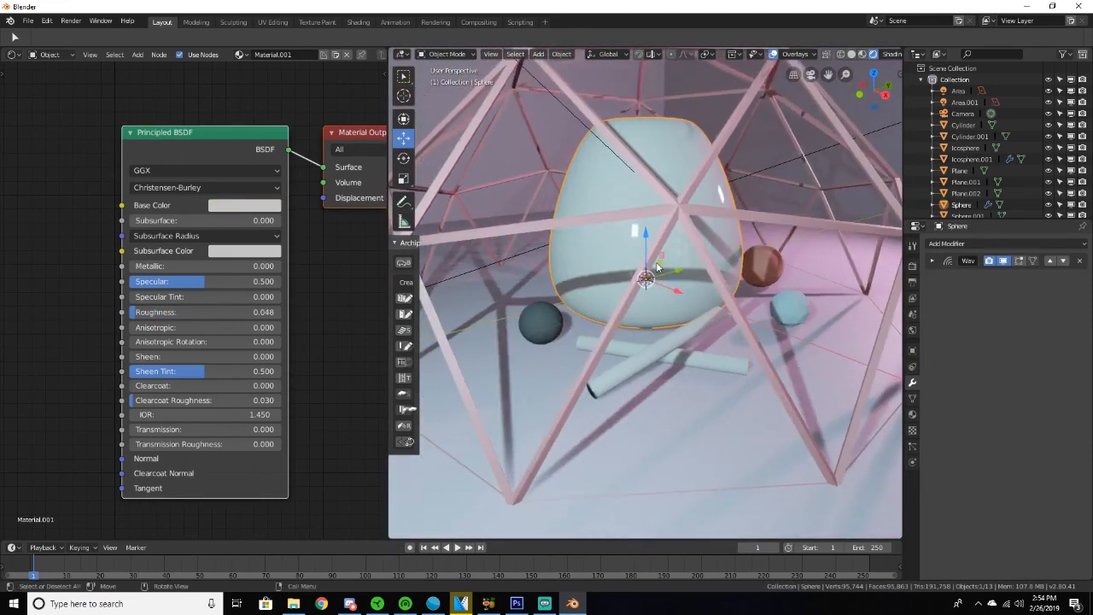
middle_drag(679, 245, 696, 247)
click(696, 247)
click(693, 250)
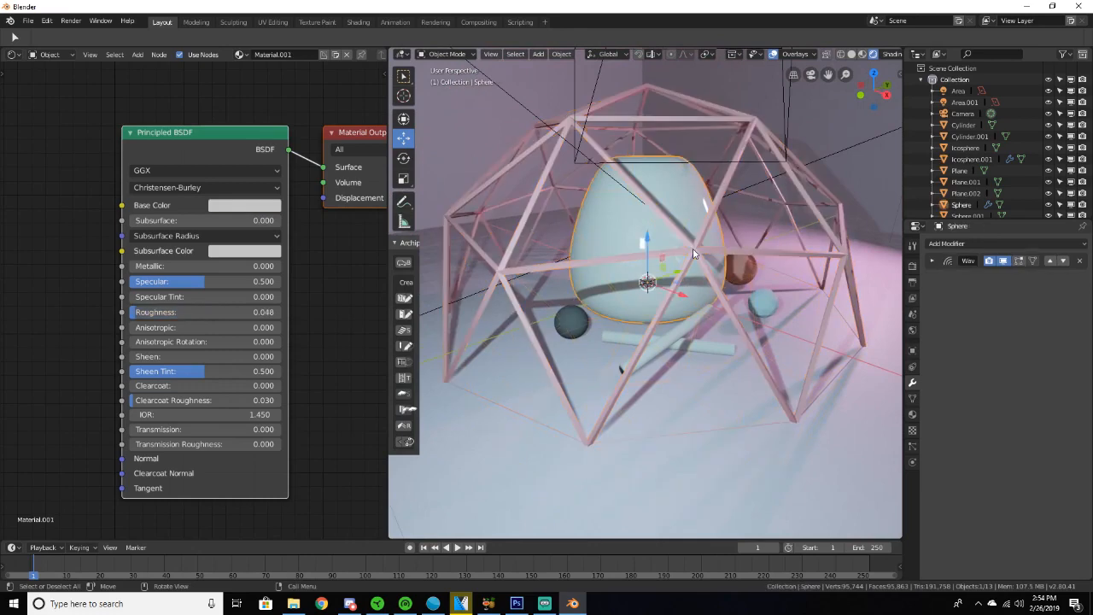
click(693, 250)
click(692, 253)
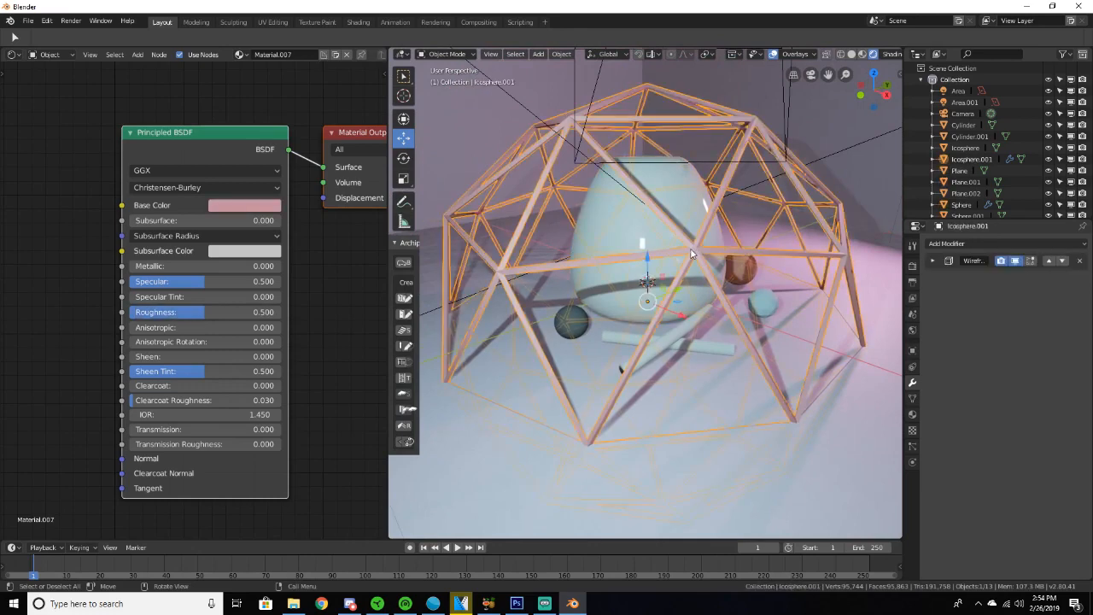
click(405, 159)
drag(654, 320, 643, 325)
key(alt+a)
middle_drag(641, 320, 684, 375)
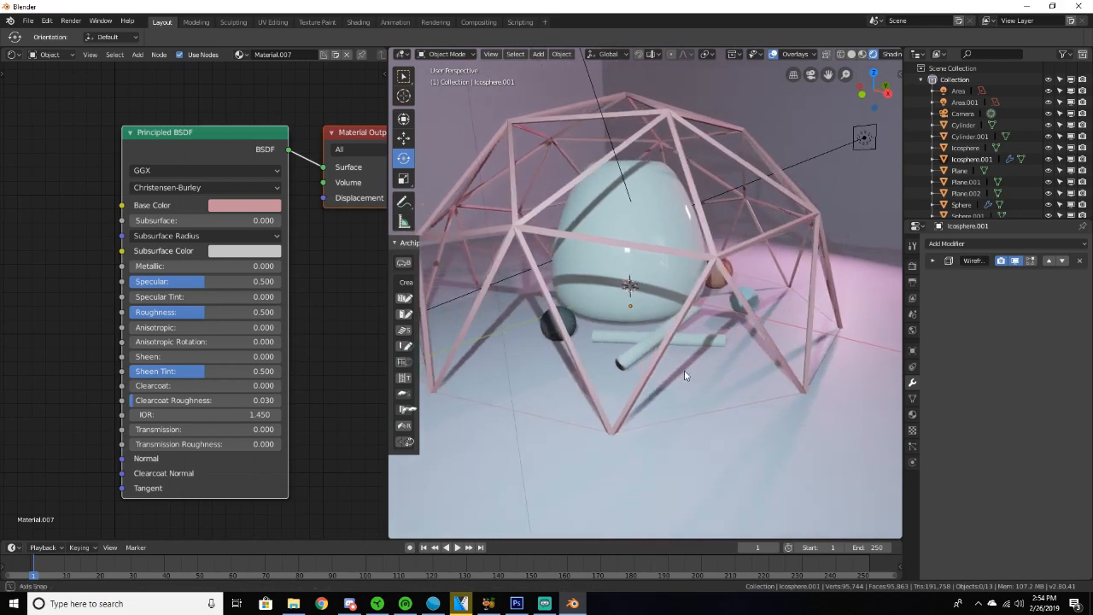
Enable soft shadows in the Eevee render settings.
click(912, 330)
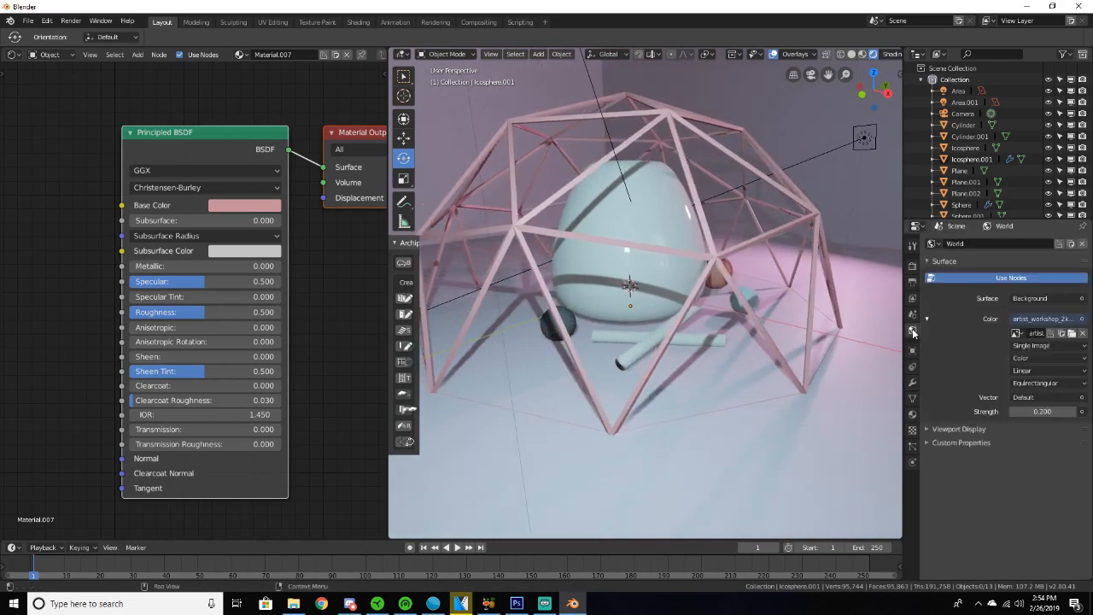
click(913, 283)
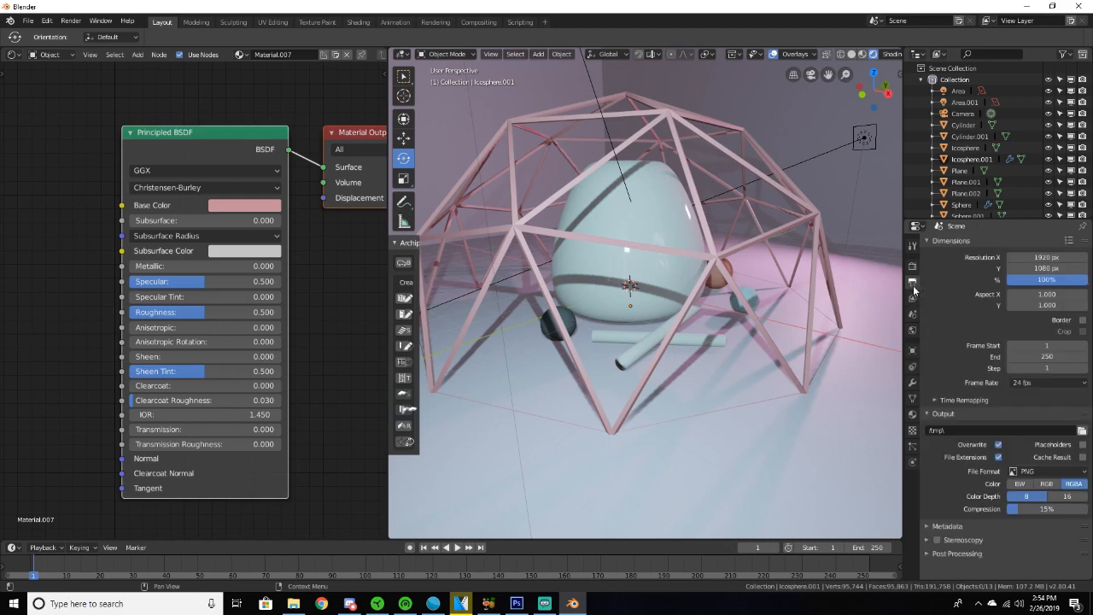
click(913, 266)
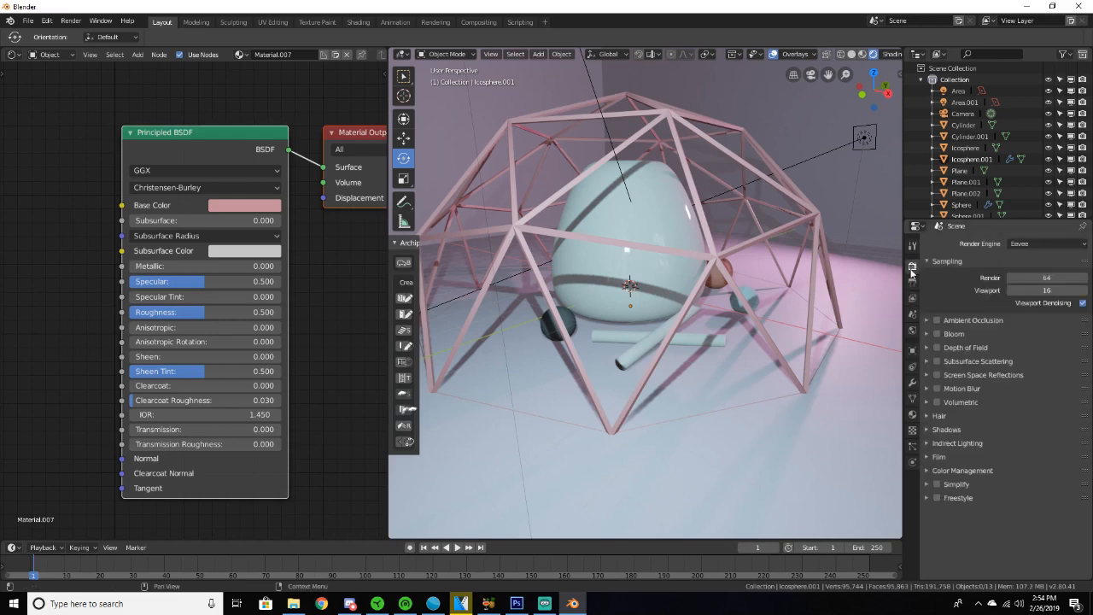
click(947, 430)
click(1071, 496)
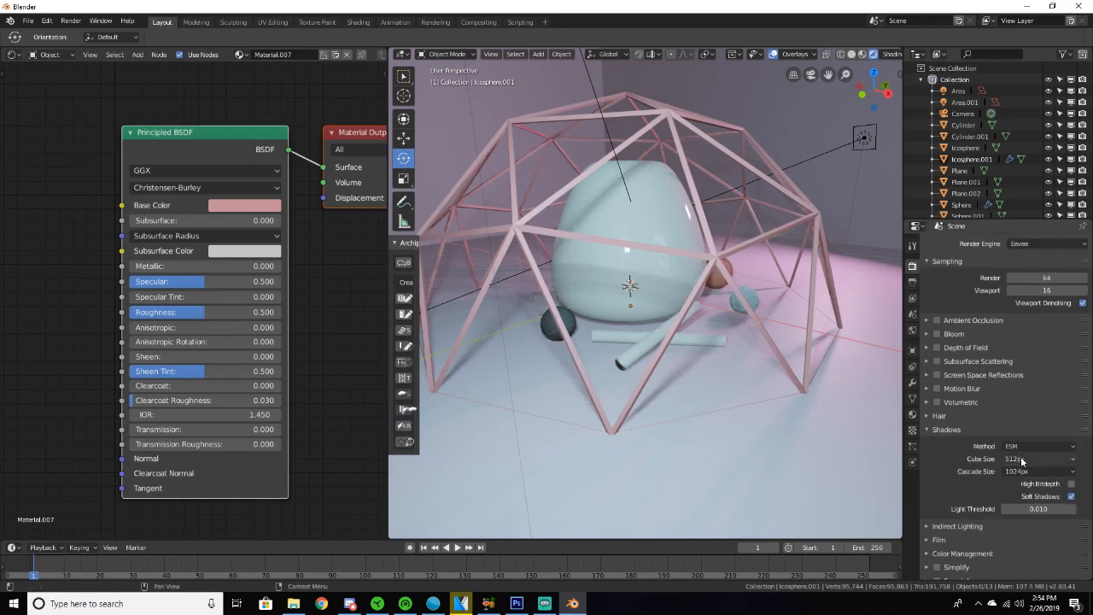
click(946, 429)
Try the Very High Contrast and High Contrast looks in the color management settings and compare them on the scene.
click(975, 469)
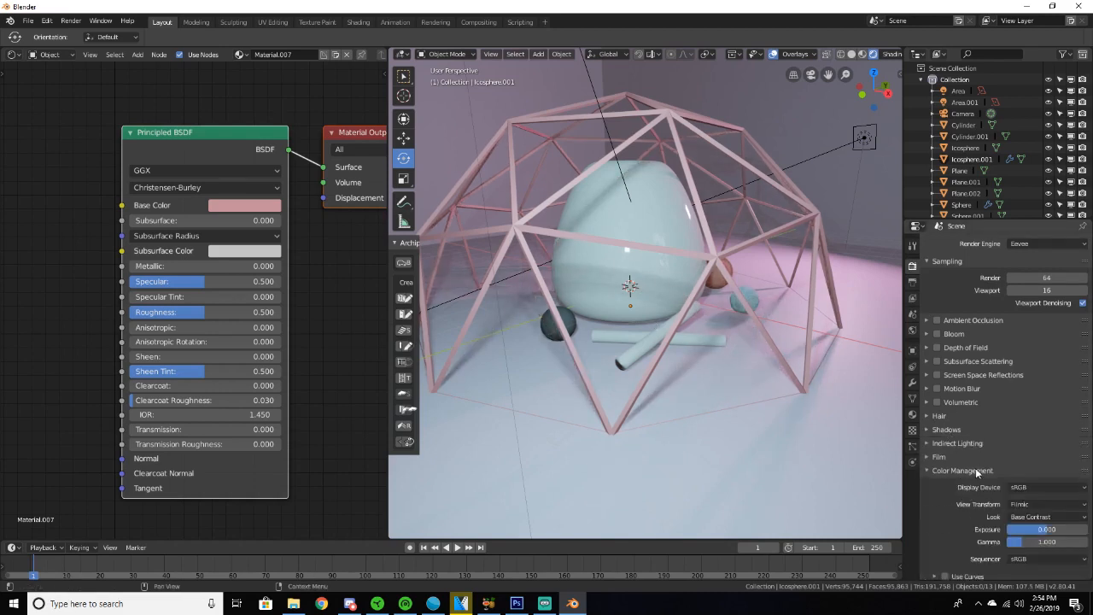
click(1036, 517)
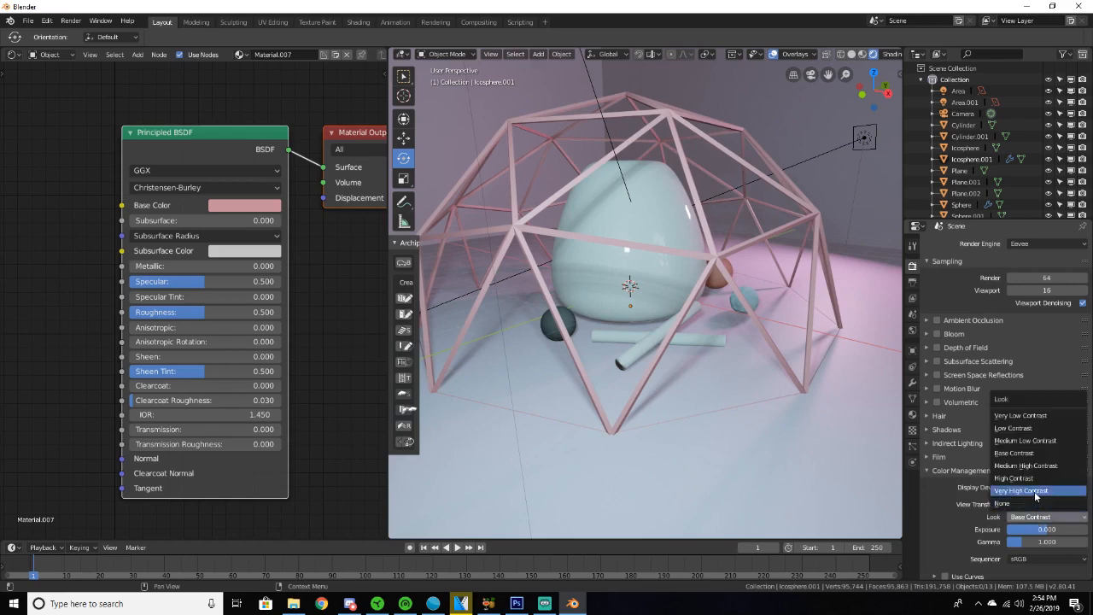
click(1037, 517)
mouse_move(794, 393)
middle_down()
mouse_move(735, 391)
mouse_move(803, 376)
middle_up()
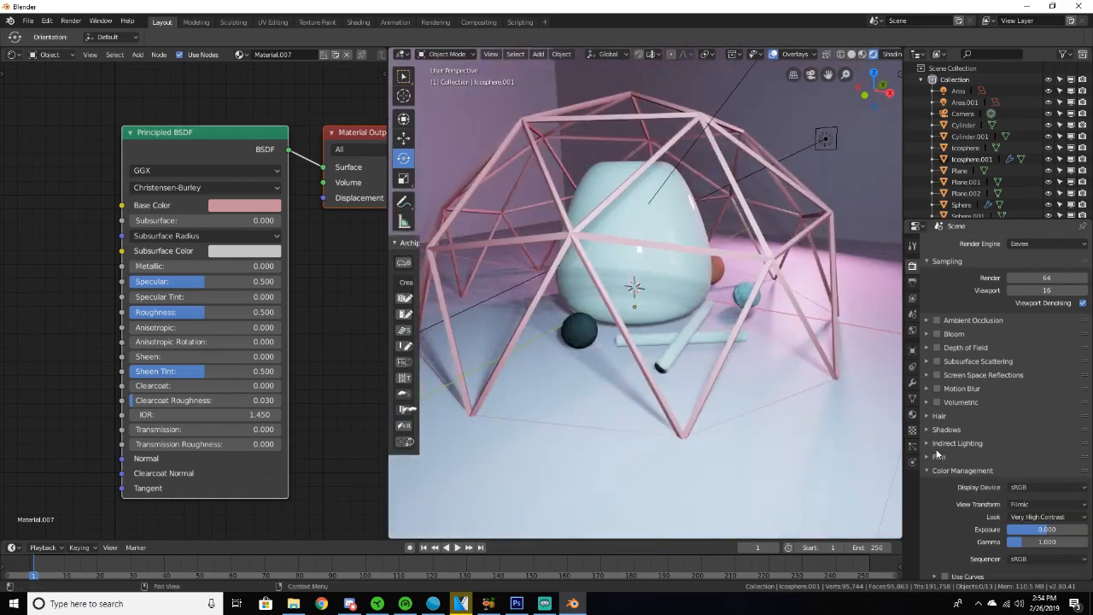
click(1038, 516)
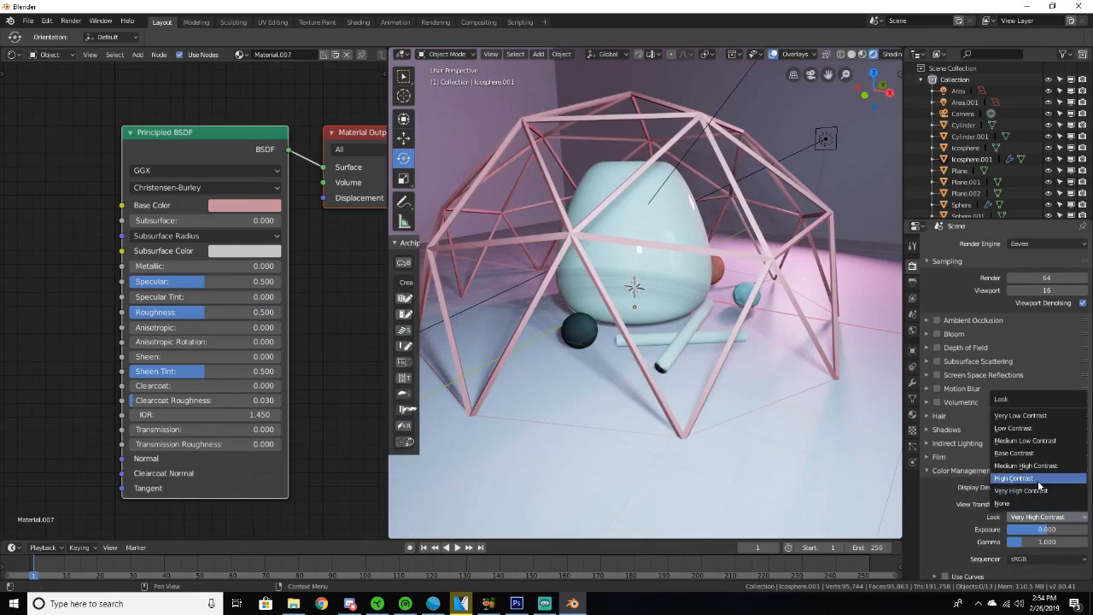
click(1036, 488)
middle_drag(830, 413, 737, 380)
scroll(740, 386, down, 4)
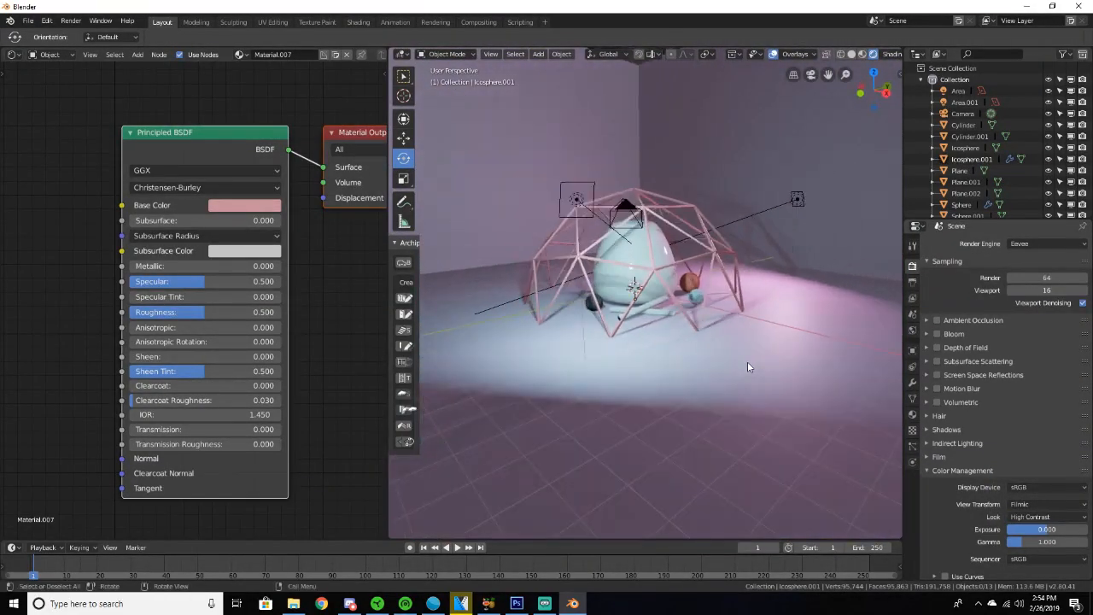
scroll(746, 358, up, 8)
scroll(745, 360, down, 8)
Set the color management look to Medium High Contrast.
click(1038, 516)
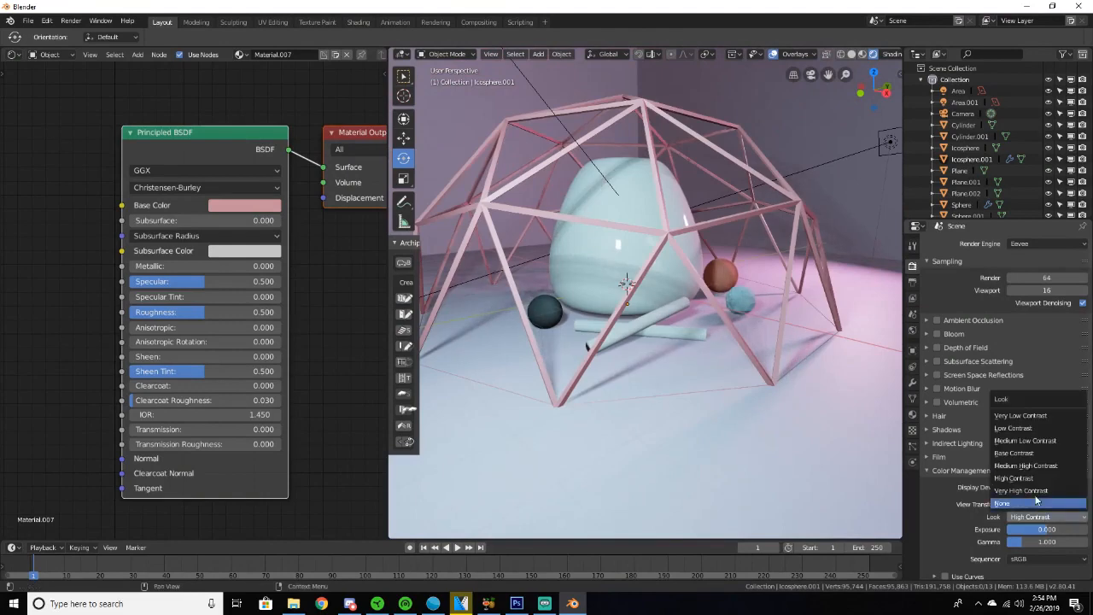
click(1033, 465)
middle_drag(762, 412, 675, 392)
Add a UV sphere and scale it up until it encloses the whole wireframe dome.
scroll(675, 392, up, 3)
key(shift+a)
mouse_move(676, 390)
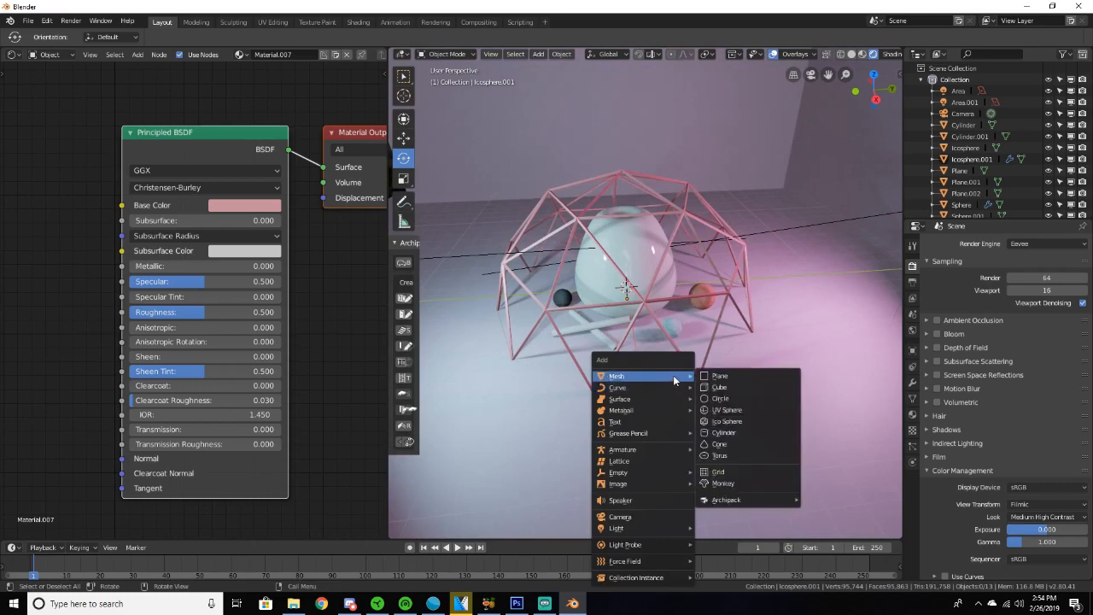
click(725, 410)
key(s)
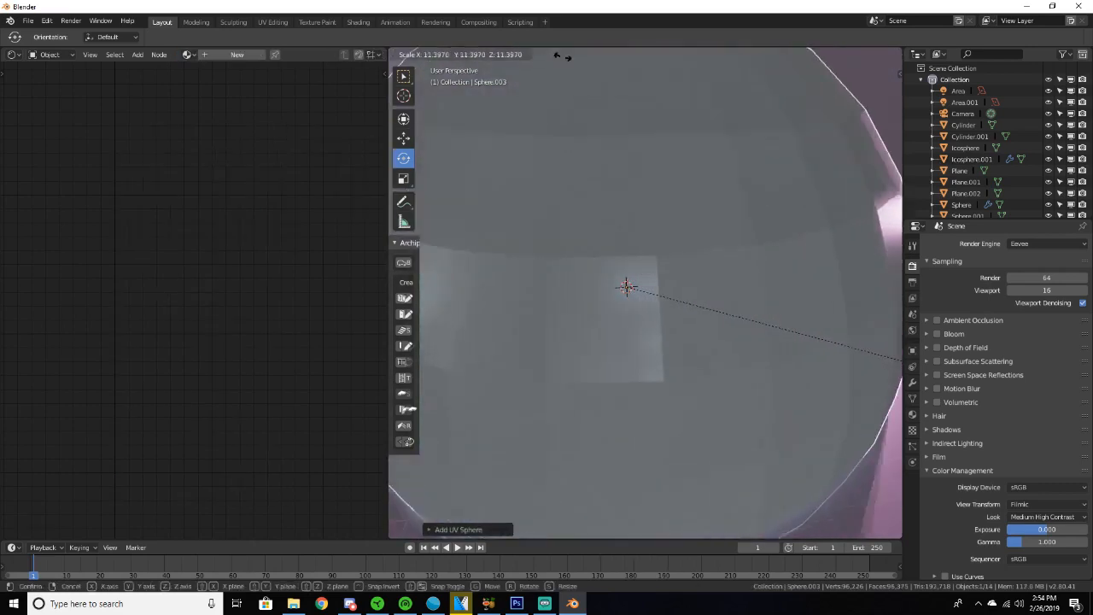
click(351, 219)
scroll(617, 329, down, 5)
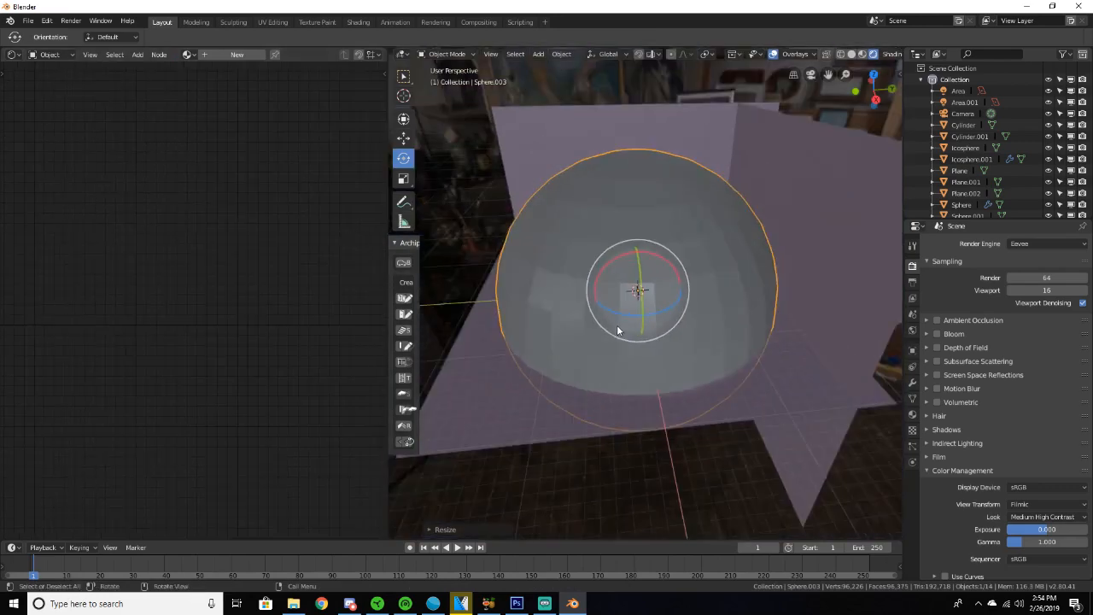
scroll(635, 330, up, 8)
scroll(684, 293, down, 8)
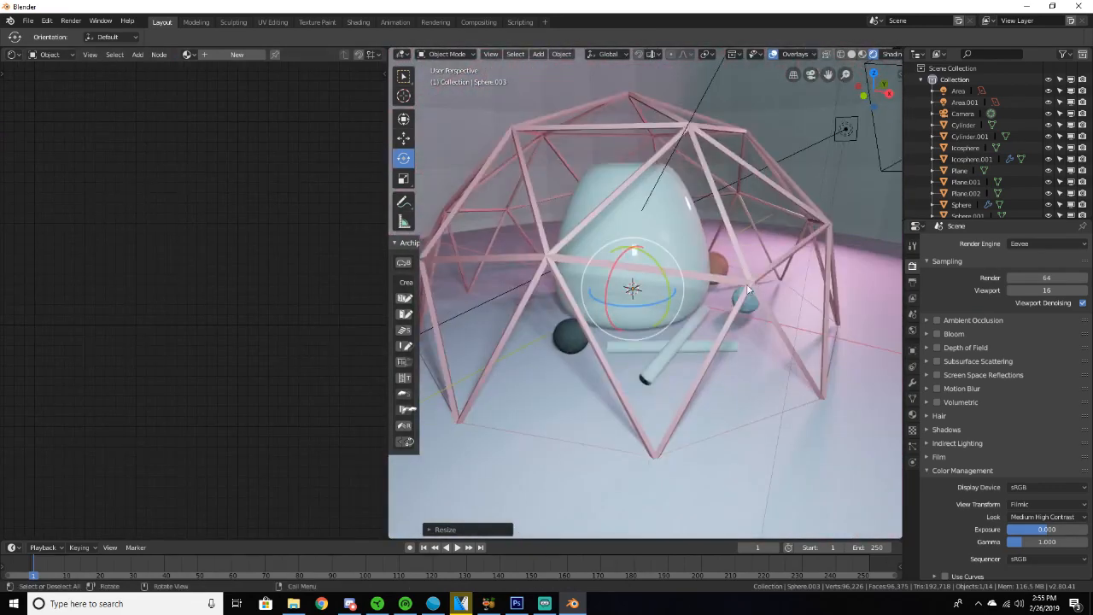
scroll(688, 289, down, 5)
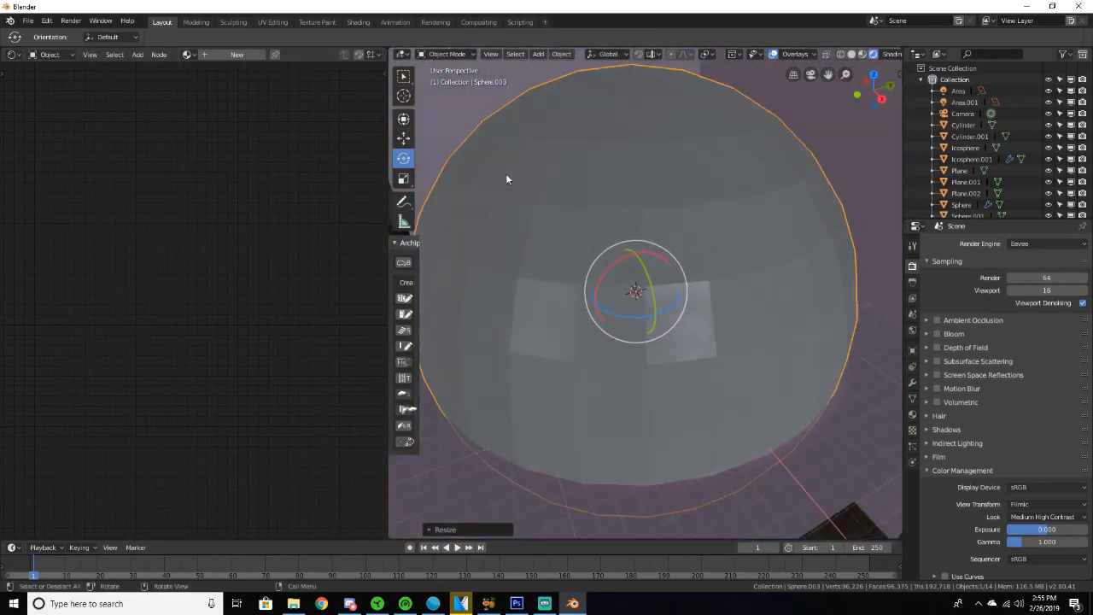
Give the enclosing sphere a new material with a Principled Volume node in place of the Principled BSDF, linked to the Volume output.
click(222, 54)
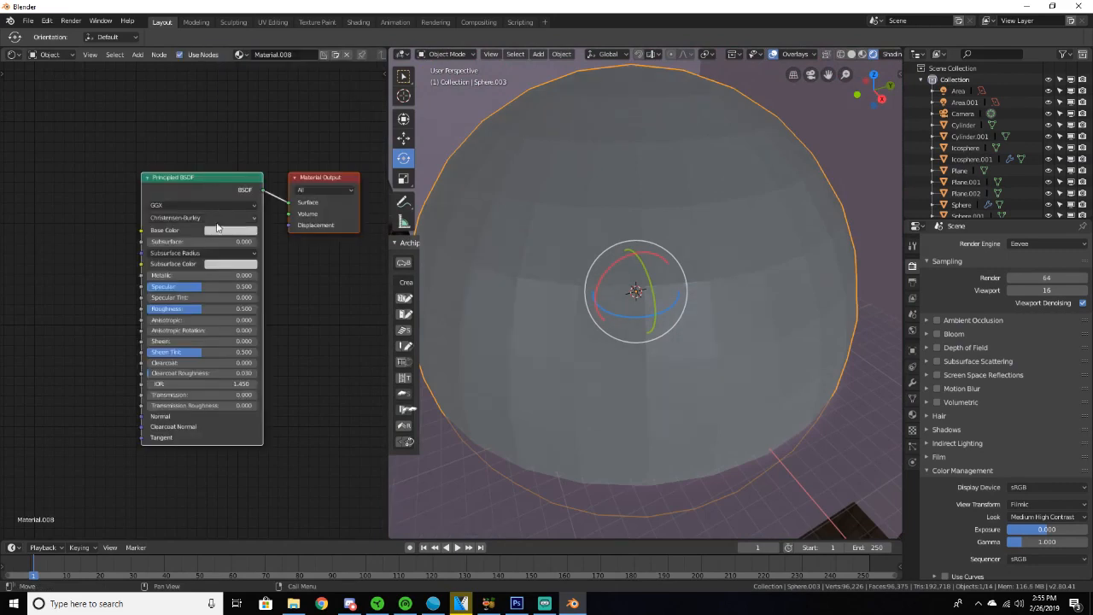
key(x)
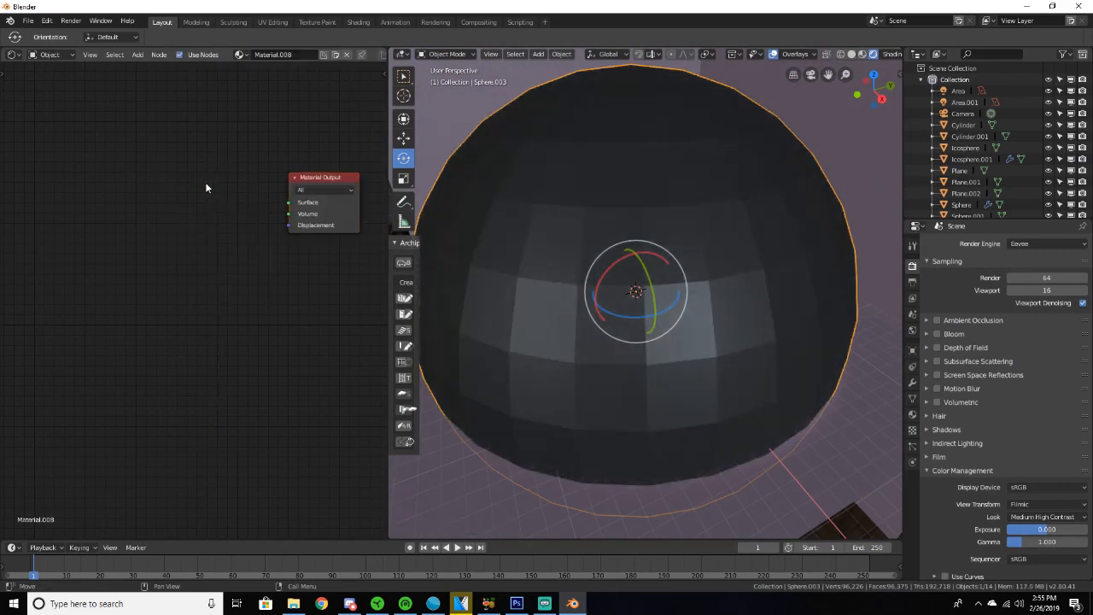
key(shift+a)
click(211, 183)
text(prin)
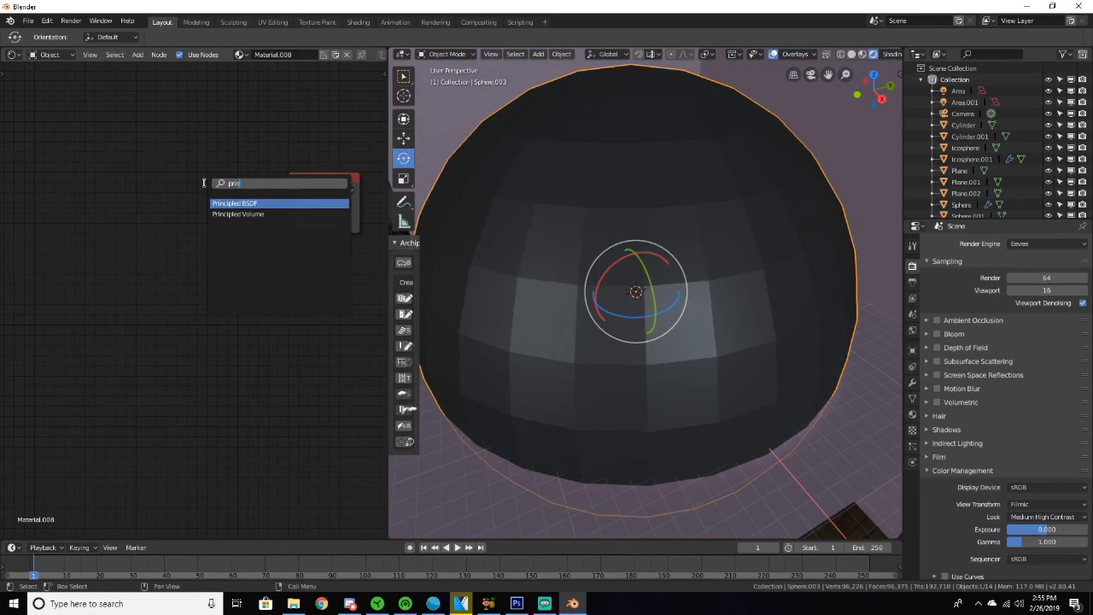
key(Down)
key(Return)
click(126, 184)
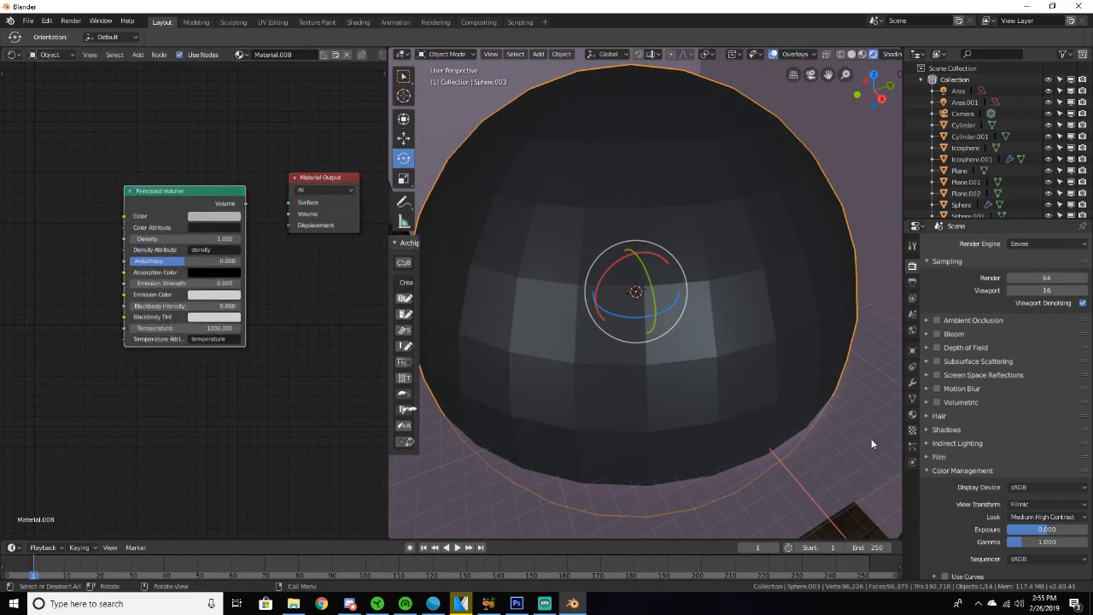
click(912, 415)
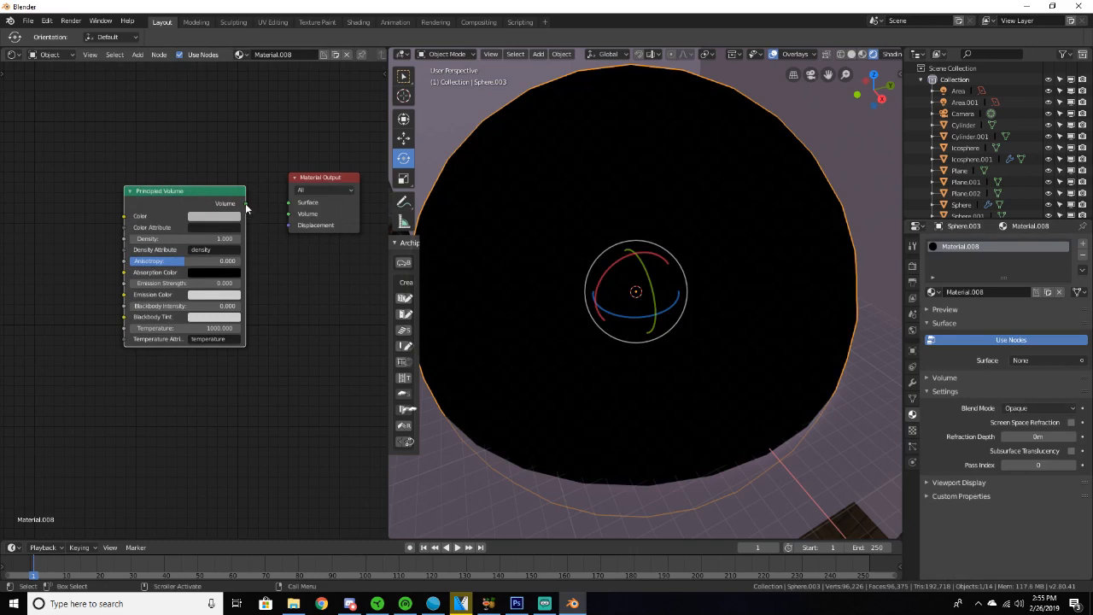
drag(287, 218, 289, 214)
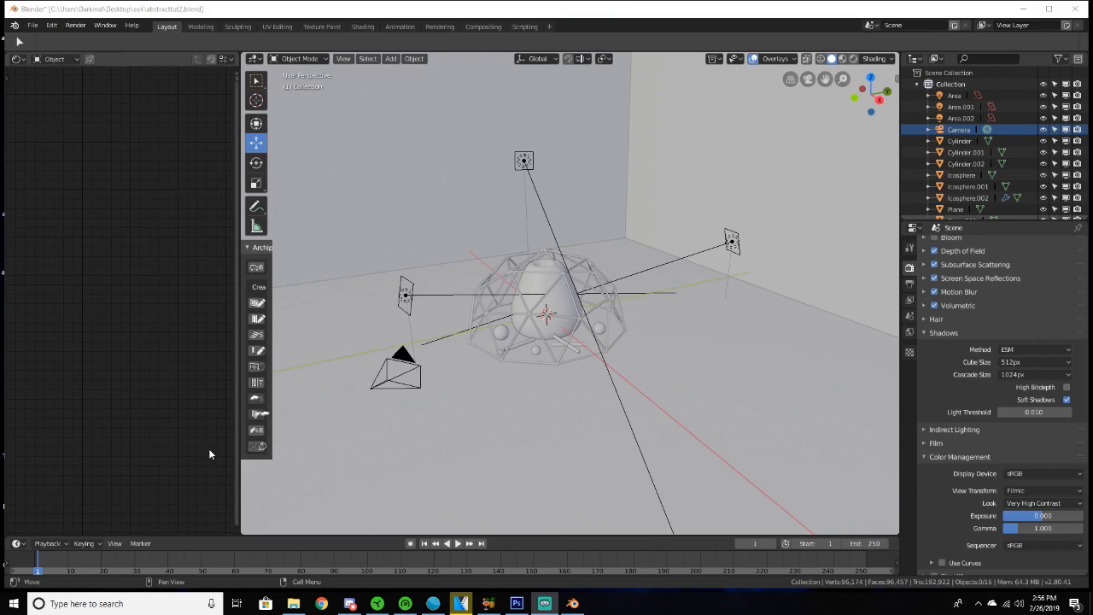
Examine the arrangement of the walls, area lights, camera and dome in the abstracttut2 scene from several angles.
middle_drag(442, 370, 435, 346)
scroll(568, 385, down, 5)
scroll(435, 346, up, 5)
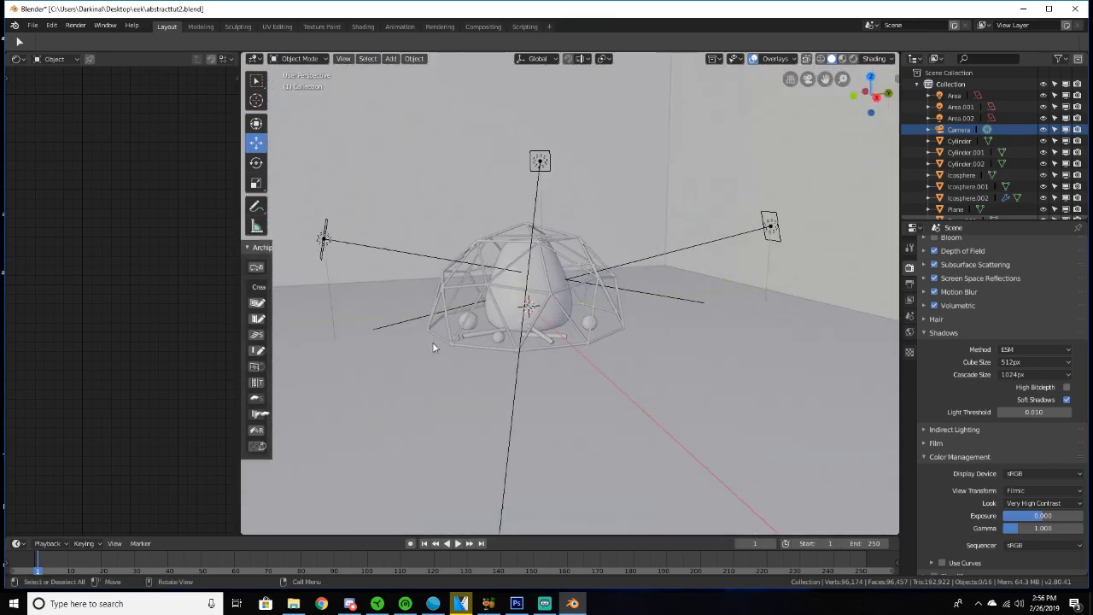
click(428, 188)
middle_drag(431, 208, 568, 243)
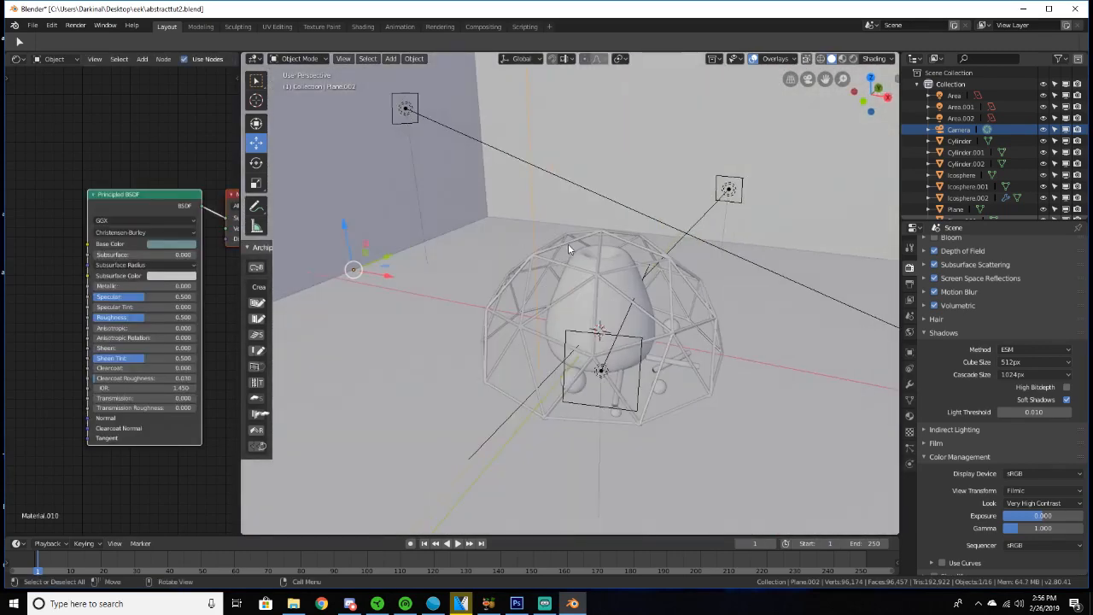
scroll(568, 247, down, 3)
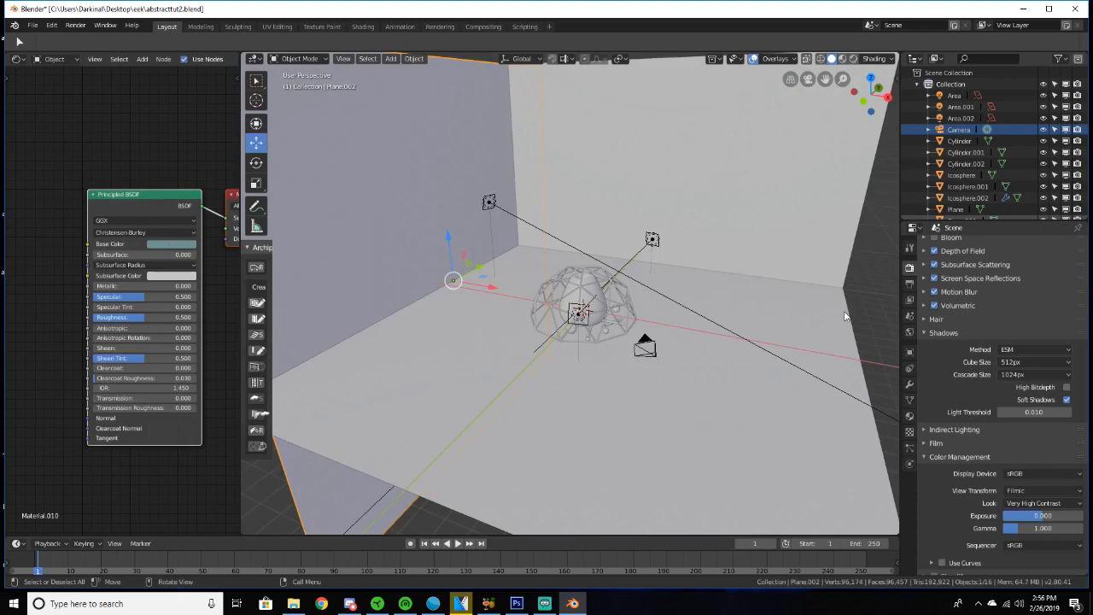
scroll(846, 323, up, 2)
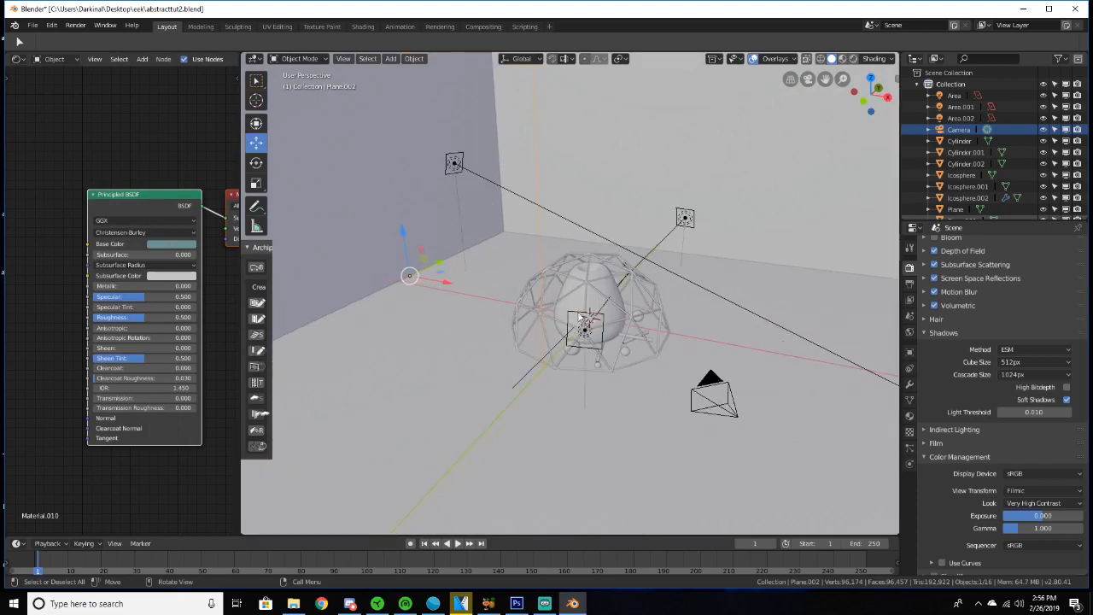
middle_drag(550, 299, 564, 226)
scroll(567, 229, down, 3)
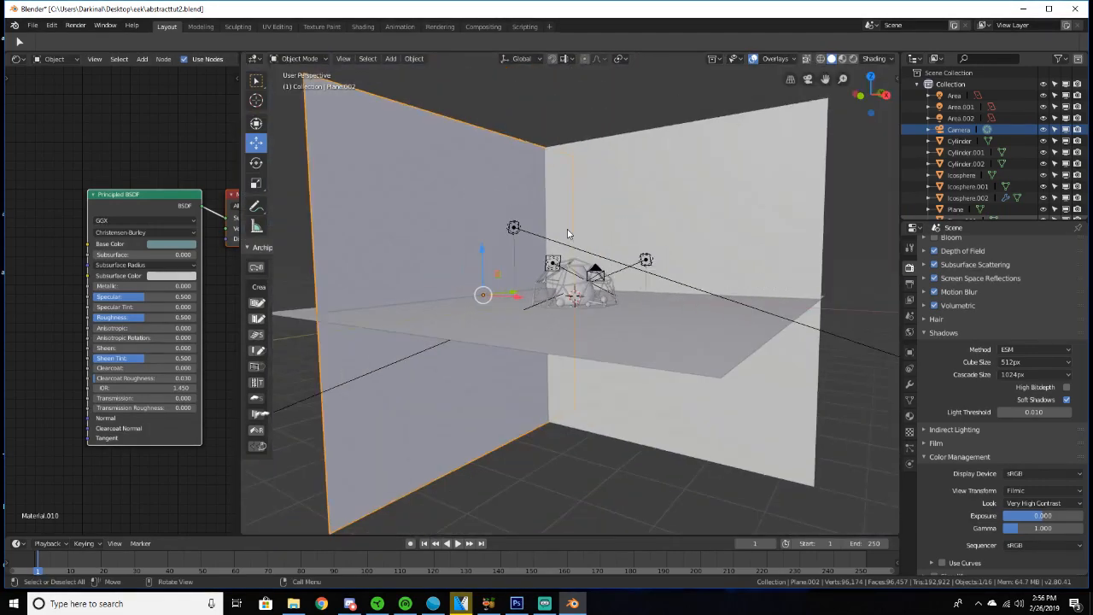
scroll(567, 229, up, 5)
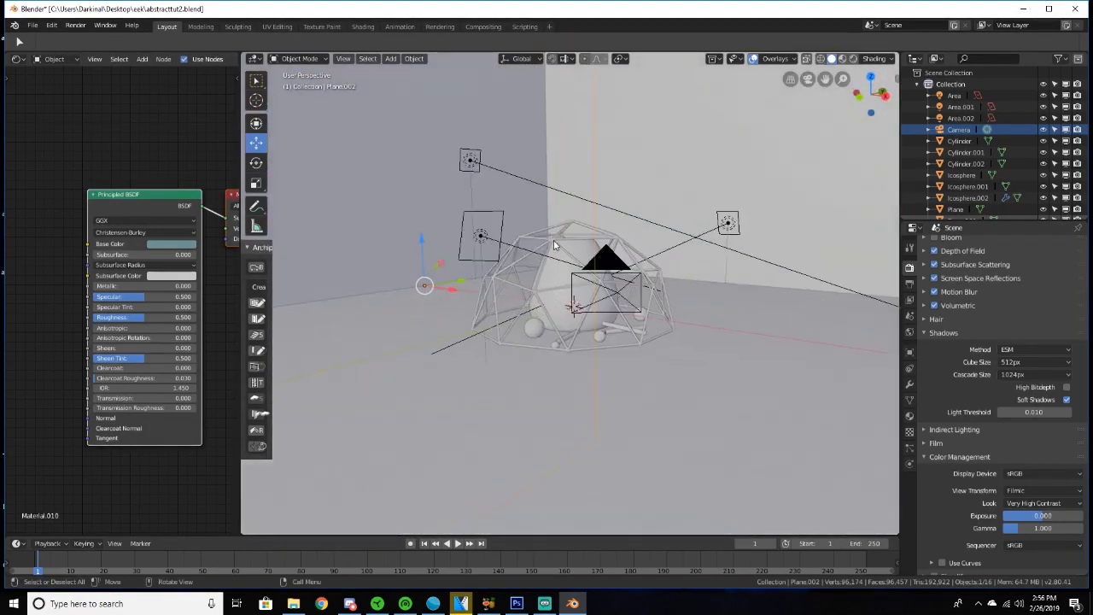
scroll(551, 256, up, 6)
middle_drag(550, 264, 524, 278)
Delete the highest area light, above the wireframe dome.
scroll(524, 279, down, 6)
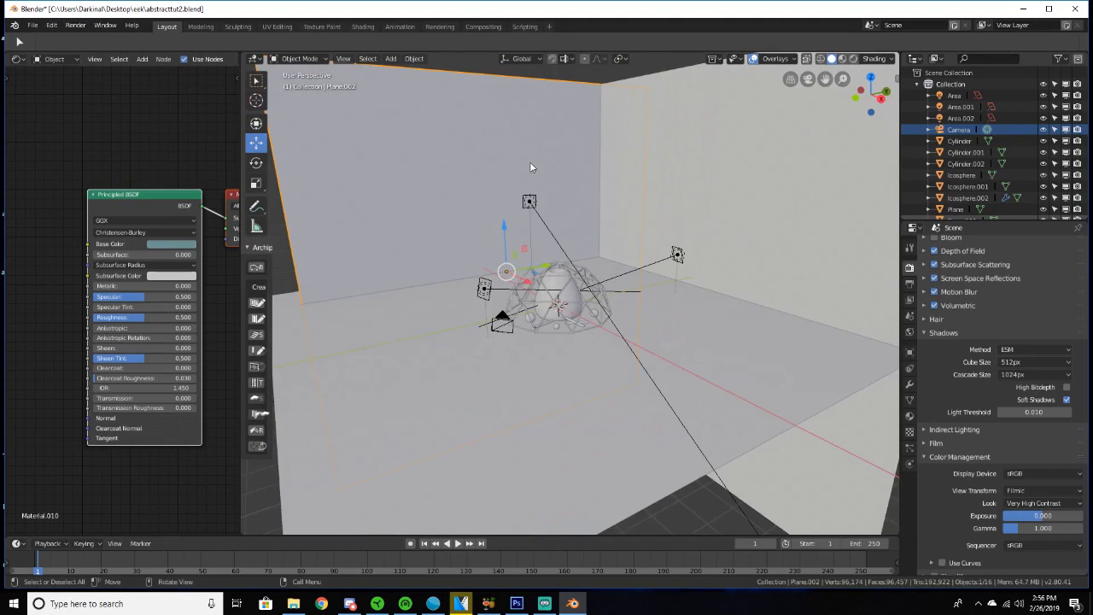
click(529, 202)
key(Delete)
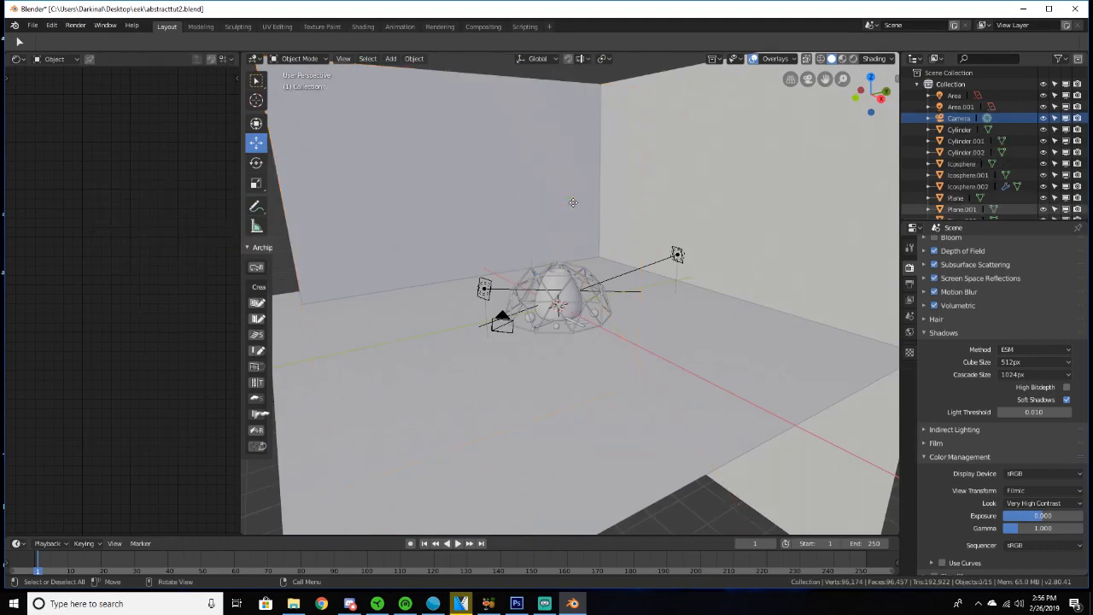
Switch the viewport to rendered shading and frame the dome with its spheres and rods.
mouse_move(529, 202)
middle_down()
mouse_move(609, 210)
mouse_move(638, 265)
mouse_move(570, 159)
mouse_move(617, 143)
middle_up()
key(z)
click(633, 228)
scroll(582, 175, up, 4)
scroll(569, 158, down, 1)
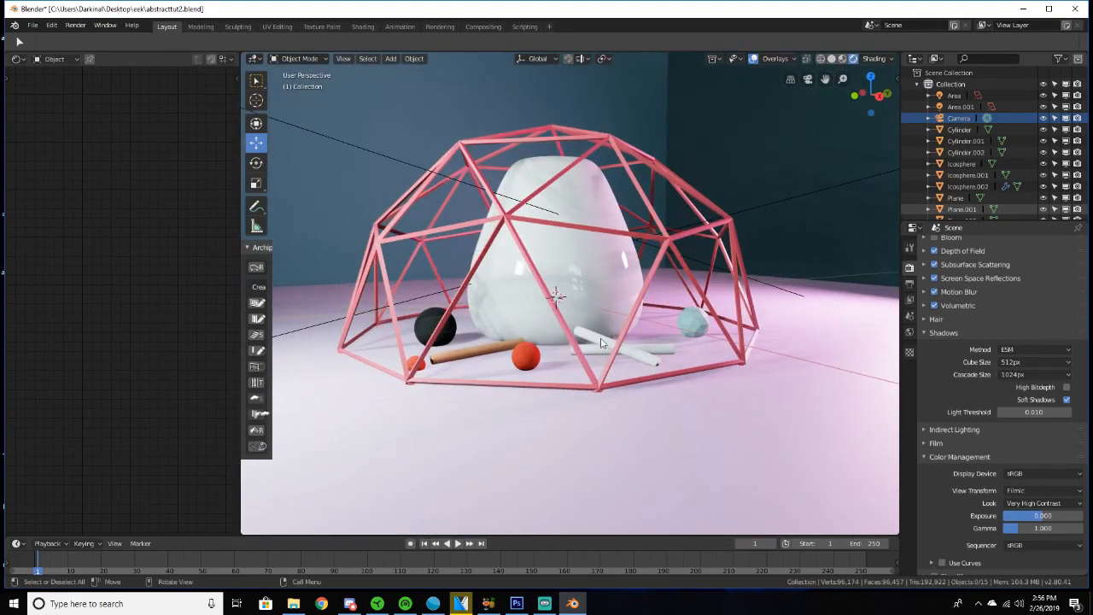
Set the color management look to Medium High Contrast, check the dome in rendered shading, and return the viewport to solid shading.
key(z)
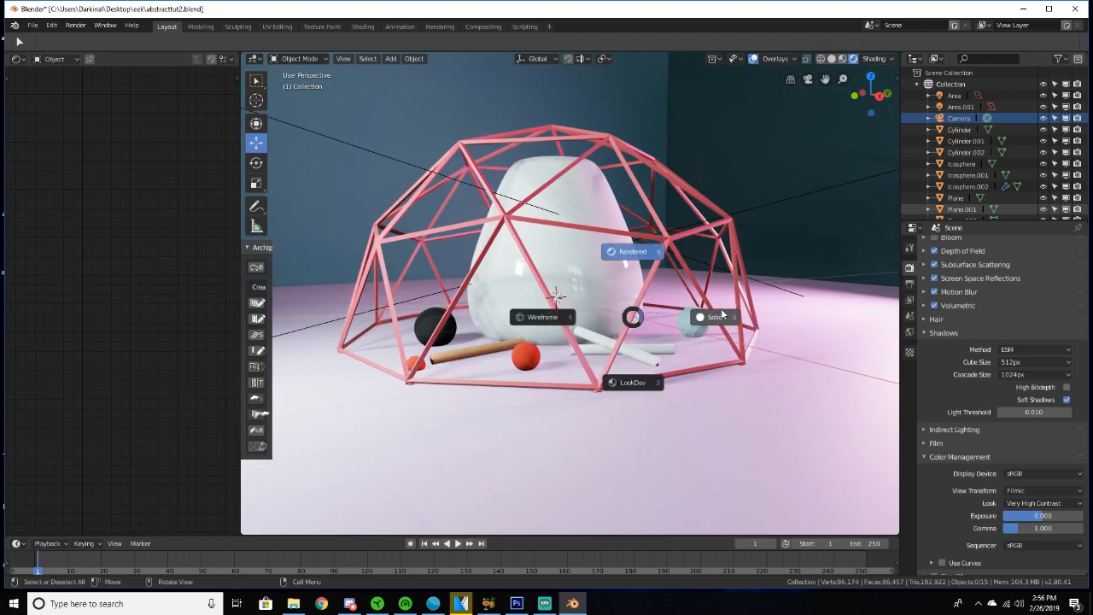
click(737, 314)
scroll(749, 319, down, 5)
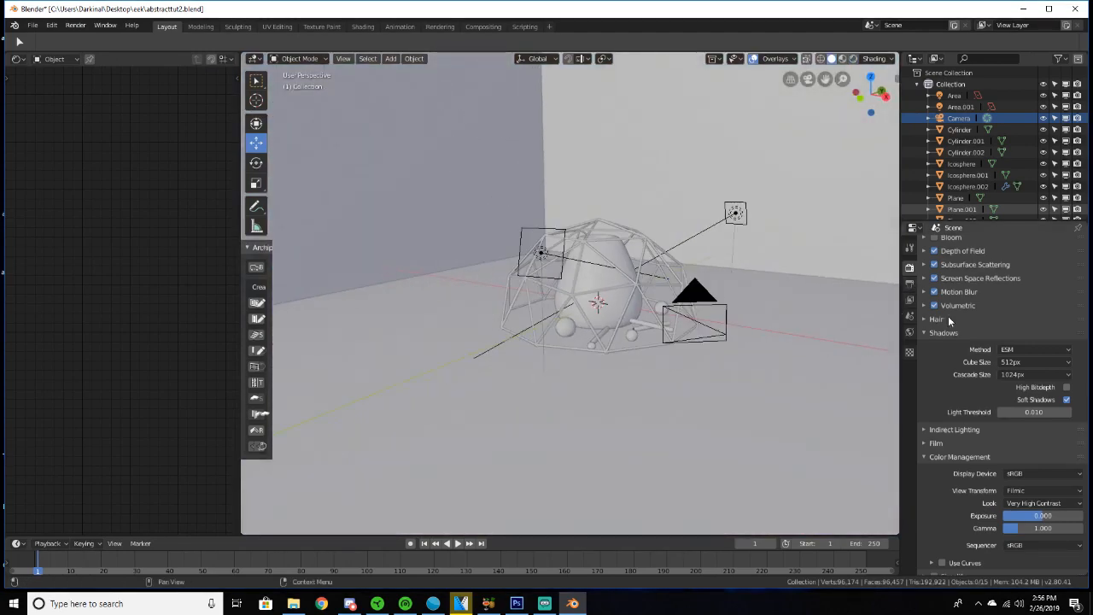
click(1036, 503)
click(1017, 450)
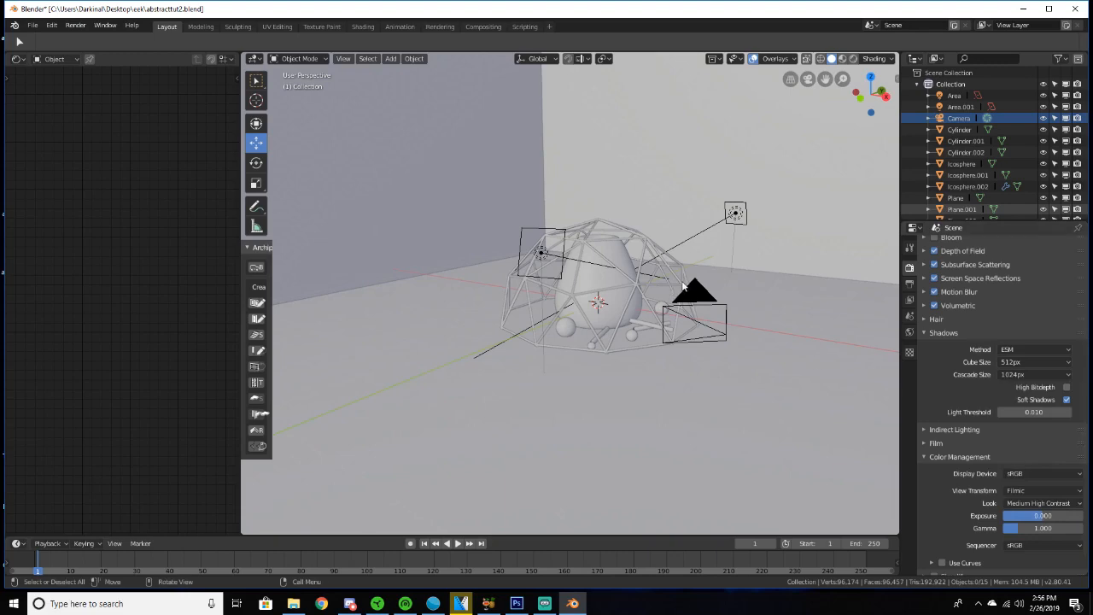
key(z)
click(687, 217)
middle_drag(687, 217, 660, 231)
scroll(659, 232, up, 4)
key(z)
click(719, 256)
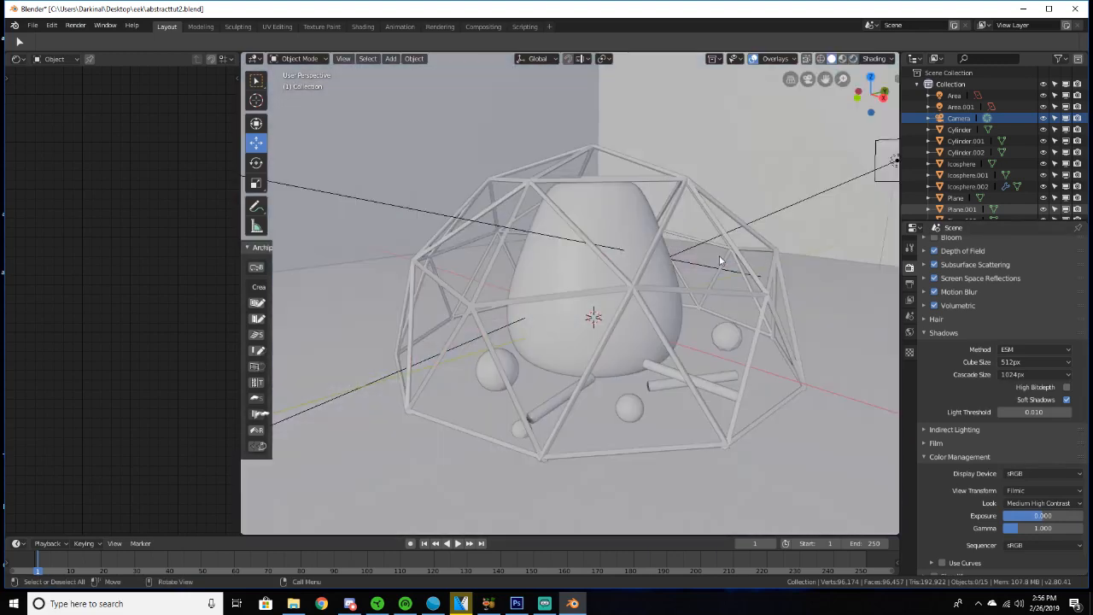
Add a UV sphere at the dome's centre and scale it up until it encloses the dome, lights and camera.
scroll(703, 268, down, 6)
scroll(703, 268, up, 1)
key(shift+a)
mouse_move(676, 272)
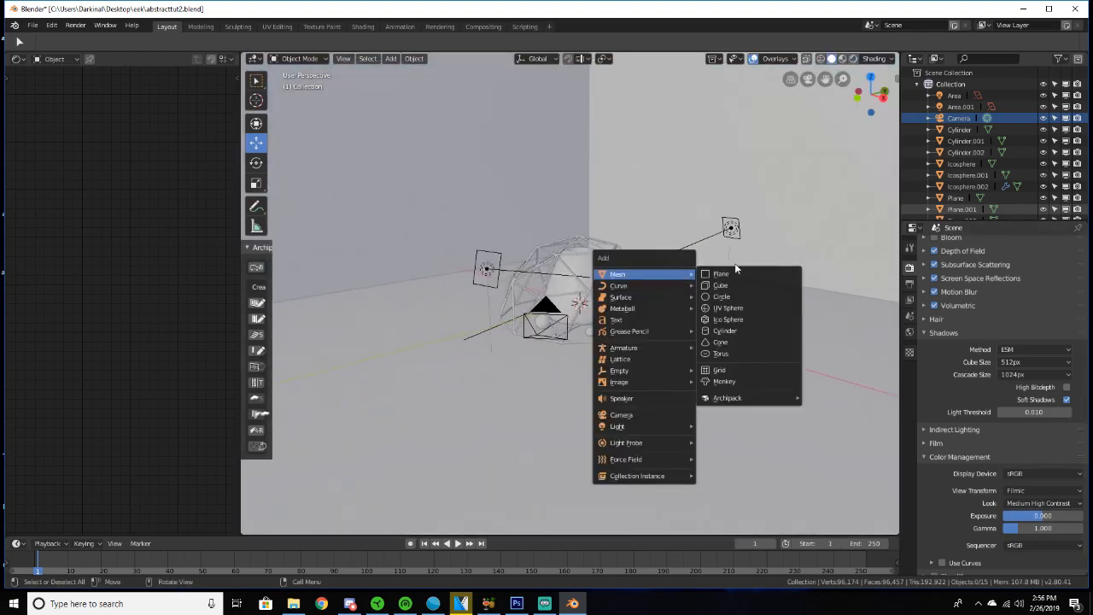
click(751, 308)
middle_drag(751, 307, 671, 306)
key(s)
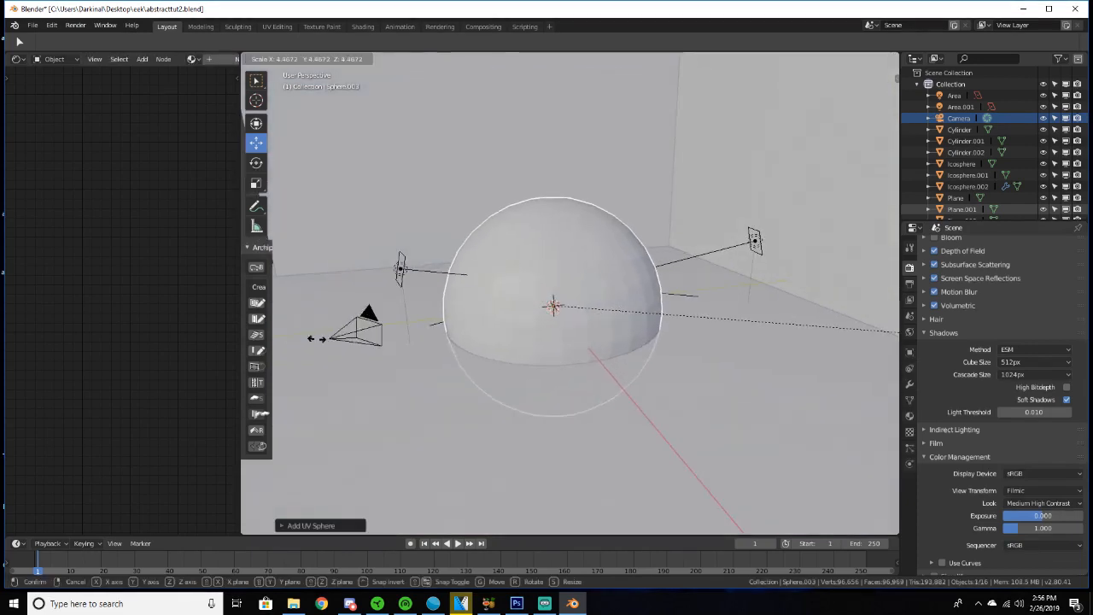
click(295, 370)
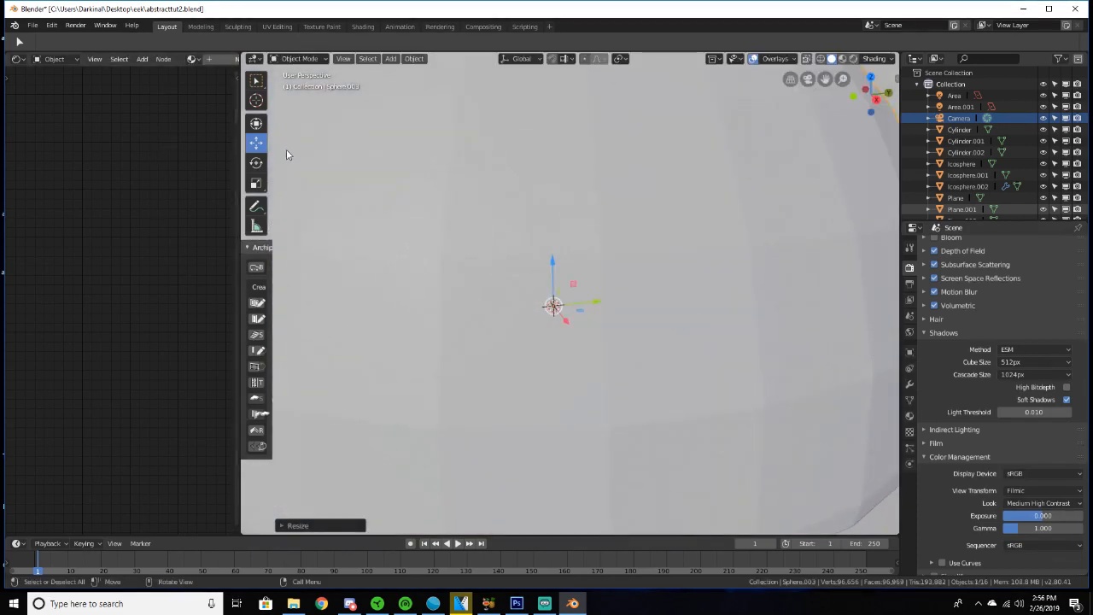
Give the enclosing sphere a new material with Principled Volume as its shader.
click(910, 416)
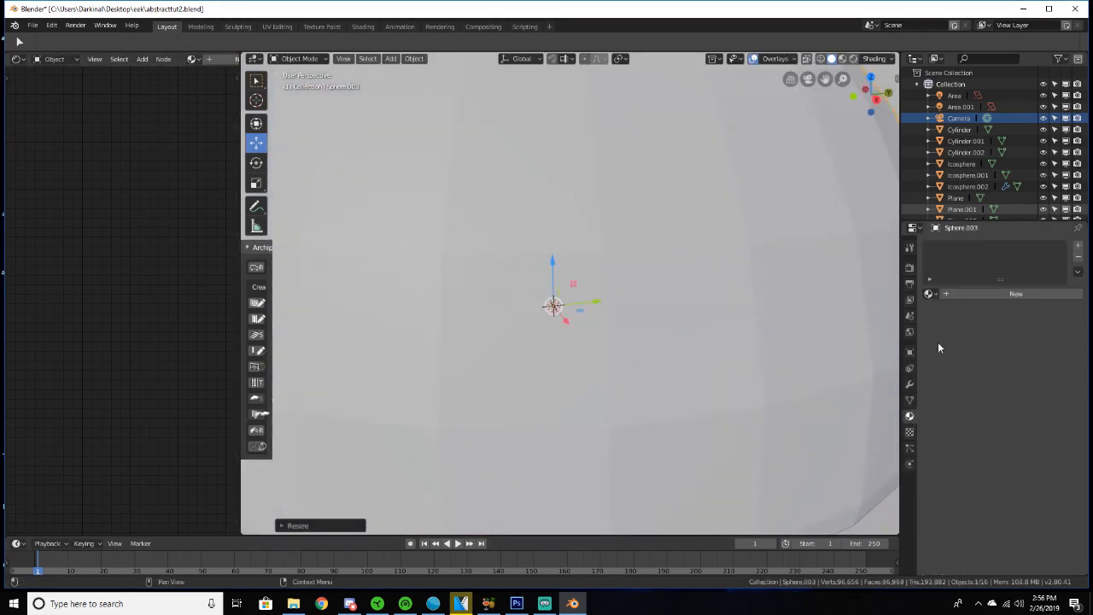
click(971, 294)
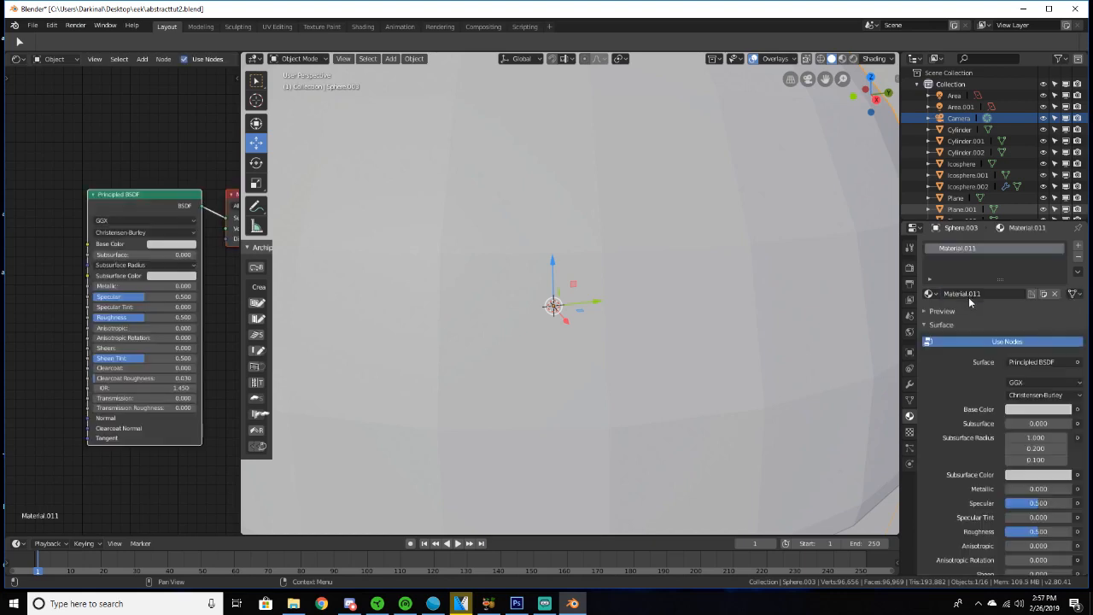
click(1036, 362)
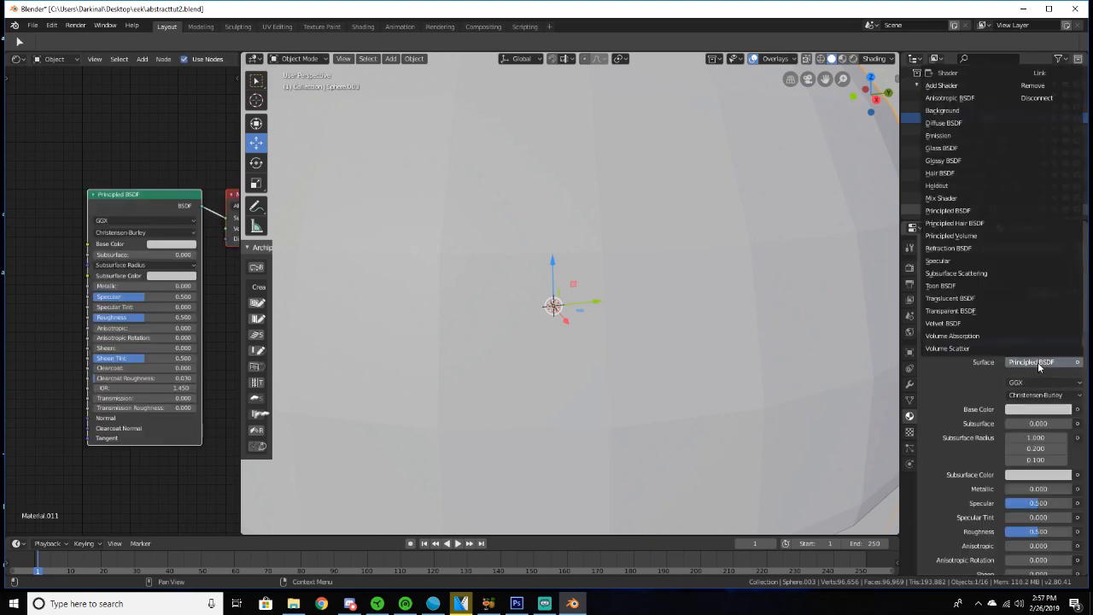
click(971, 235)
scroll(718, 384, down, 5)
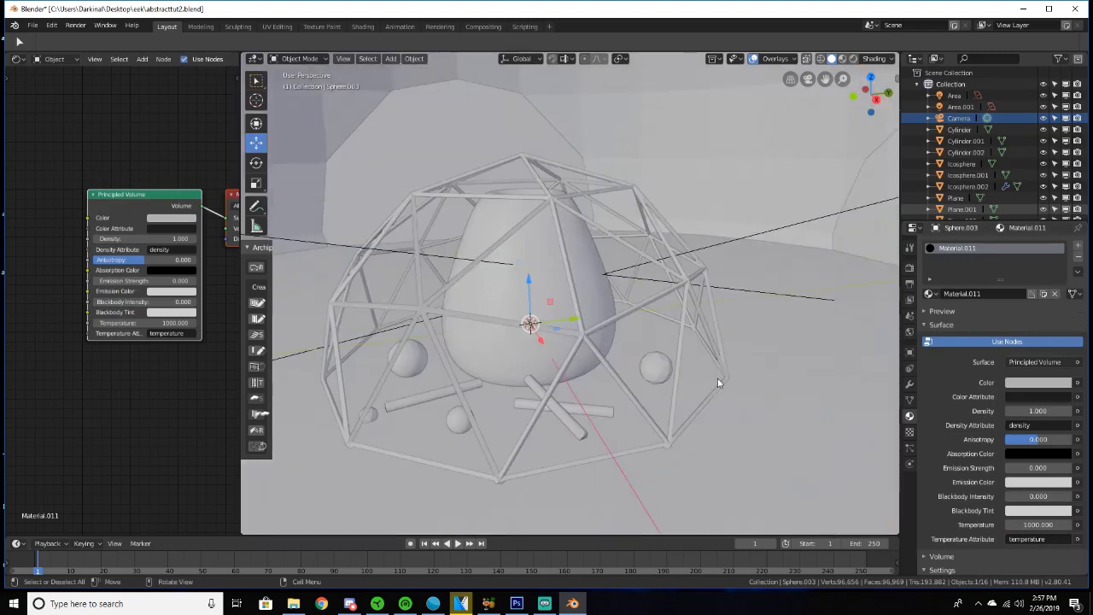
Switch the viewport to rendered shading and relink the Principled Volume node from the Surface to the Volume output.
key(z)
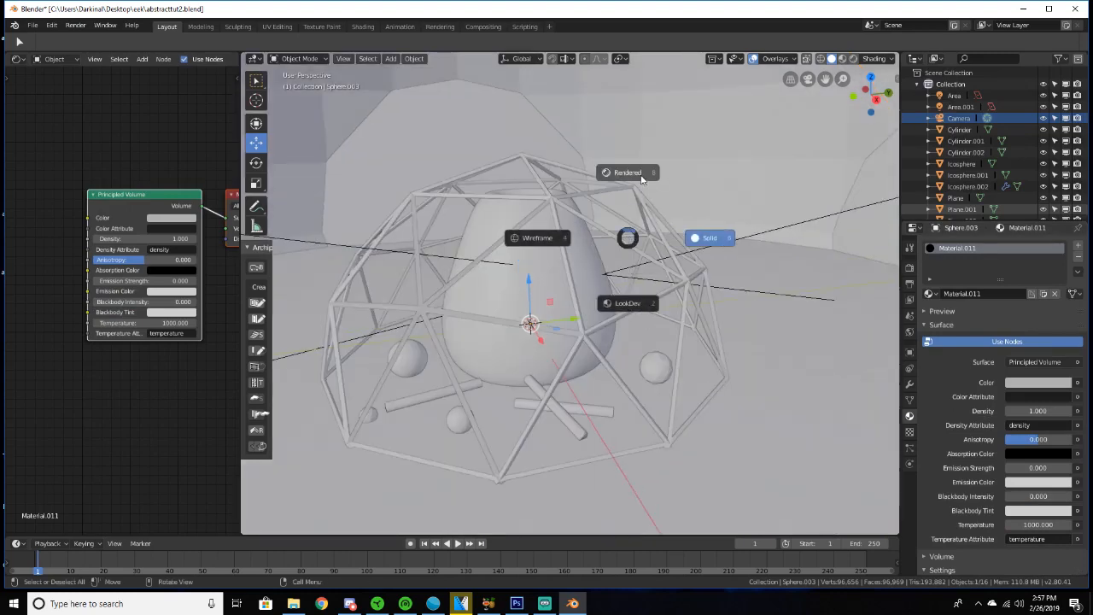
click(630, 173)
middle_drag(528, 247, 572, 243)
middle_drag(228, 223, 190, 218)
drag(189, 217, 190, 223)
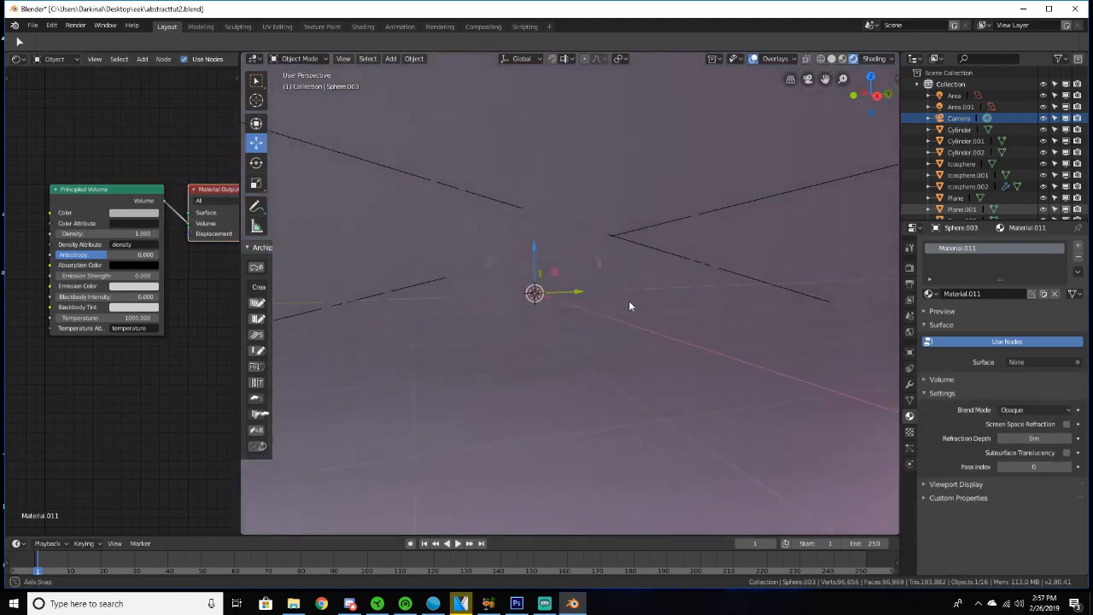
middle_drag(629, 301, 648, 328)
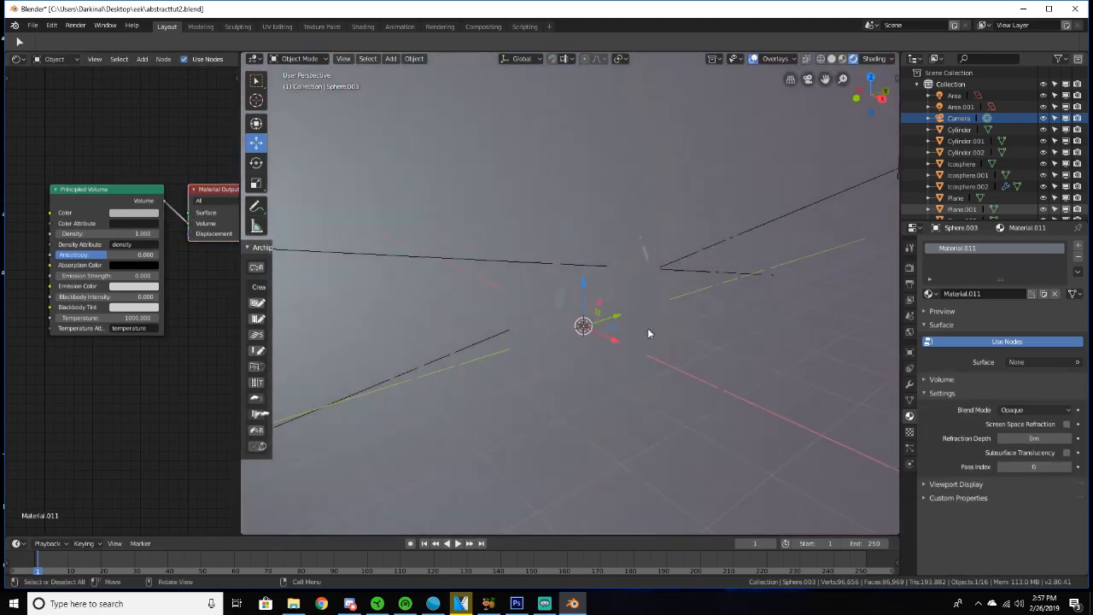
Thin the haze by trying a Principled Volume density of 0.05 and settling on 0.03.
click(104, 234)
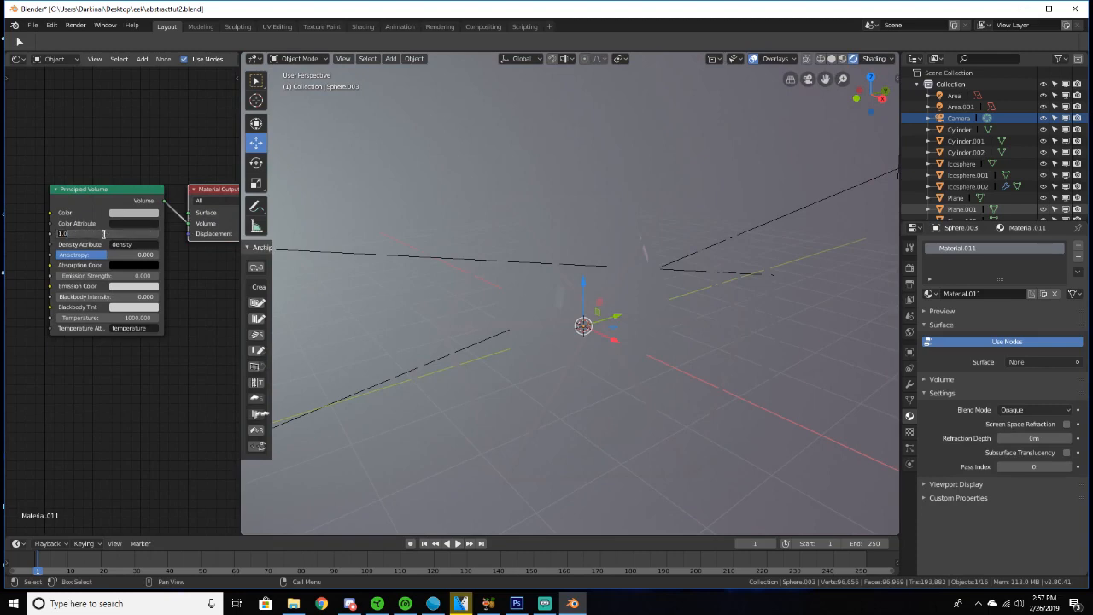
text(.05)
key(Return)
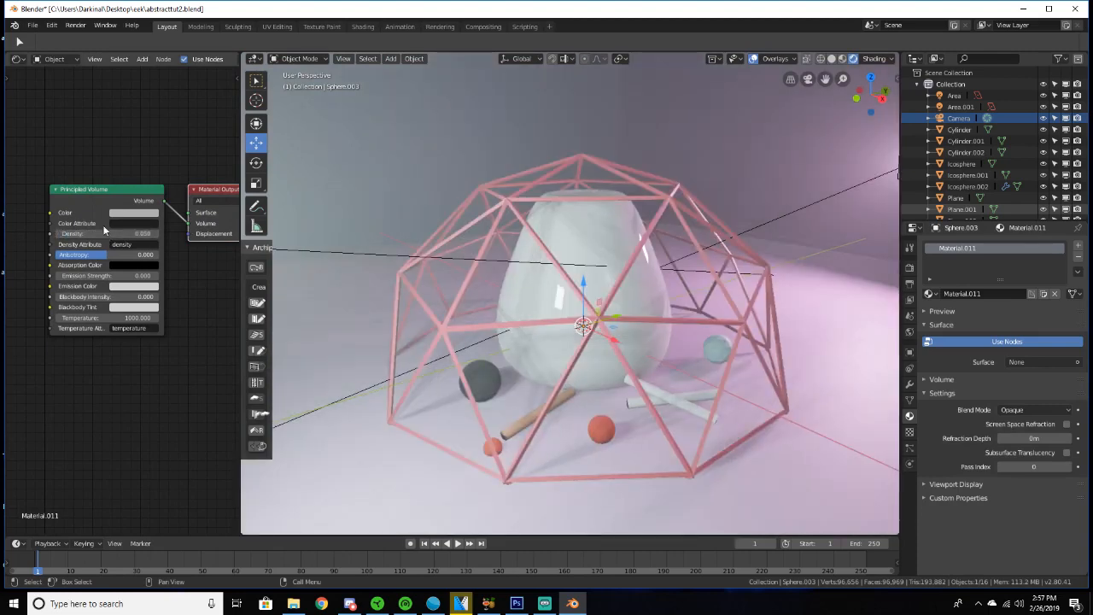
click(142, 236)
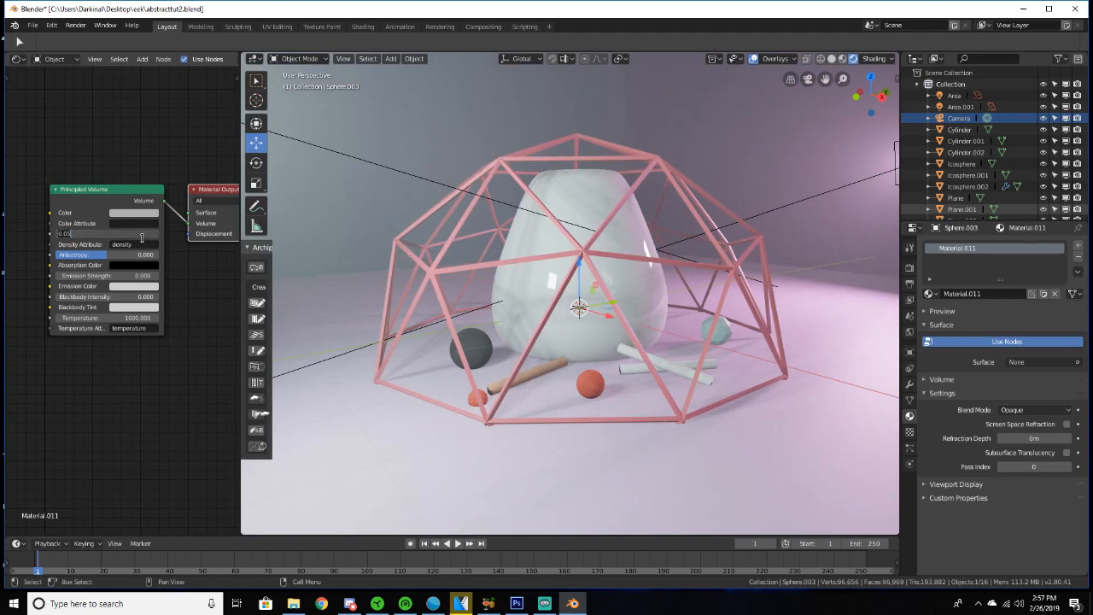
key(Return)
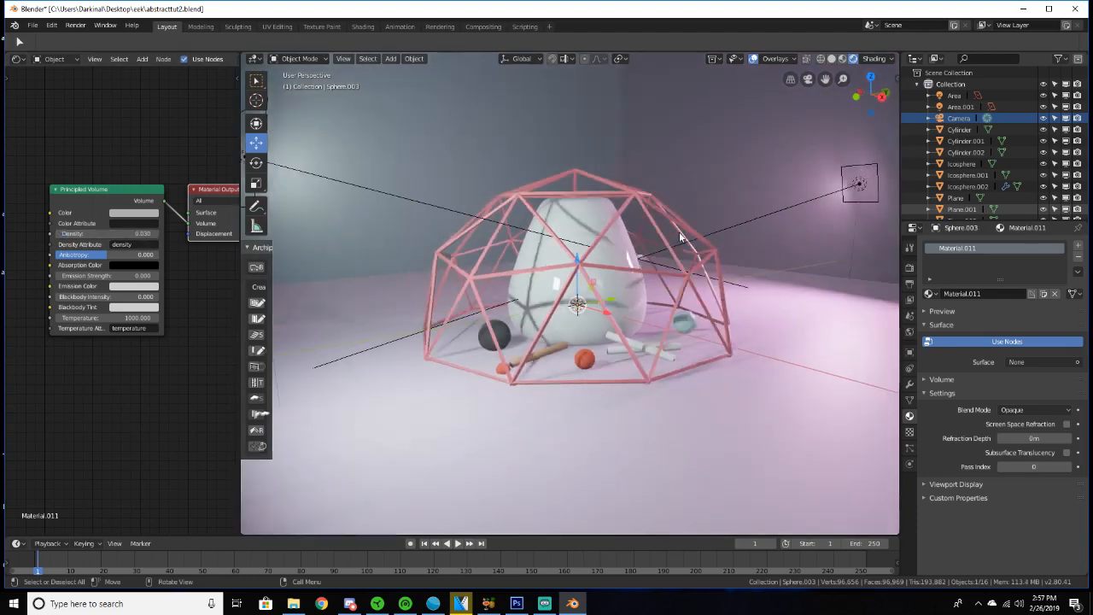
Deselect the volume sphere and lower the roughness of the black sphere's material to 0.695.
mouse_move(681, 239)
middle_down()
mouse_move(701, 238)
mouse_move(631, 236)
mouse_move(711, 233)
mouse_move(689, 250)
middle_up()
key(a)
key(a)
scroll(710, 233, down, 2)
scroll(688, 250, up, 5)
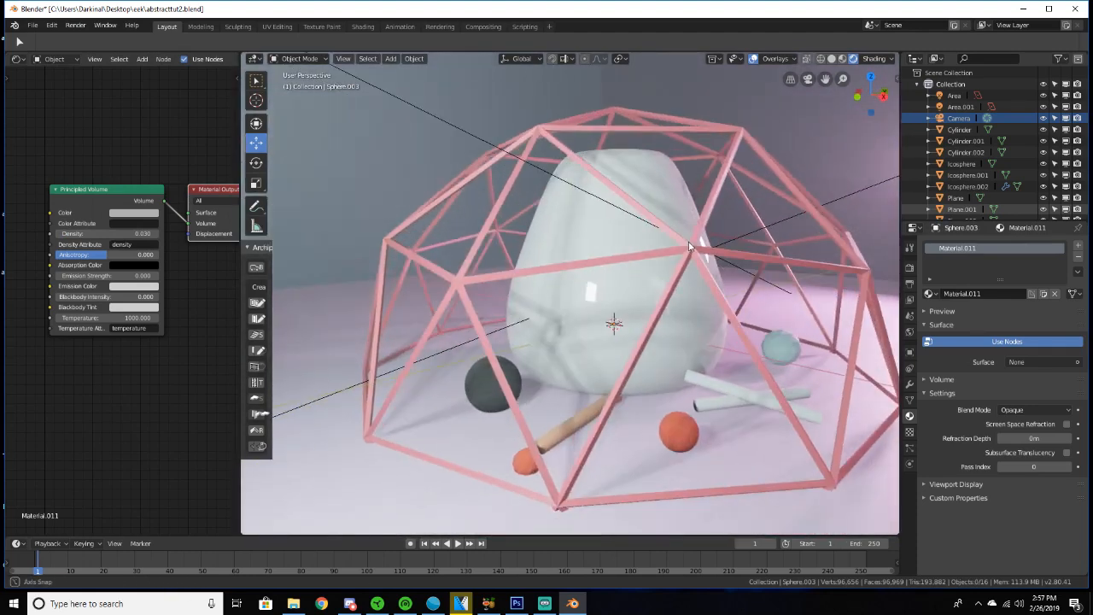
scroll(690, 247, down, 3)
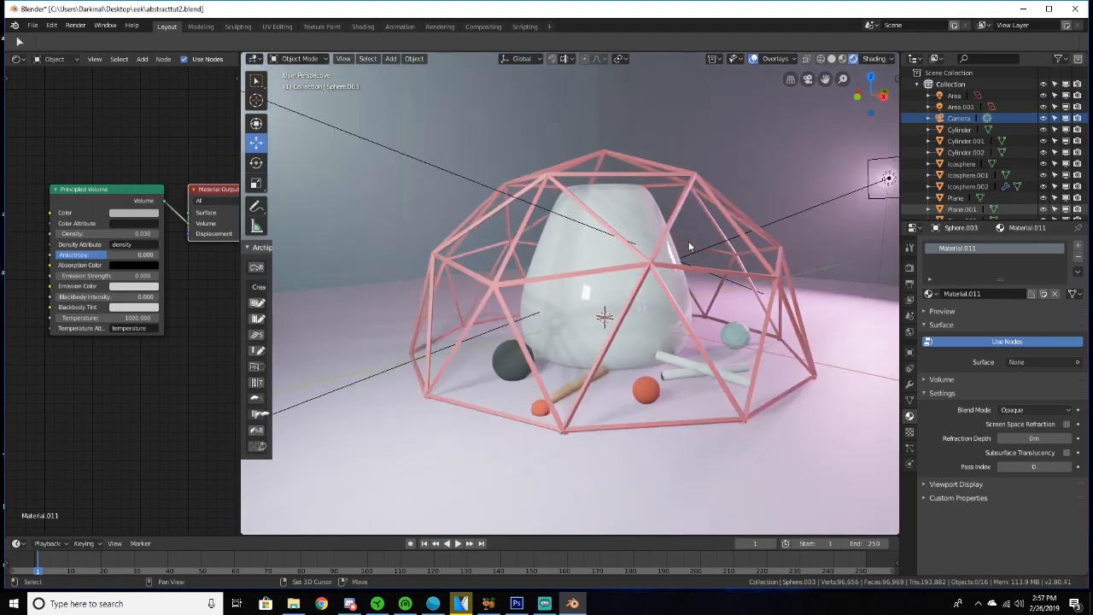
click(501, 369)
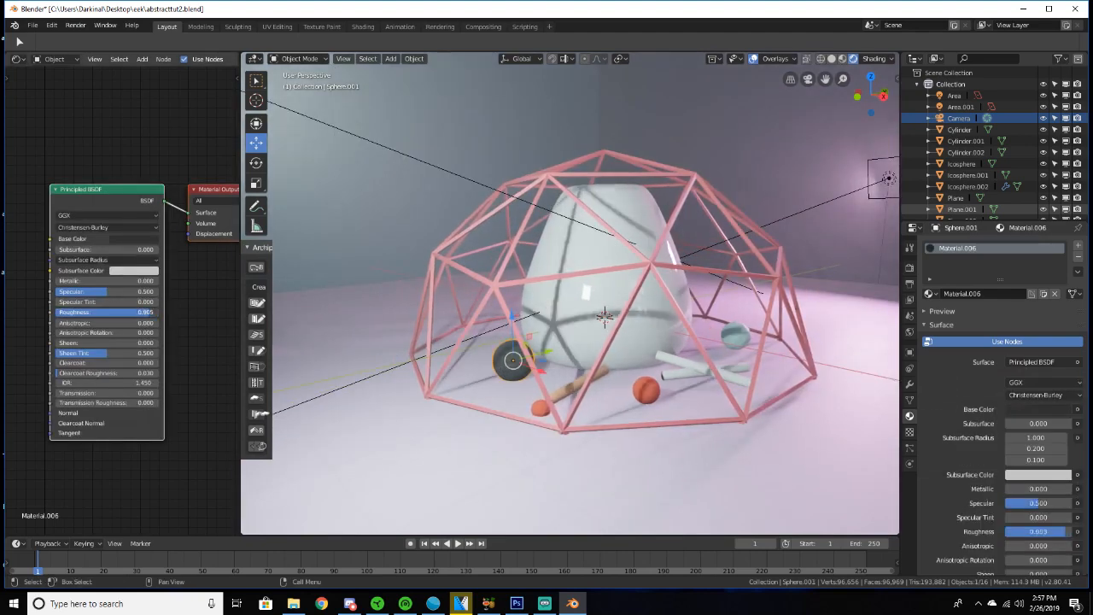
drag(149, 311, 128, 312)
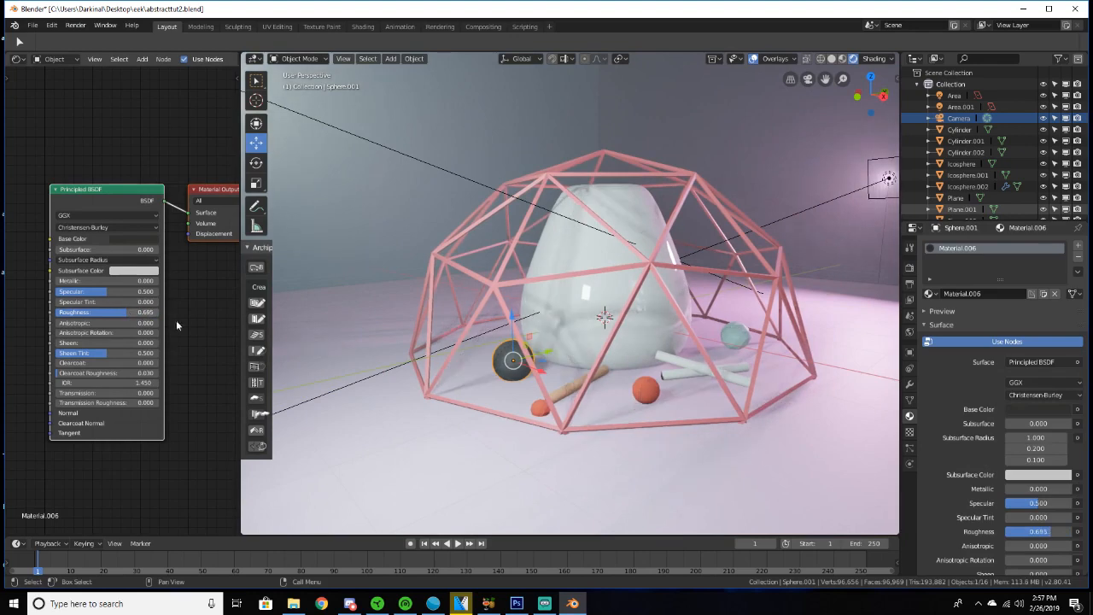
Raise the small orange icosphere beside the brown rod slightly along the Z axis.
middle_drag(495, 376, 554, 352)
scroll(526, 405, up, 4)
click(554, 352)
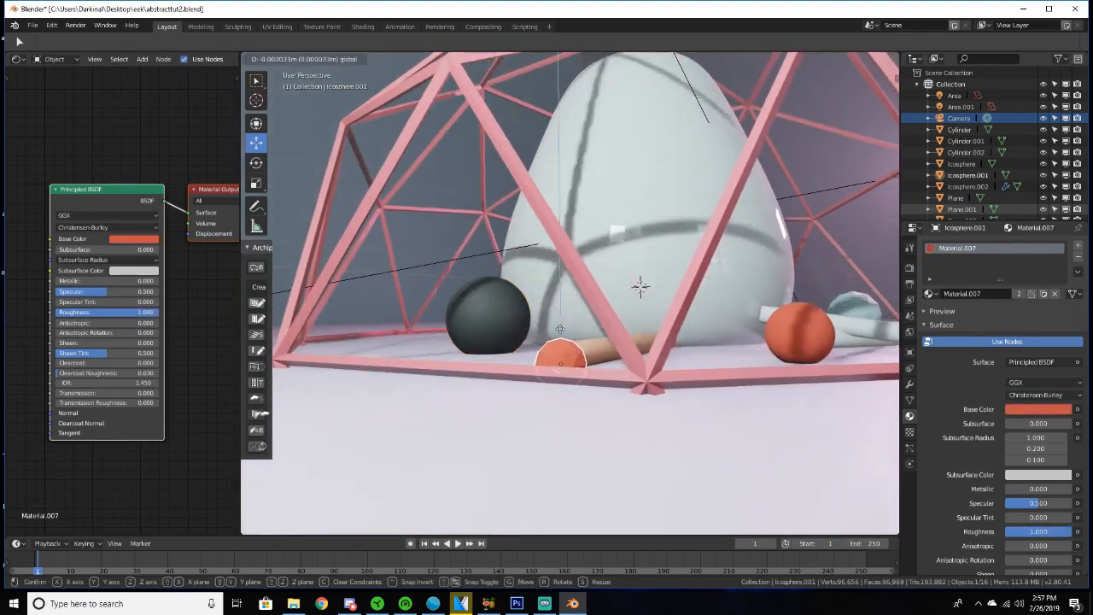
drag(554, 352, 554, 348)
key(KP_8)
Examine the hazy dome and its two area lights from several angles and distances, and review the Eevee render settings.
scroll(557, 358, down, 10)
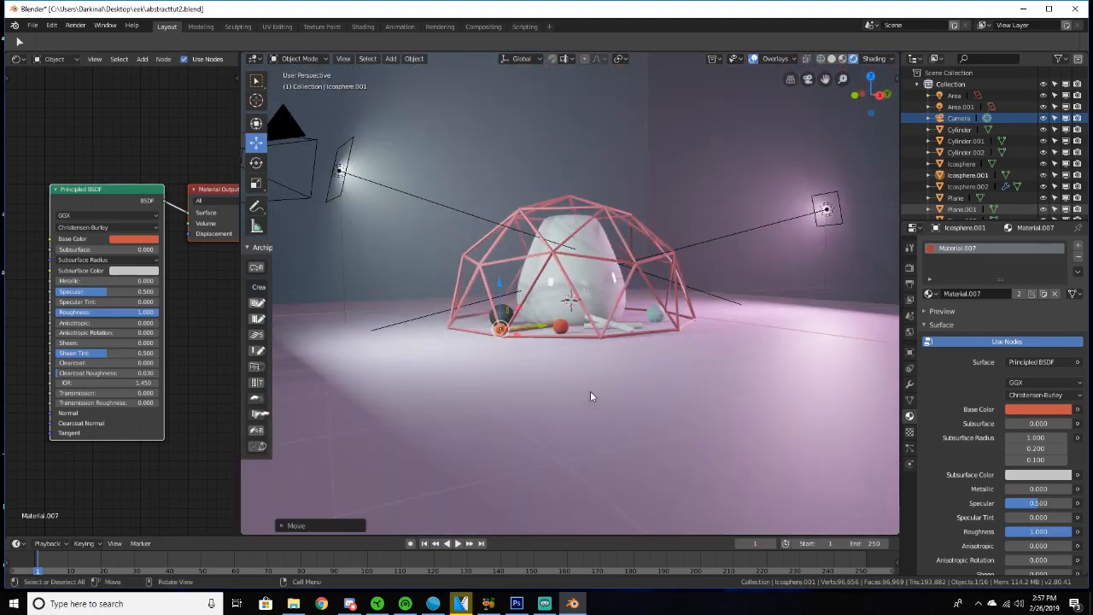
mouse_move(591, 396)
middle_down()
mouse_move(586, 419)
mouse_move(617, 397)
mouse_move(617, 383)
mouse_move(601, 380)
middle_up()
scroll(600, 393, down, 3)
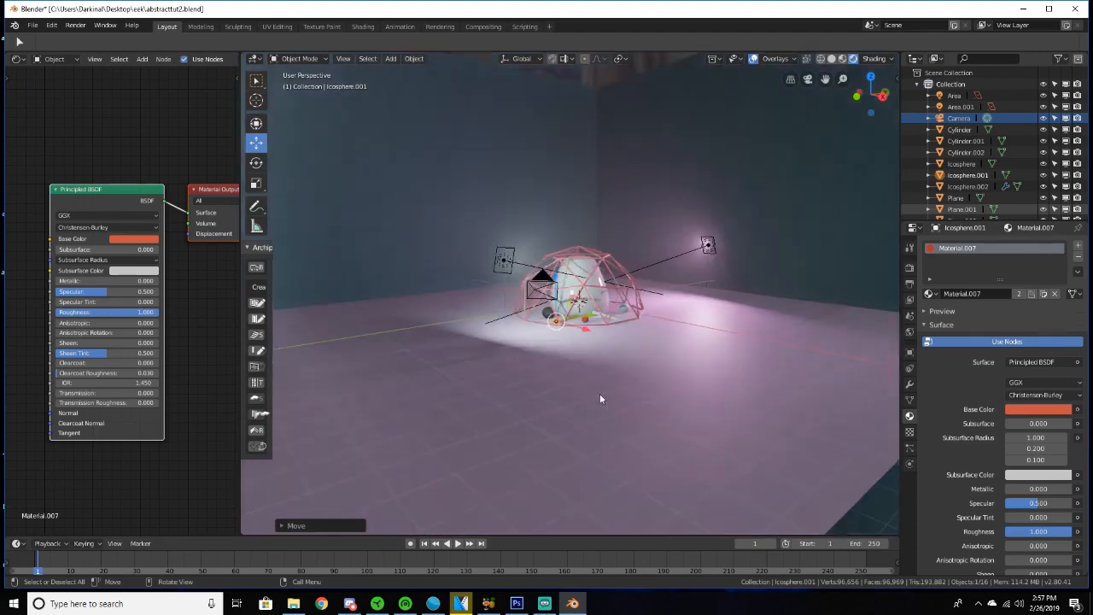
scroll(606, 380, up, 7)
scroll(622, 362, down, 6)
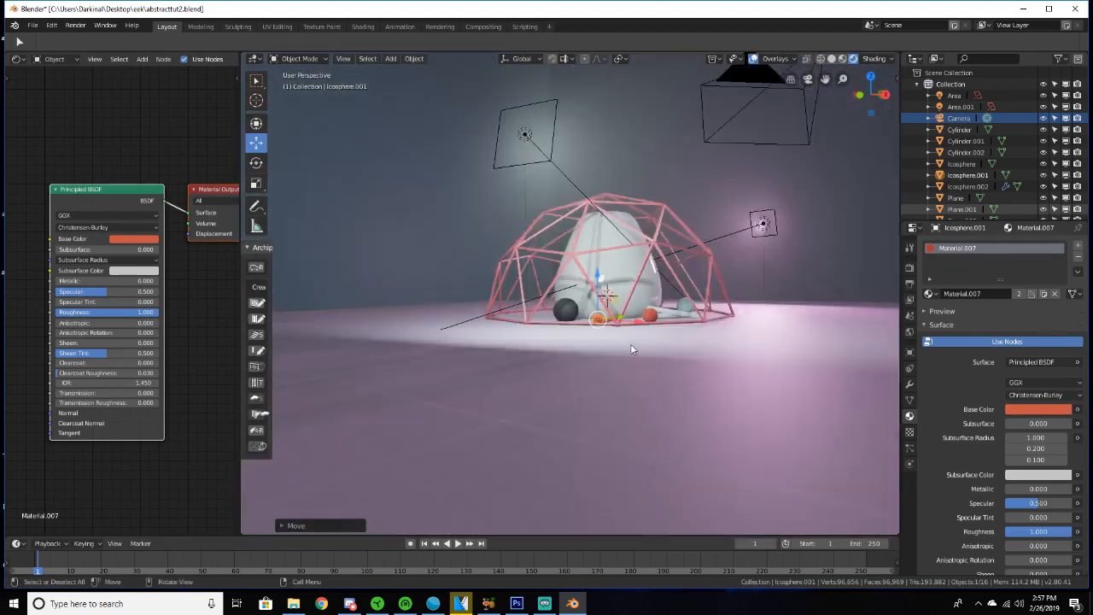
scroll(569, 195, up, 6)
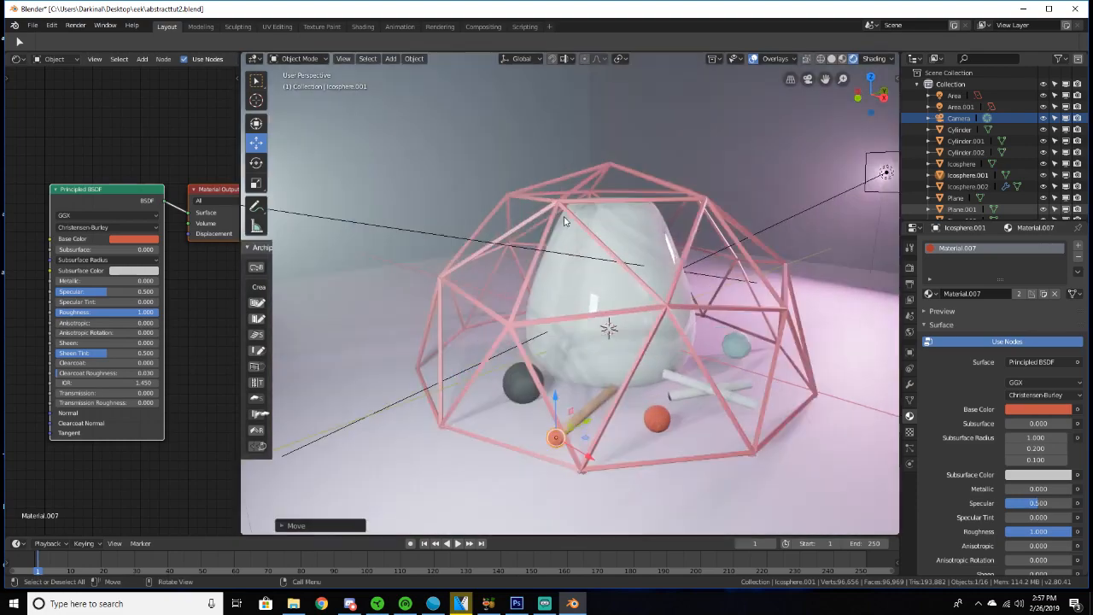
middle_drag(555, 205, 529, 231)
scroll(550, 219, down, 4)
click(909, 269)
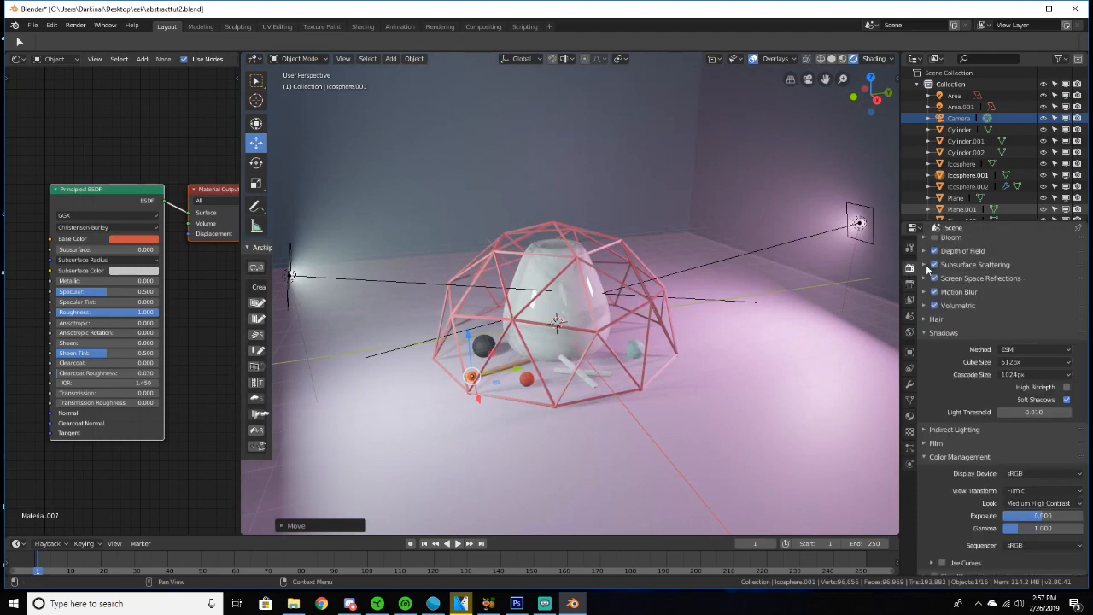
scroll(961, 266, up, 5)
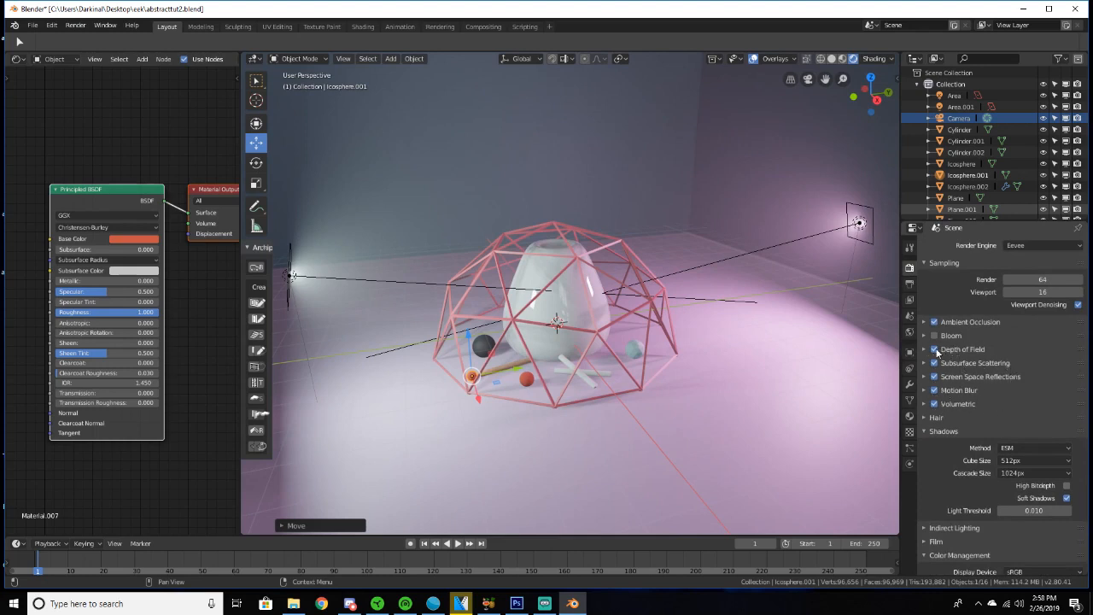
Look through the camera and move it about 0.117 m along its local Z axis.
key(KP_0)
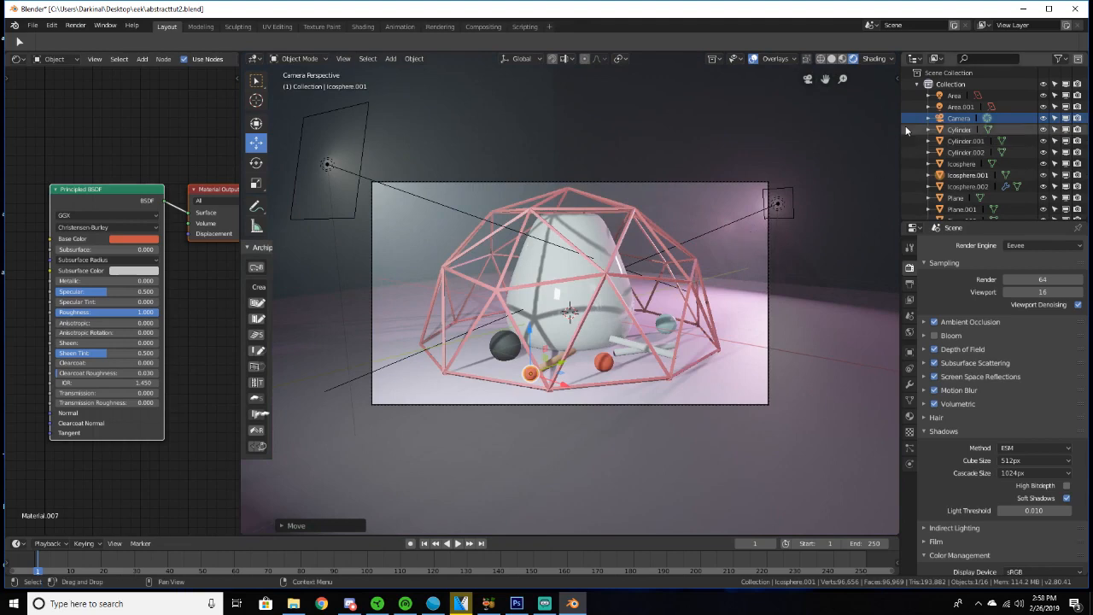
click(953, 119)
key(g)
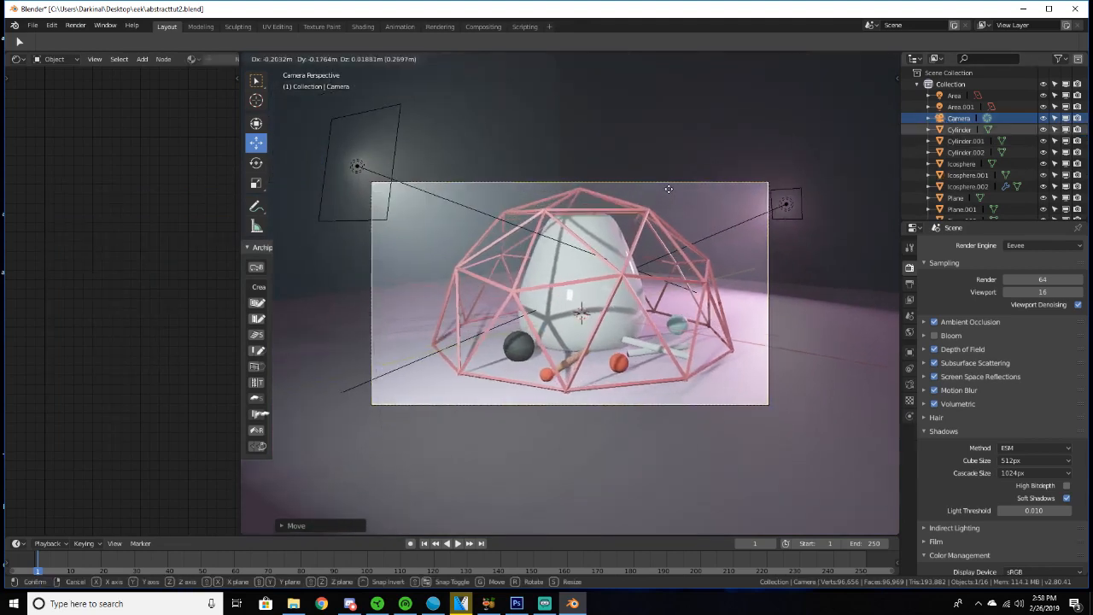
key(z)
key(z)
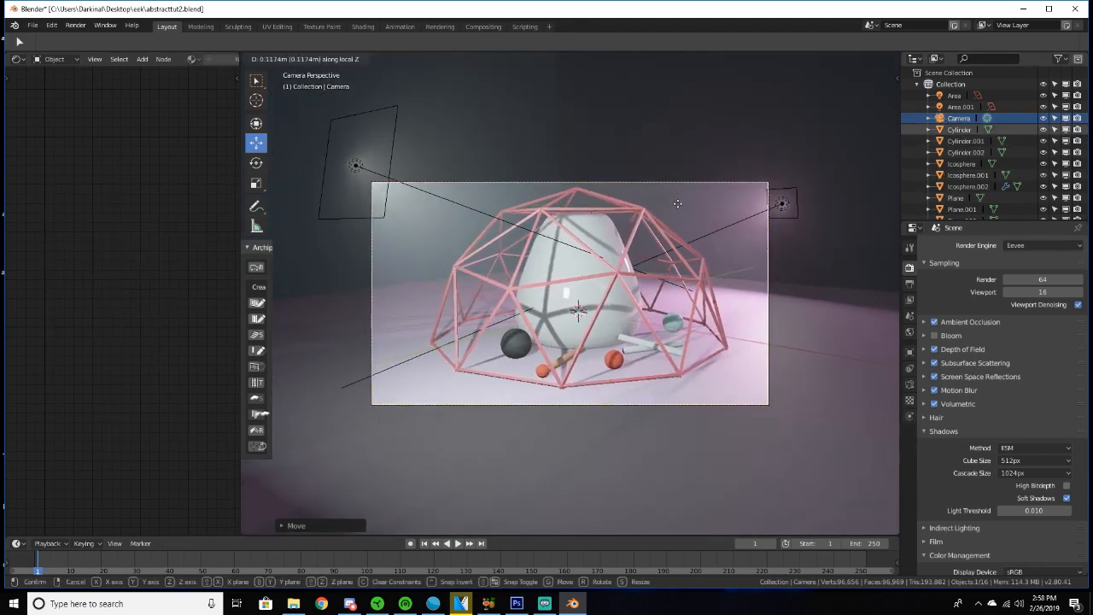
click(677, 203)
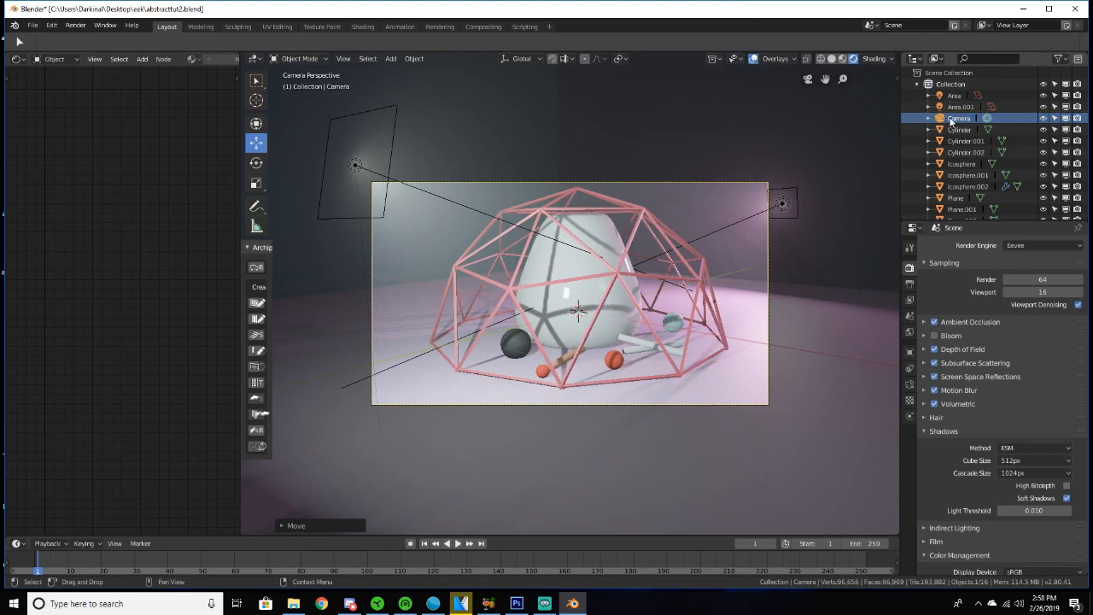
Review the camera's depth of field settings and examine the central white shape, dome and lighting from several angles.
click(910, 384)
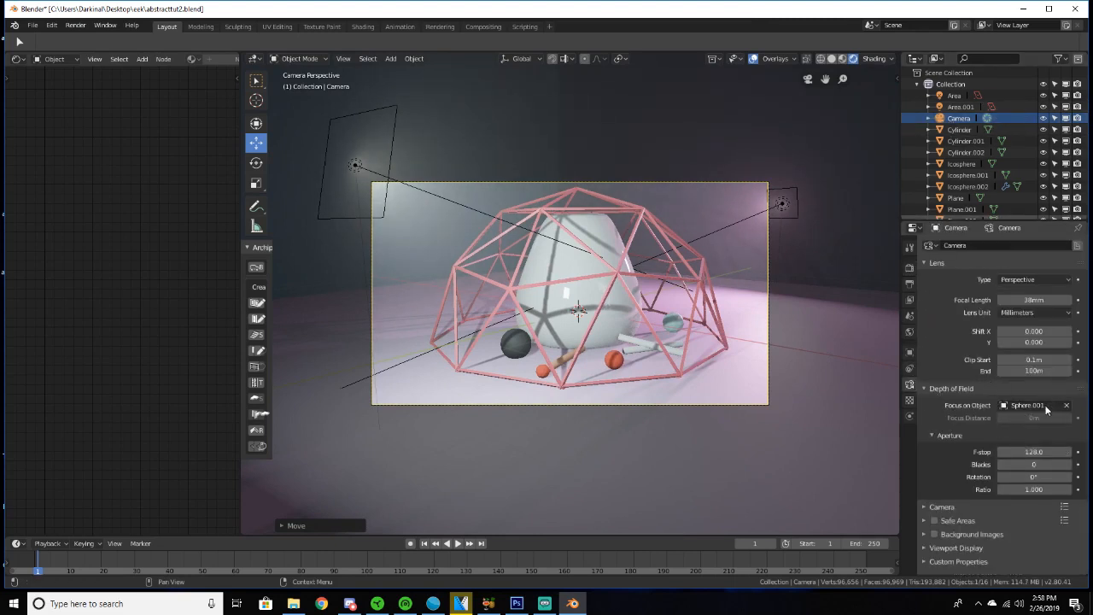
click(563, 249)
middle_drag(605, 235, 548, 263)
scroll(628, 275, up, 5)
scroll(581, 286, up, 2)
scroll(597, 255, down, 5)
scroll(632, 242, up, 3)
scroll(589, 248, down, 7)
scroll(588, 245, up, 6)
scroll(745, 240, down, 4)
scroll(734, 243, down, 3)
scroll(660, 338, up, 2)
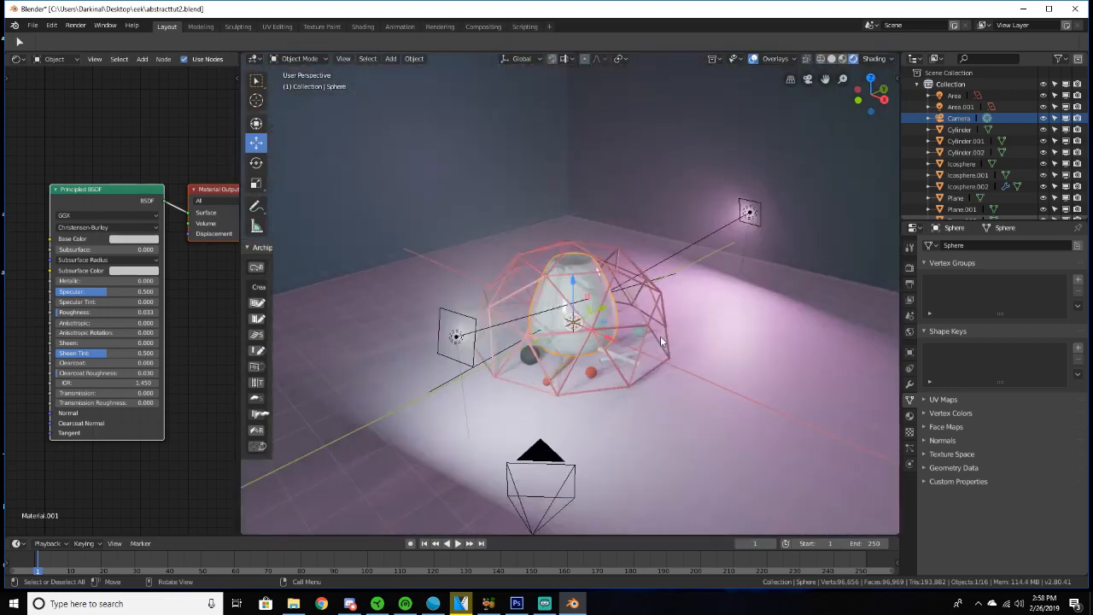
scroll(660, 335, up, 4)
click(910, 284)
click(909, 270)
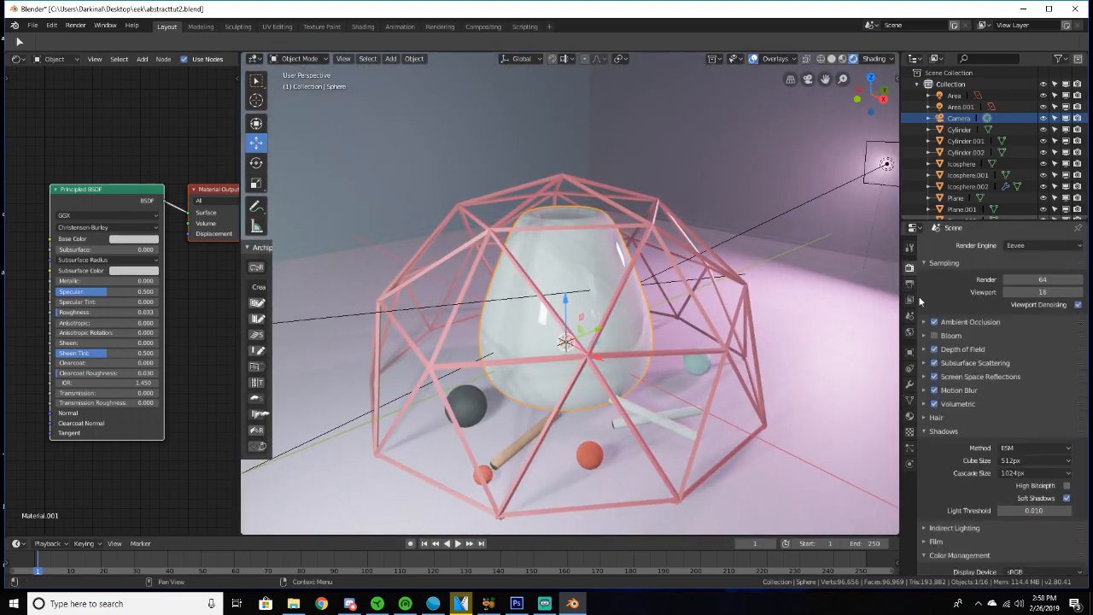
Render the scene from the camera view and examine the finished image up close.
key(KP_0)
key(F12)
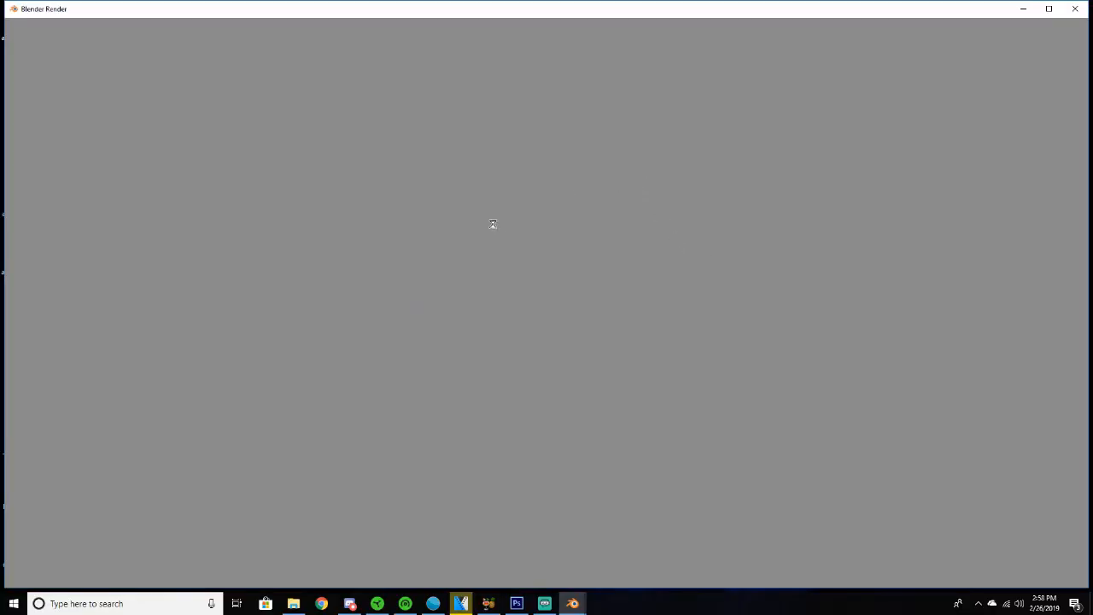
scroll(426, 226, down, 2)
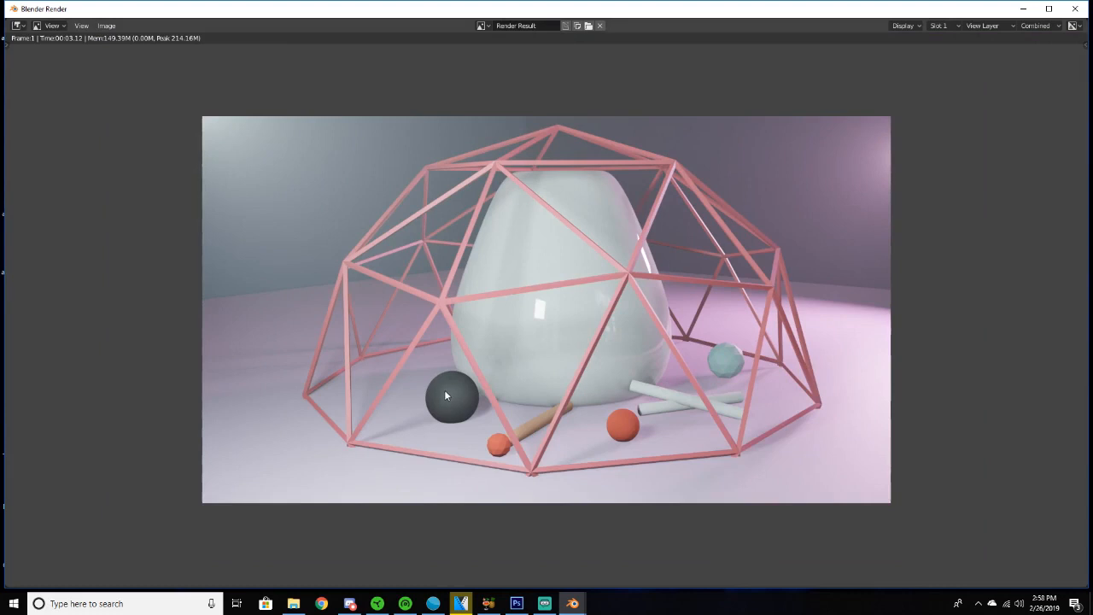
scroll(438, 398, up, 2)
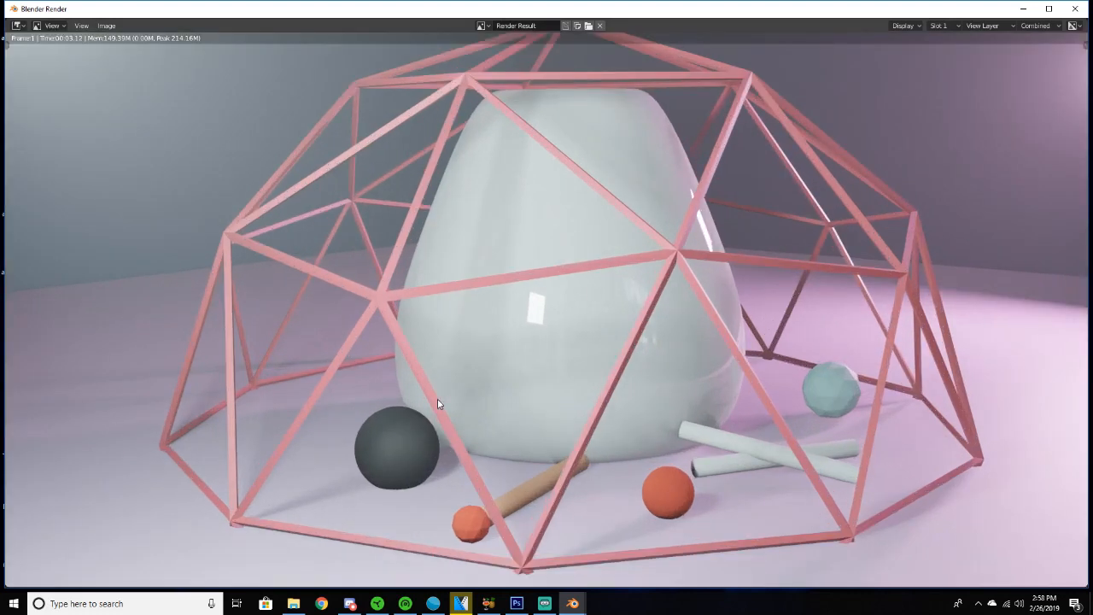
scroll(437, 399, down, 1)
middle_drag(569, 375, 583, 397)
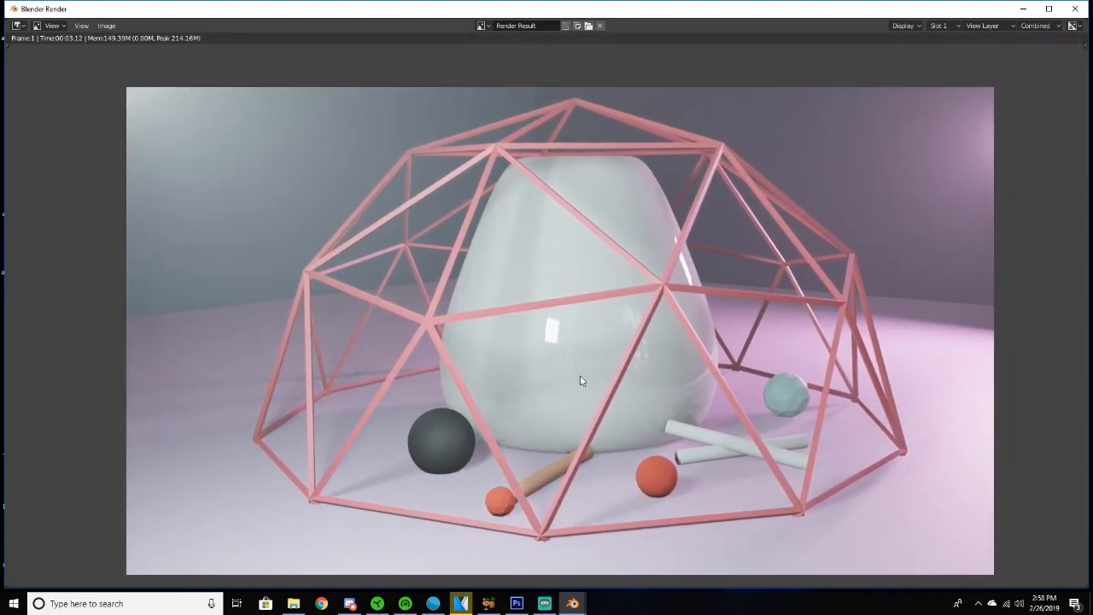